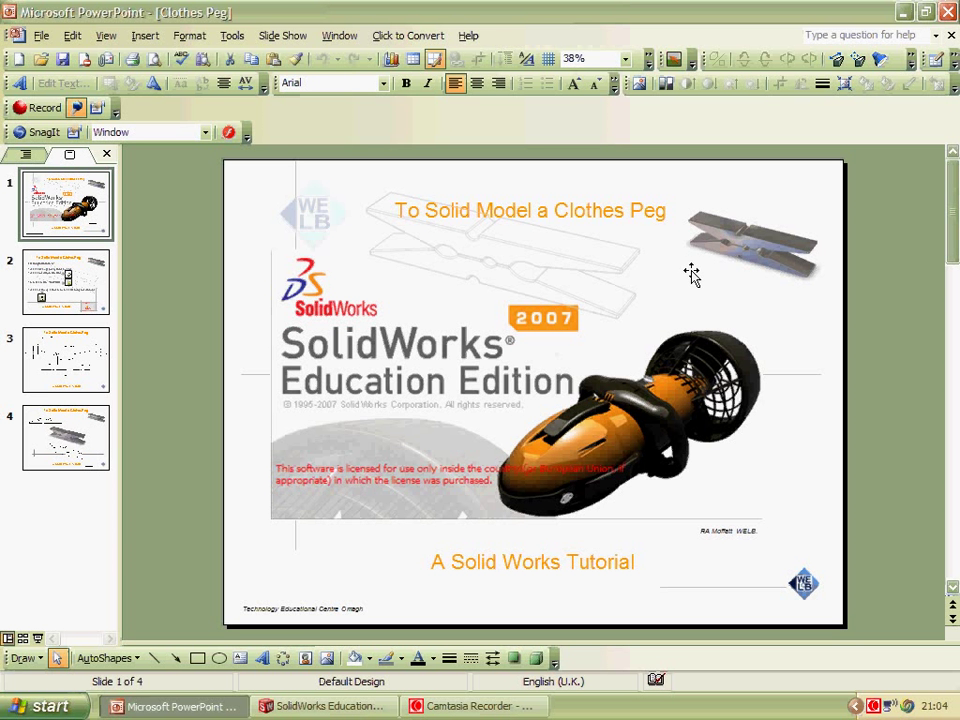
# - Page through slides 1–4 of the Clothes Peg presentation, then switch to SolidWorks
pyautogui.scroll(-1, 685, 311)
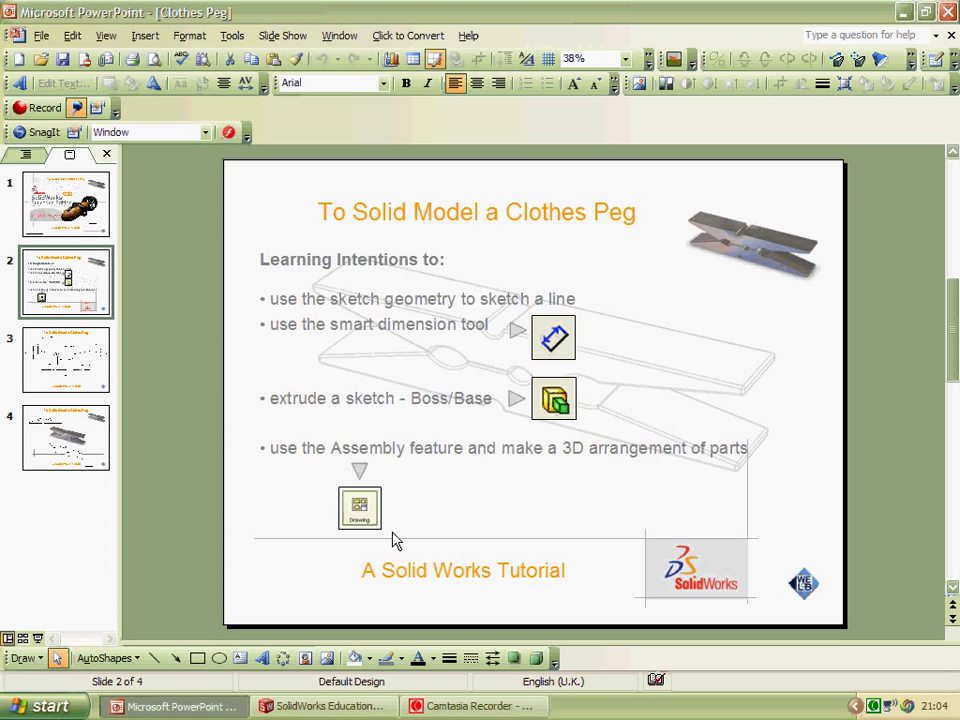
pyautogui.scroll(-1, 393, 538)
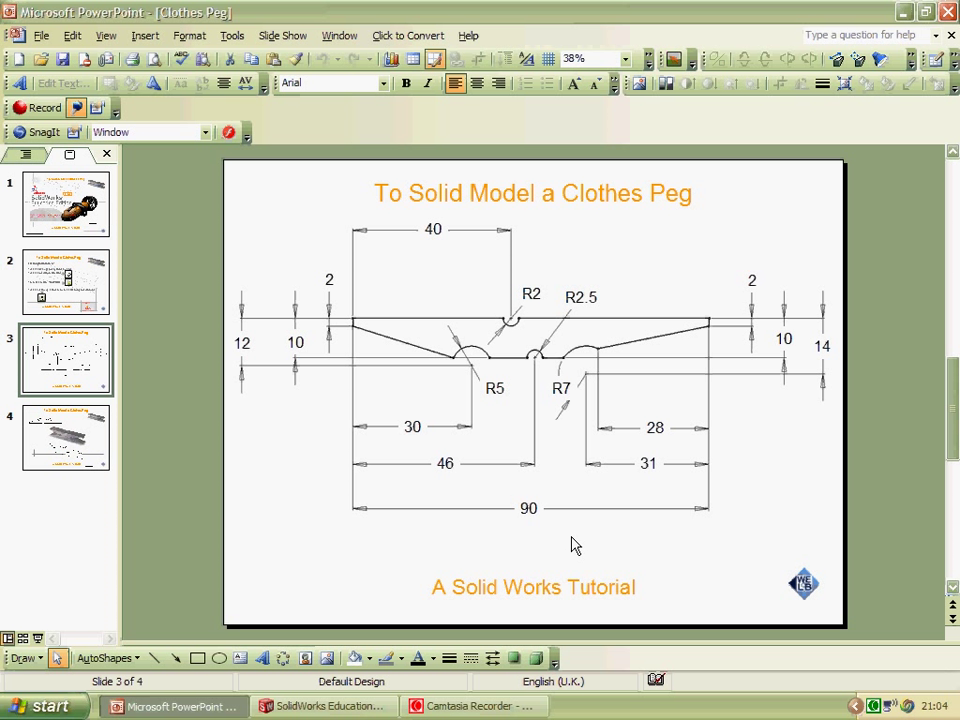
pyautogui.scroll(-1, 573, 545)
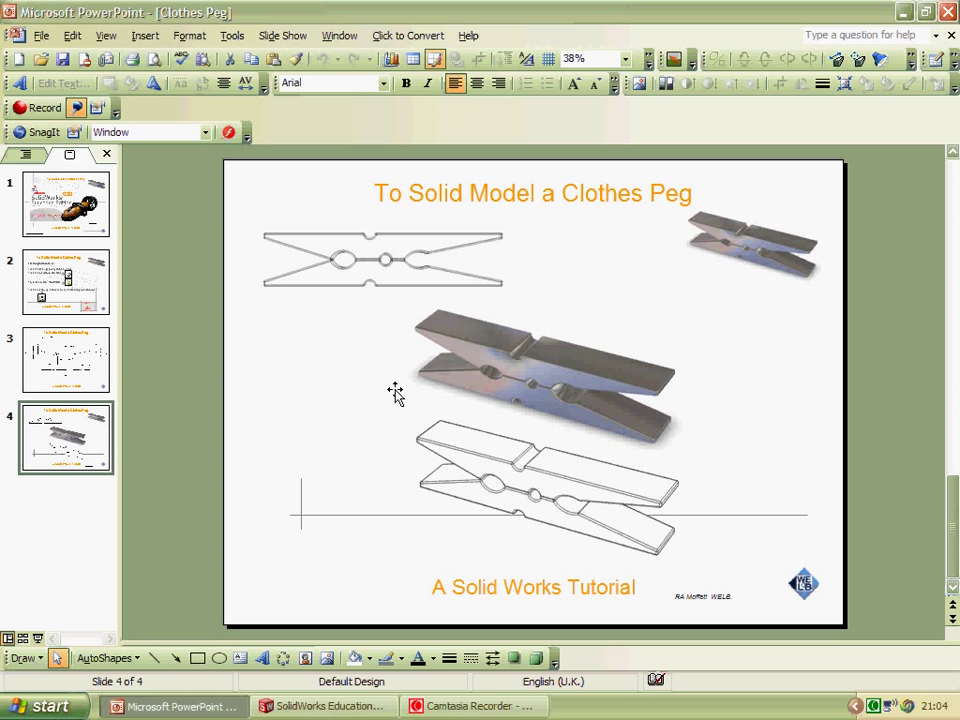
pyautogui.hotkey('alt', 'Tab')
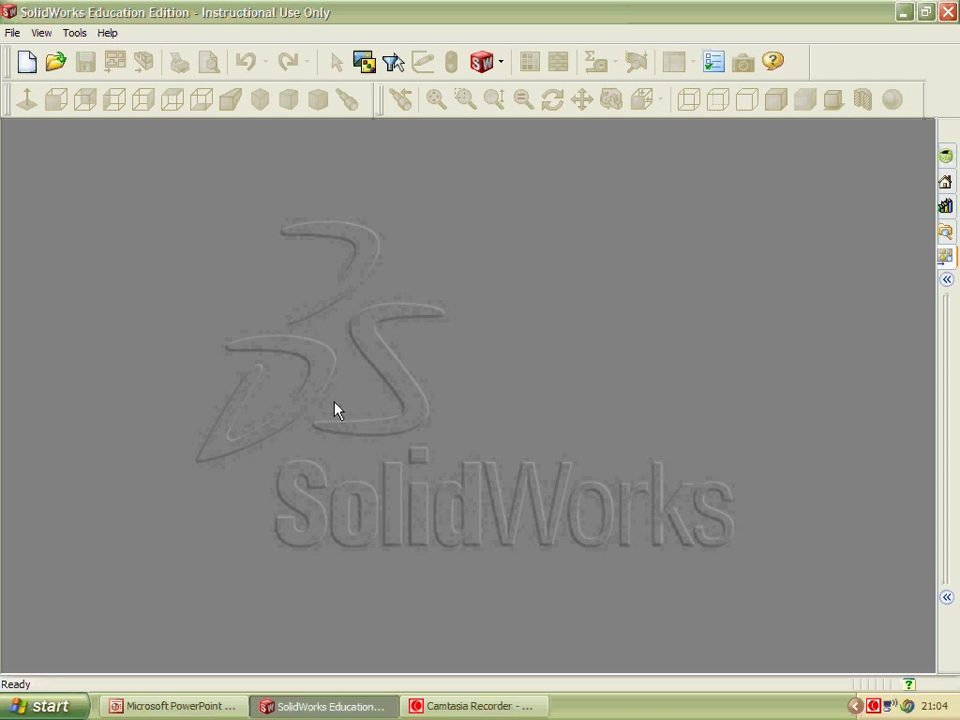
# - Create a new part and start a sketch on the Front Plane
pyautogui.click(22, 70)
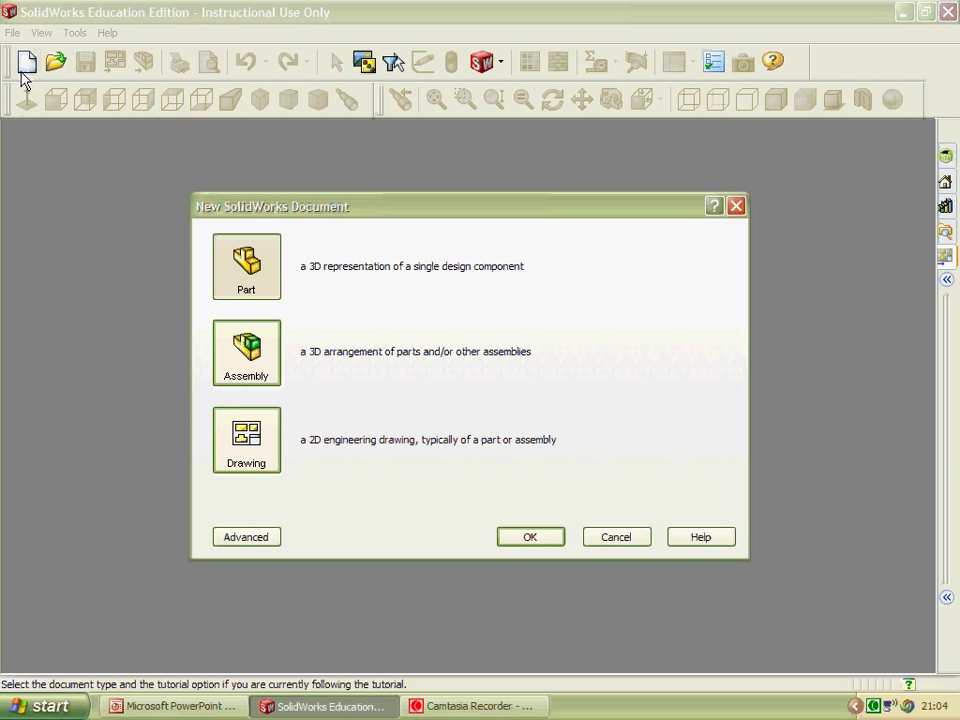
pyautogui.doubleClick(240, 265)
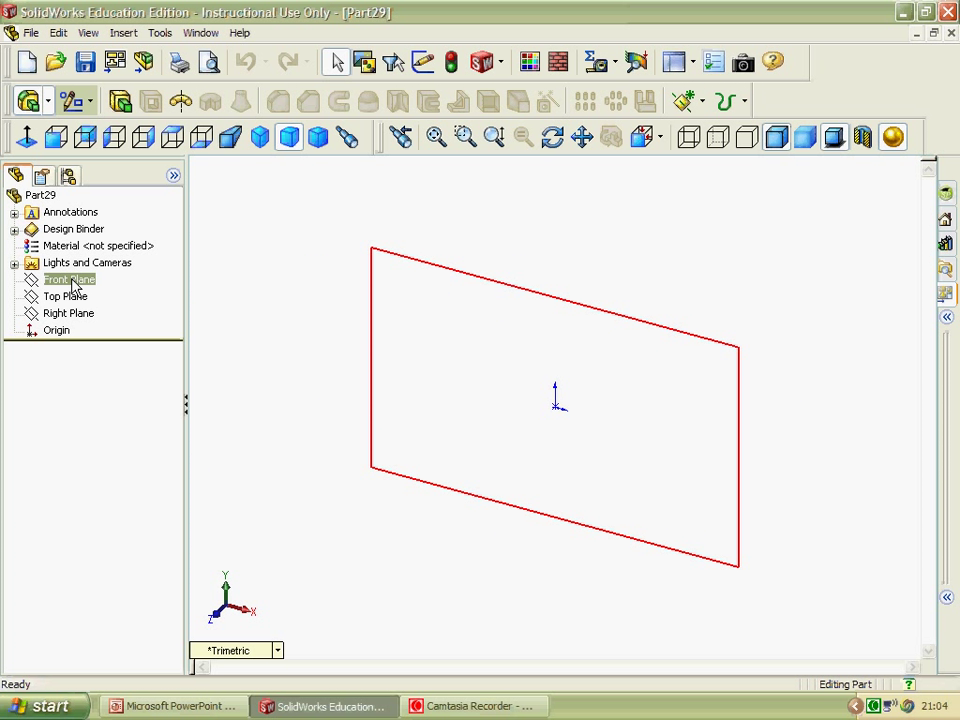
pyautogui.click(72, 281)
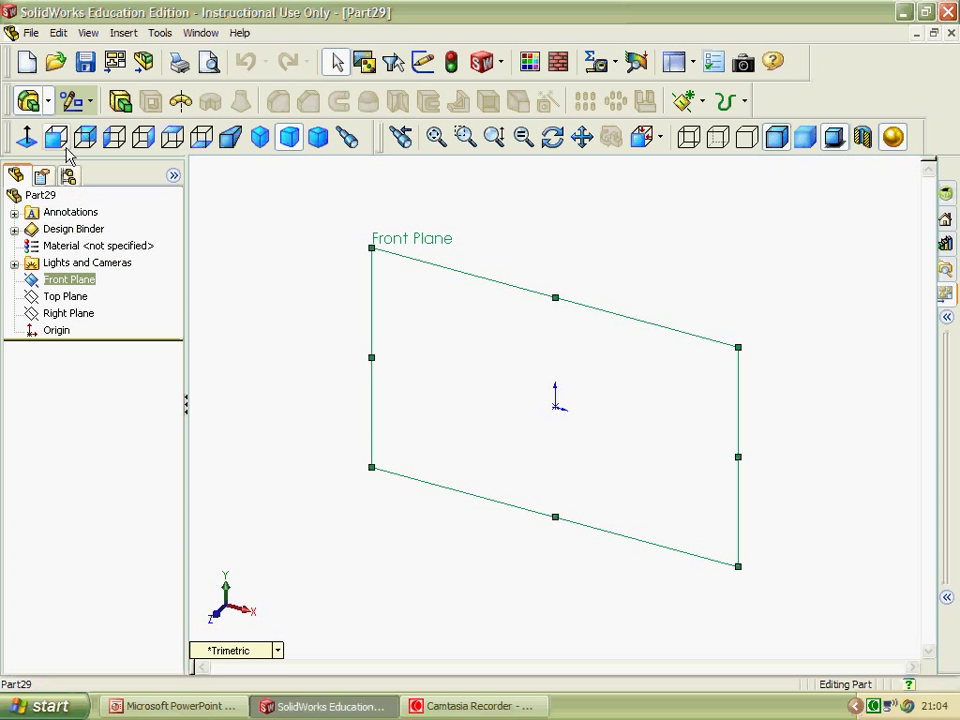
pyautogui.click(73, 102)
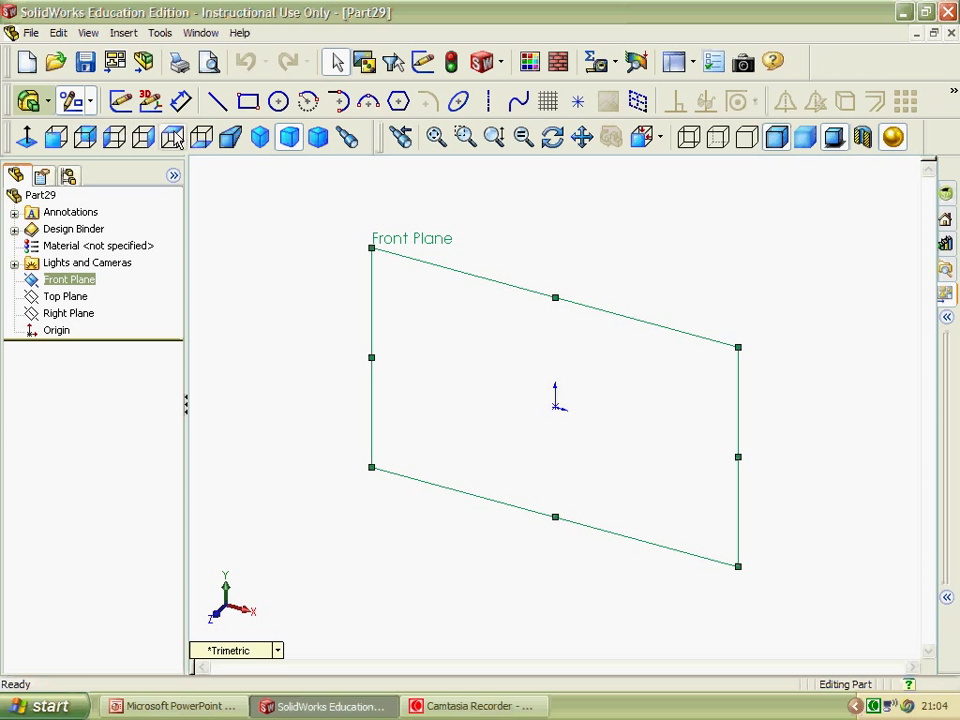
pyautogui.click(214, 103)
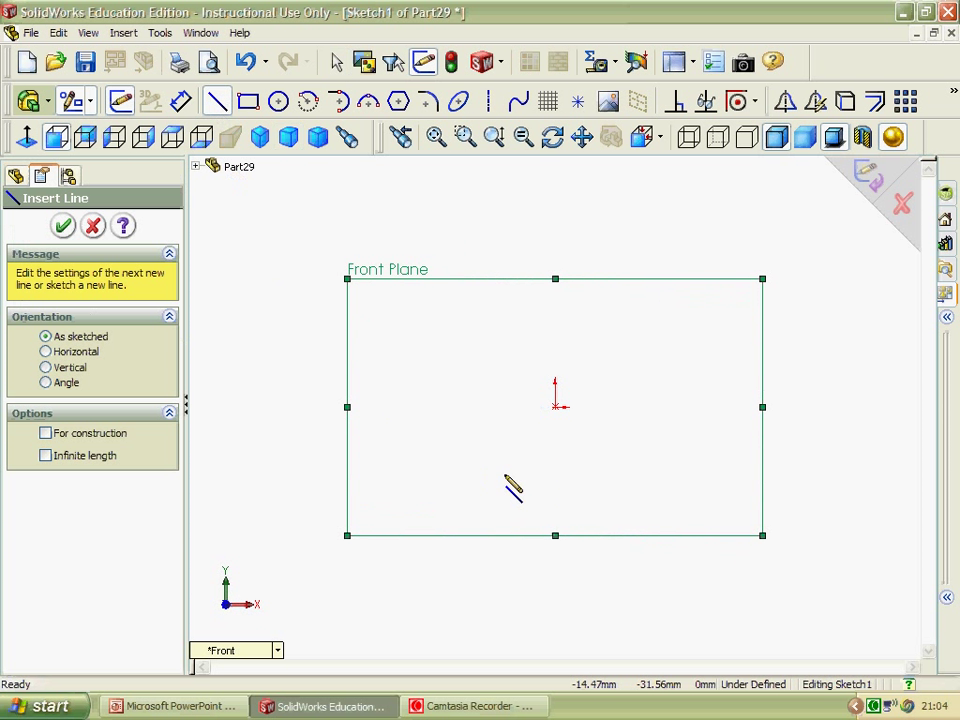
# - Draw a horizontal line from the origin with a small semicircular notch, then continue the line
pyautogui.click(557, 407)
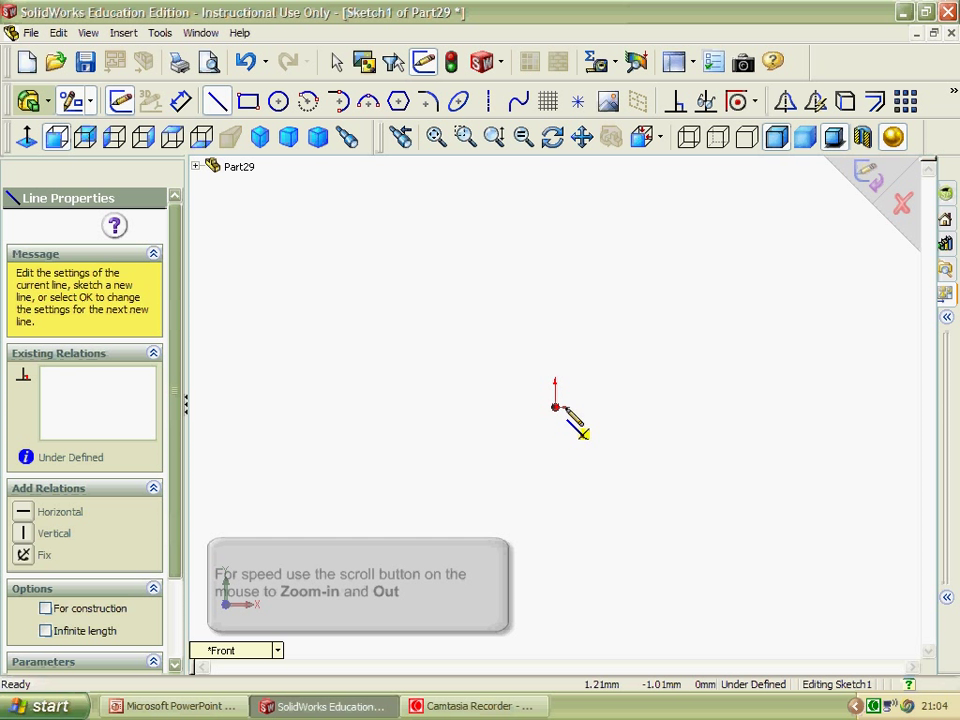
pyautogui.doubleClick(674, 407)
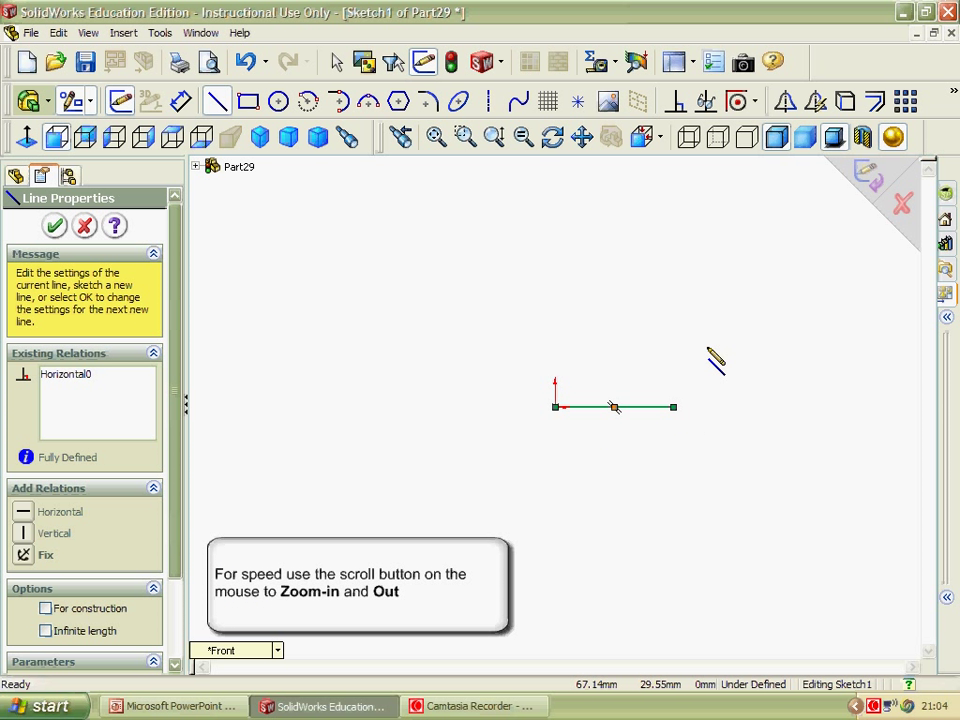
pyautogui.scroll(-5, 755, 332)
pyautogui.scroll(-2, 715, 342)
pyautogui.scroll(3, 670, 352)
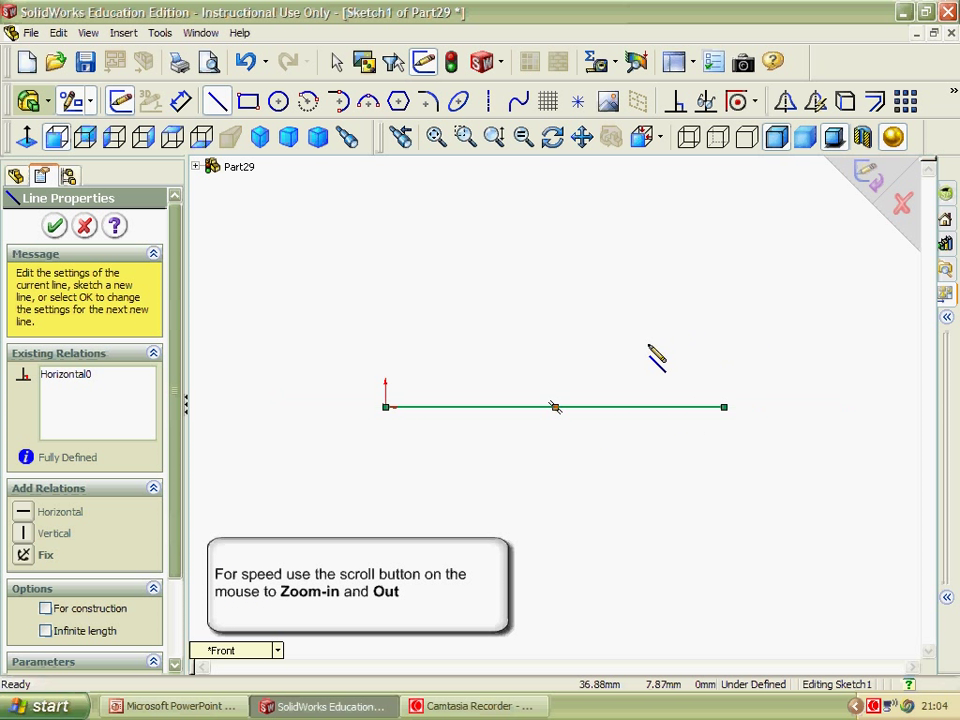
pyautogui.scroll(3, 655, 356)
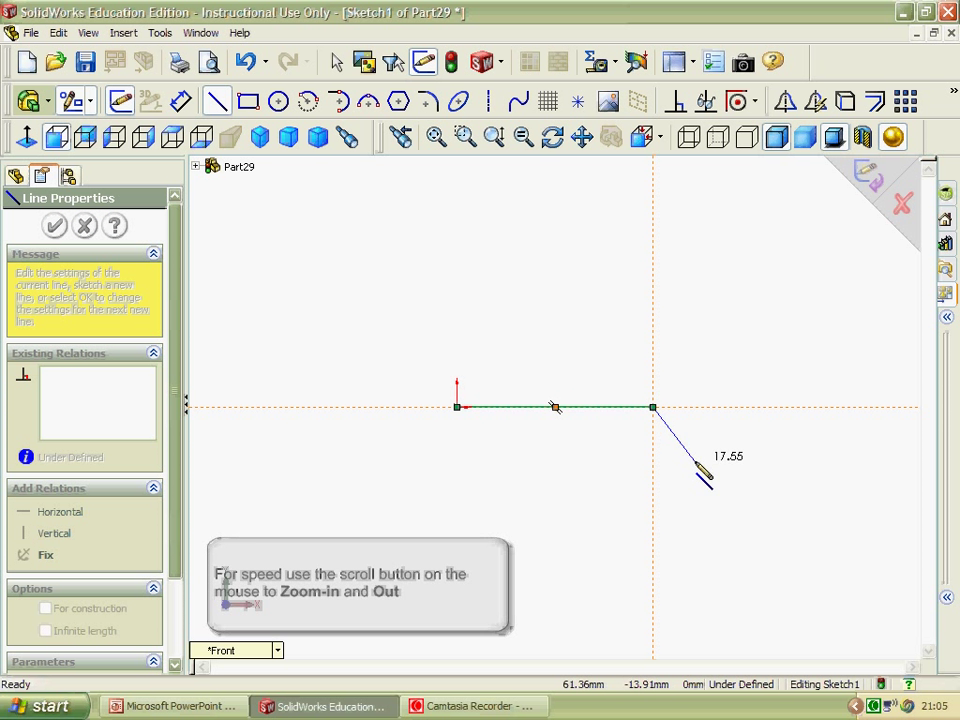
pyautogui.moveTo(653, 407)
pyautogui.mouseDown()
pyautogui.moveTo(704, 416)
pyautogui.moveTo(689, 408)
pyautogui.mouseUp()
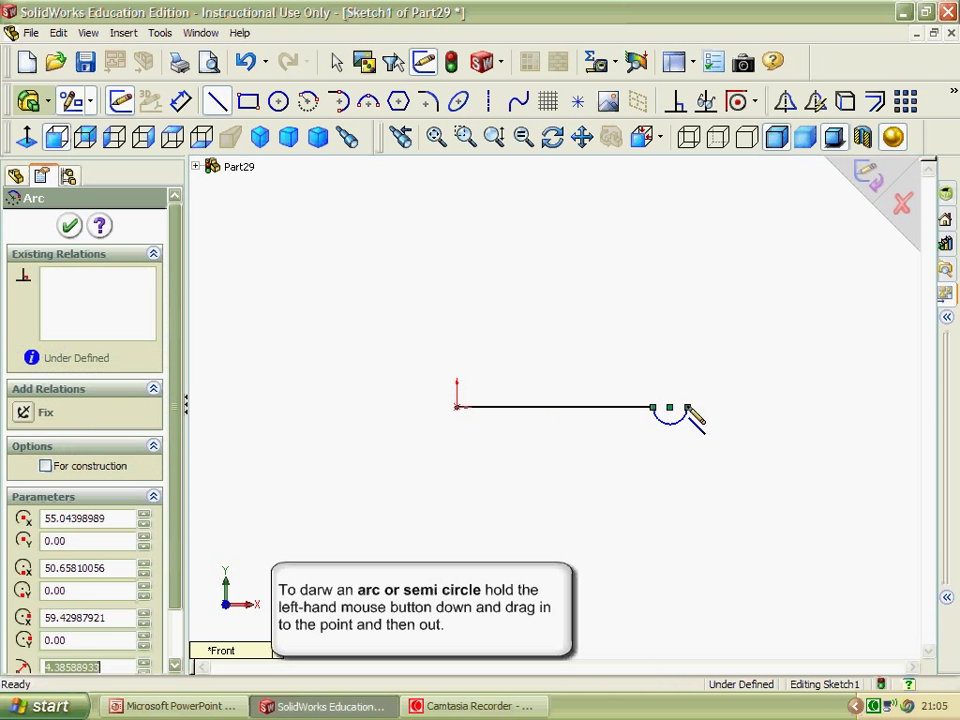
pyautogui.click(838, 407)
pyautogui.rightClick(634, 292)
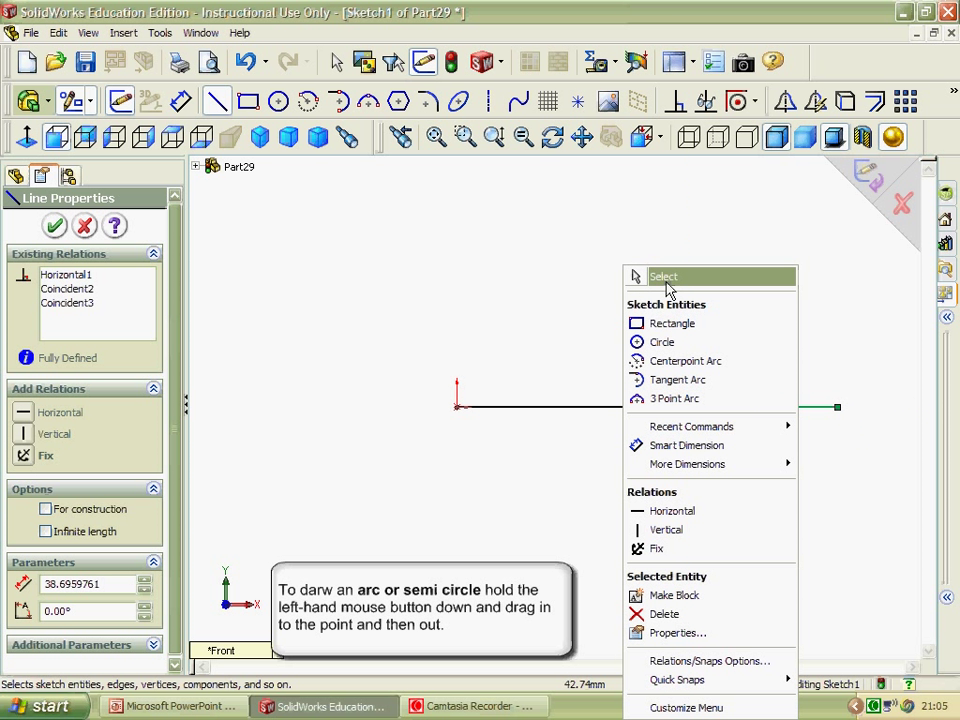
pyautogui.click(636, 280)
# - Dimension the overall line length to 90
pyautogui.press('f')
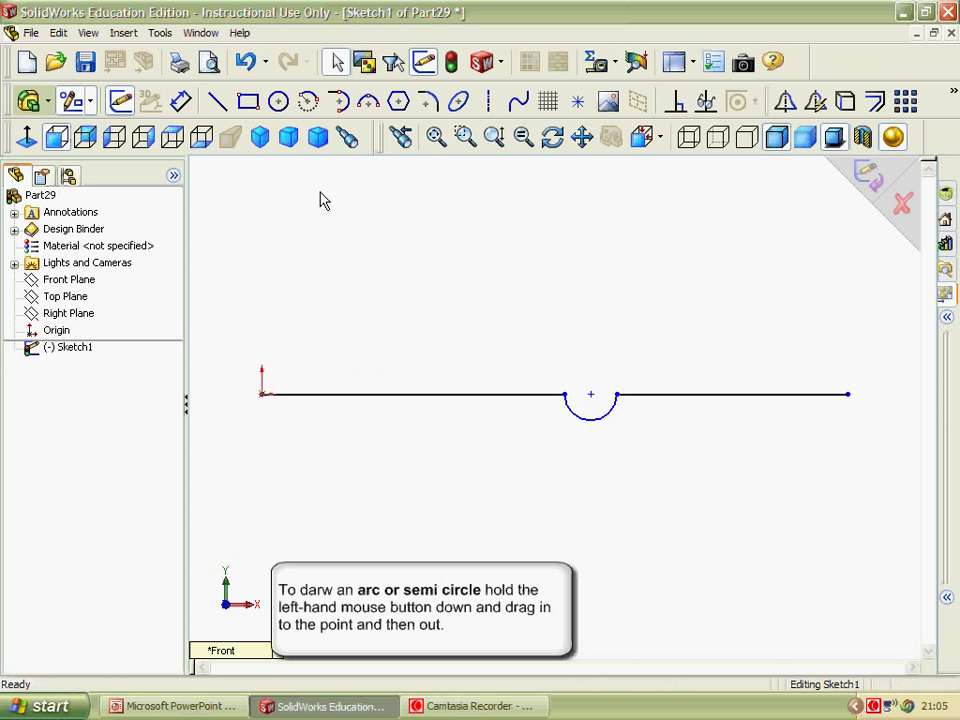
pyautogui.rightClick(322, 198)
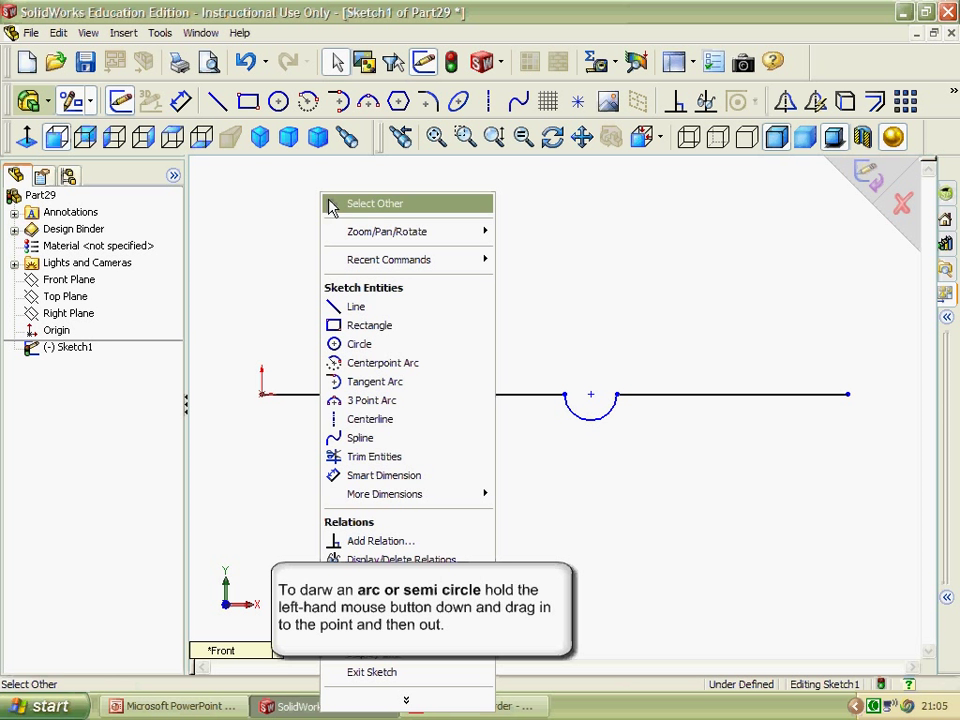
pyautogui.click(368, 476)
pyautogui.click(263, 396)
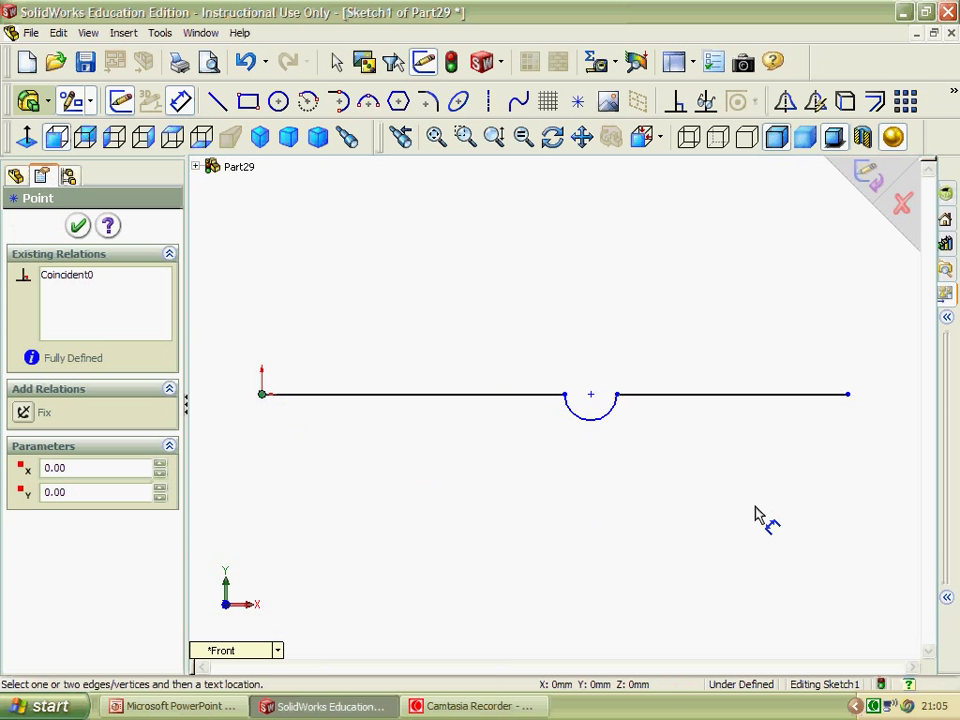
pyautogui.click(848, 394)
pyautogui.click(586, 185)
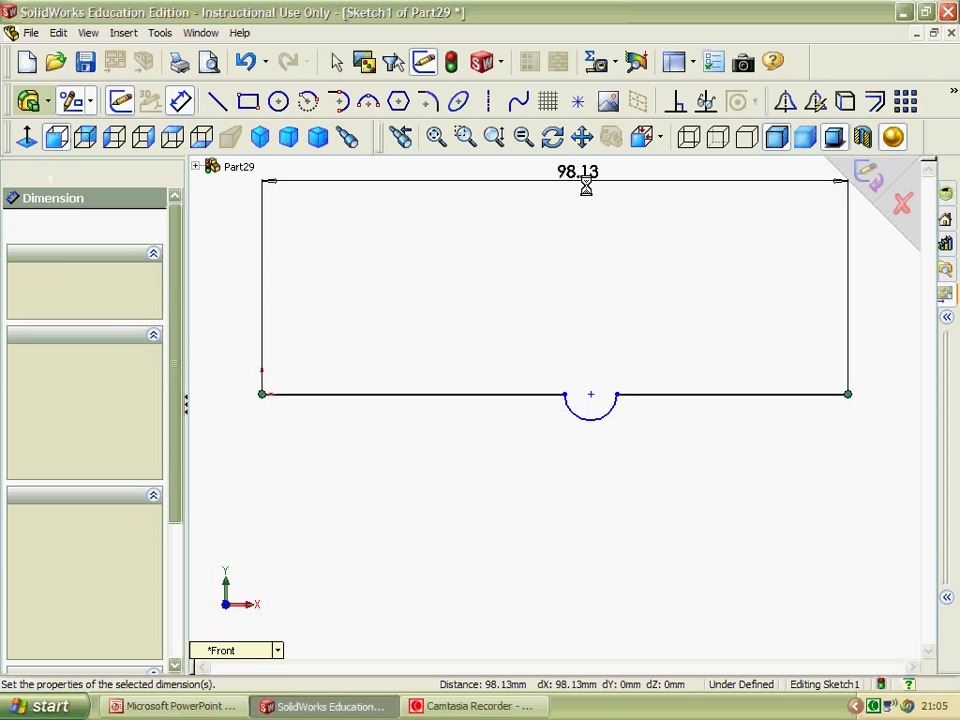
pyautogui.write('90')
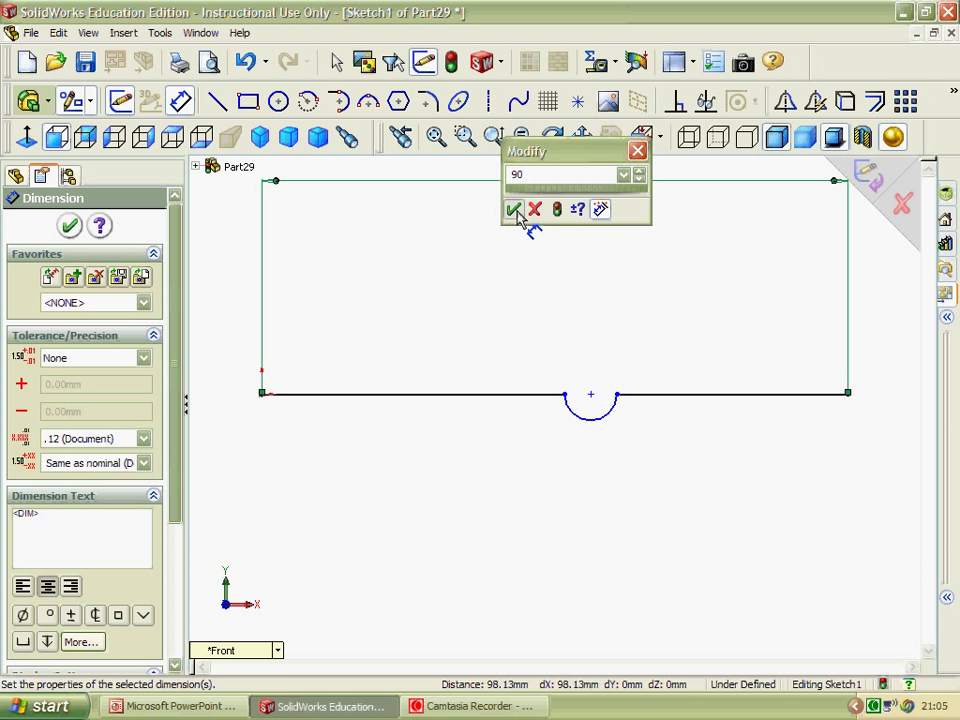
pyautogui.click(513, 210)
# - Place the notch centre 40 from the left end and give the notch radius 2
pyautogui.click(590, 396)
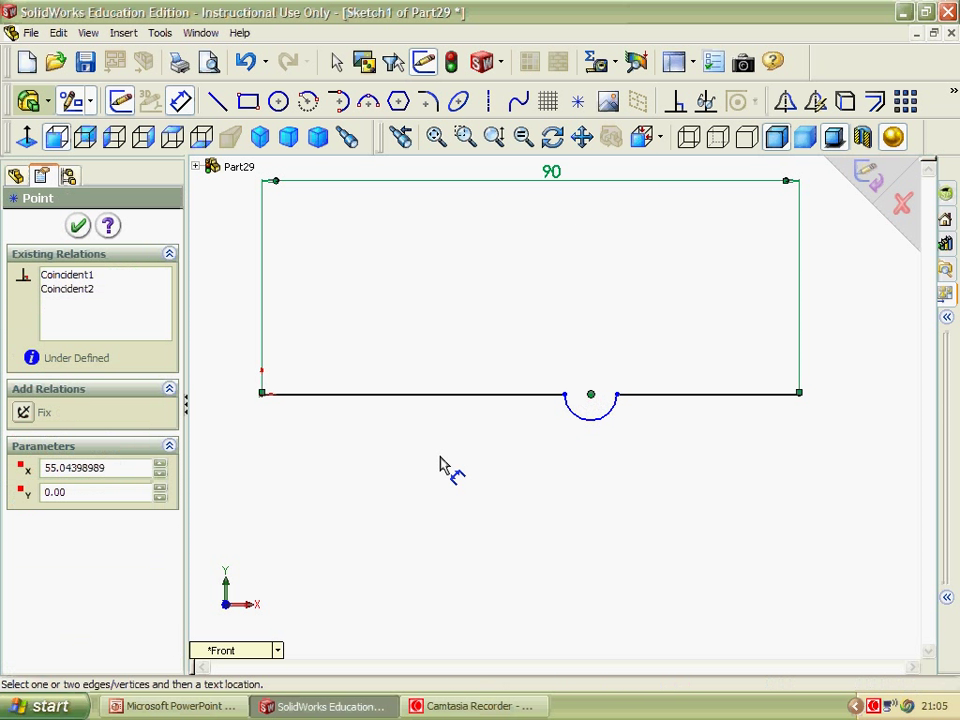
pyautogui.click(262, 393)
pyautogui.click(416, 262)
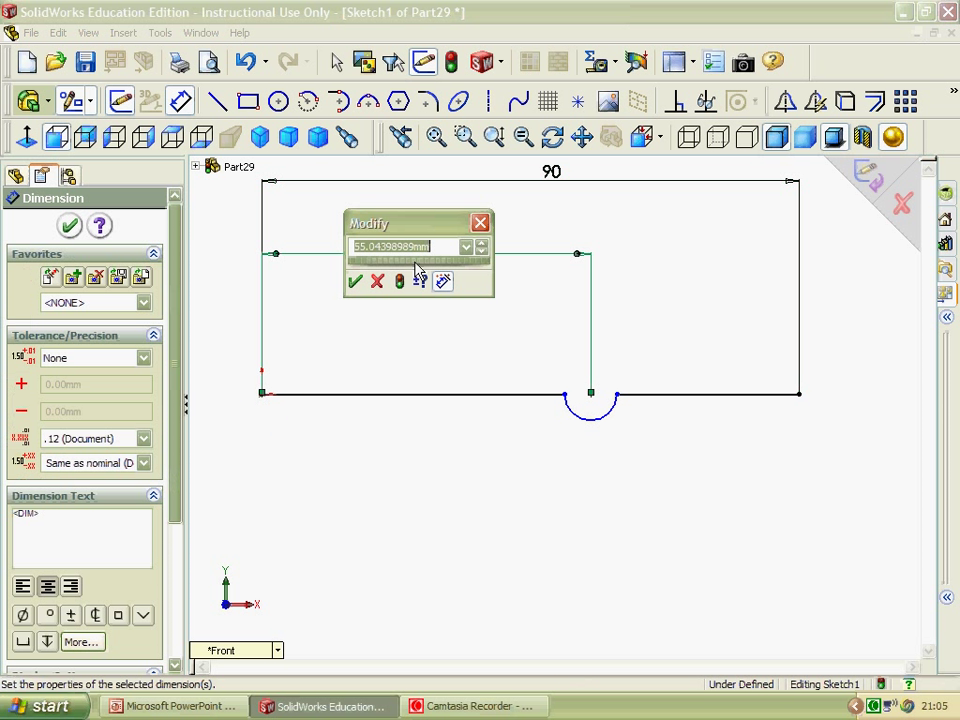
pyautogui.write('40')
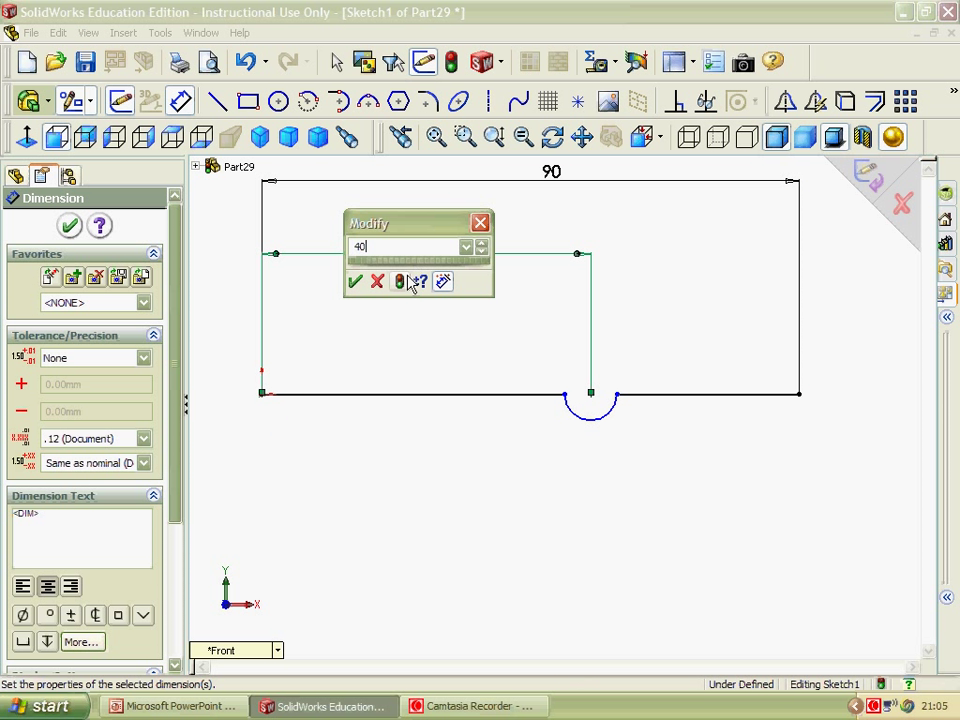
pyautogui.click(355, 282)
pyautogui.click(490, 418)
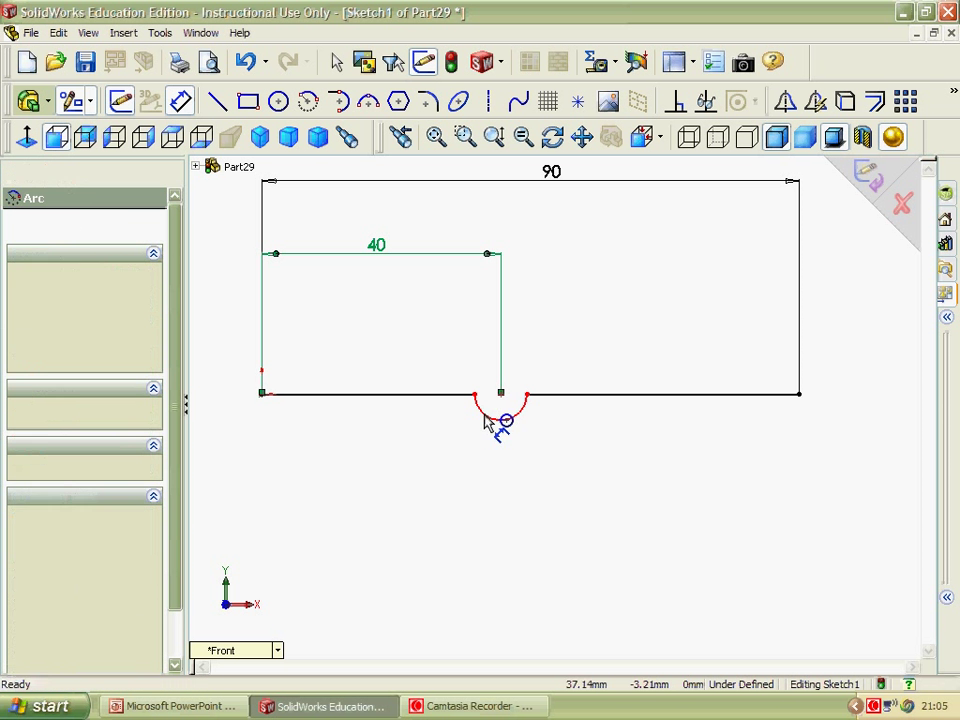
pyautogui.click(546, 366)
pyautogui.write('2')
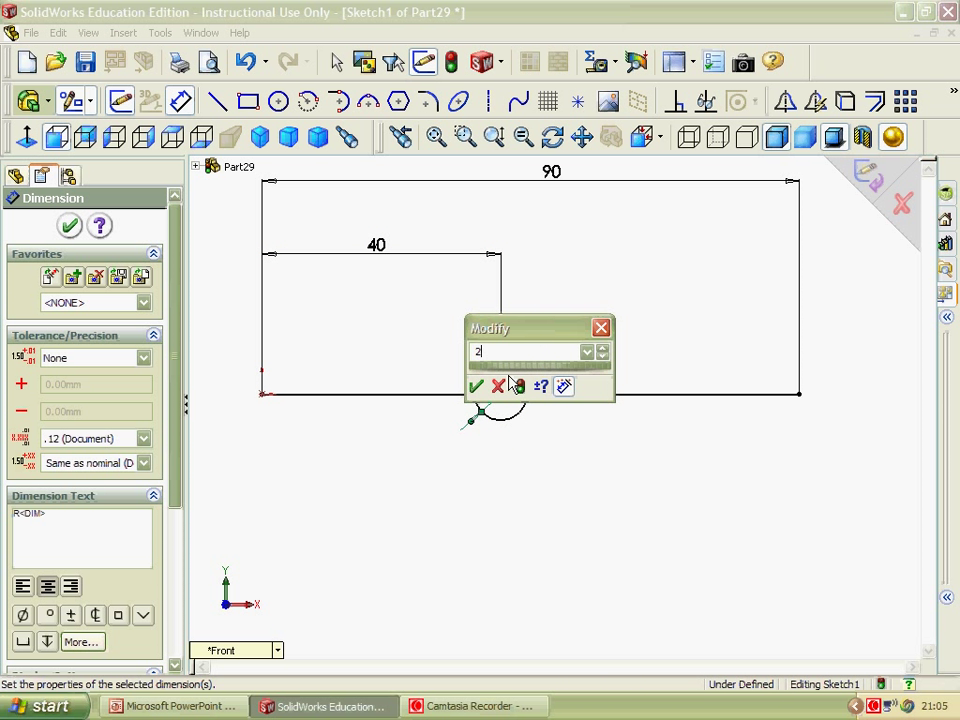
pyautogui.click(476, 386)
pyautogui.rightClick(374, 334)
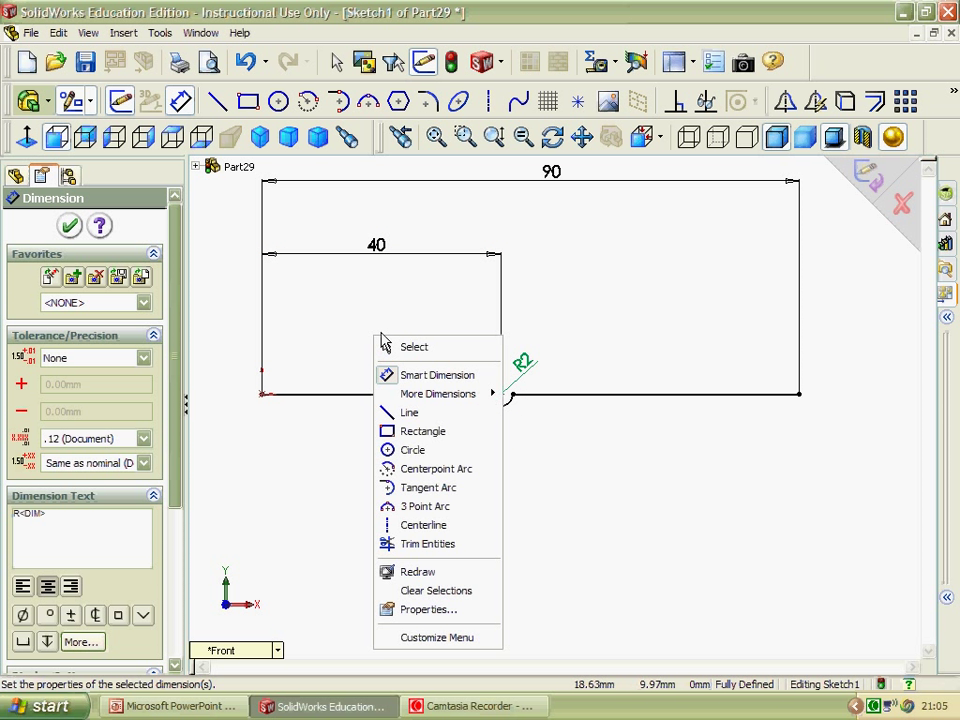
pyautogui.click(405, 412)
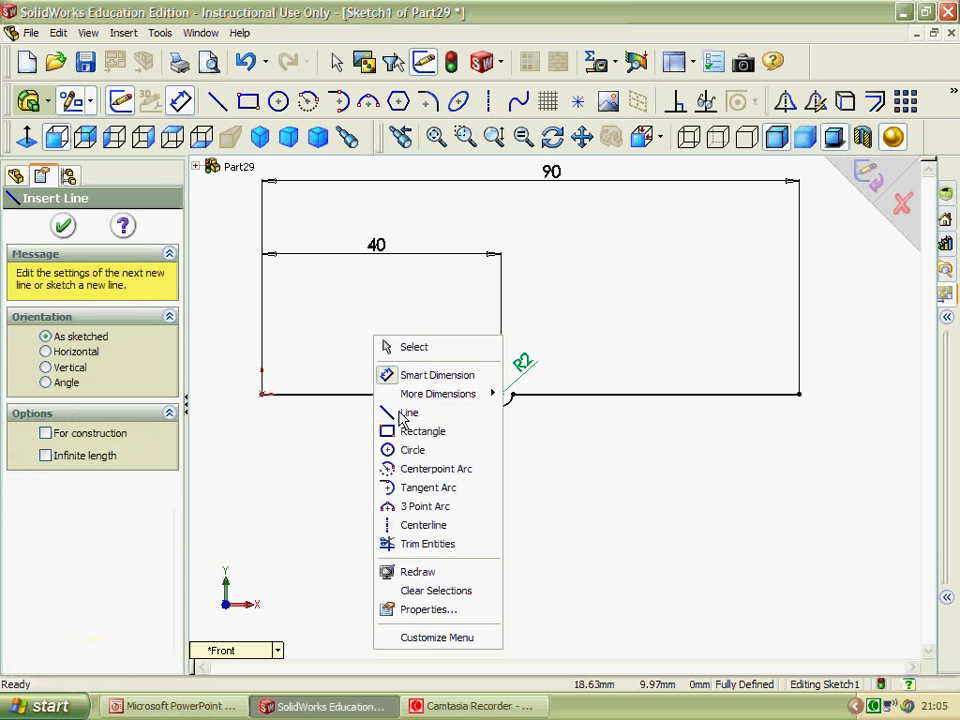
# - Draw the lower profile: short drop, sloping line, arc, horizontal line, small arc, final line
pyautogui.click(262, 395)
pyautogui.click(262, 420)
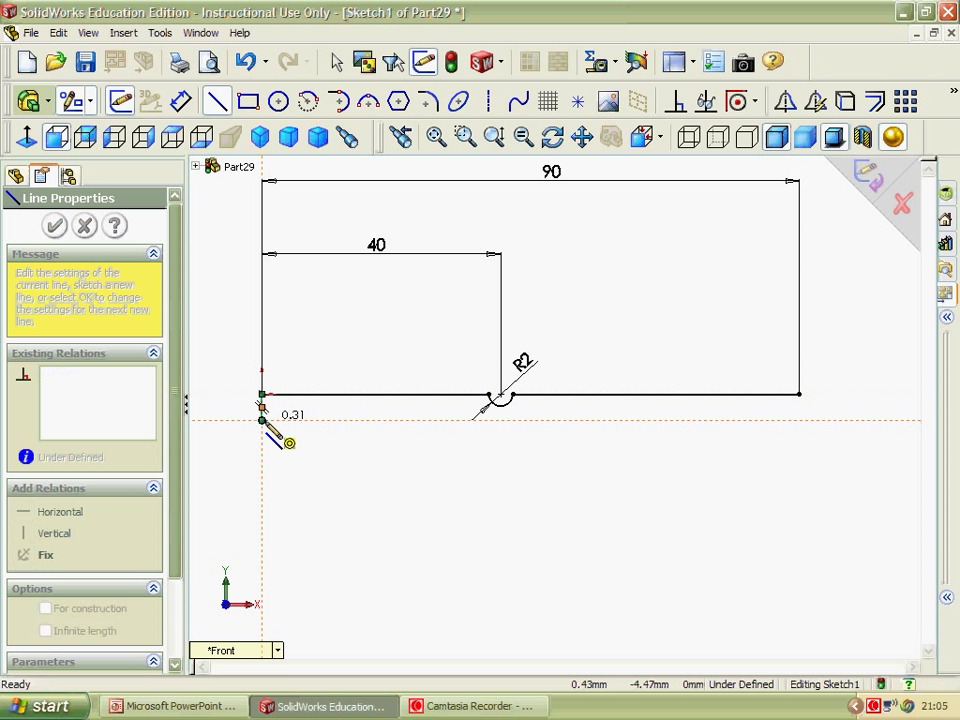
pyautogui.click(375, 468)
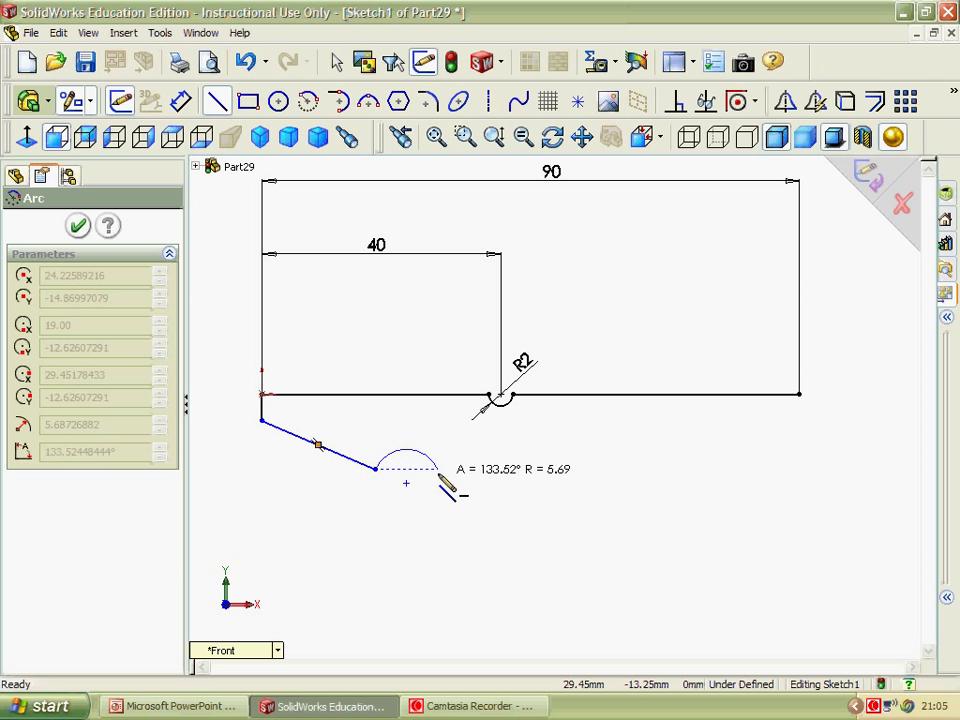
pyautogui.click(439, 469)
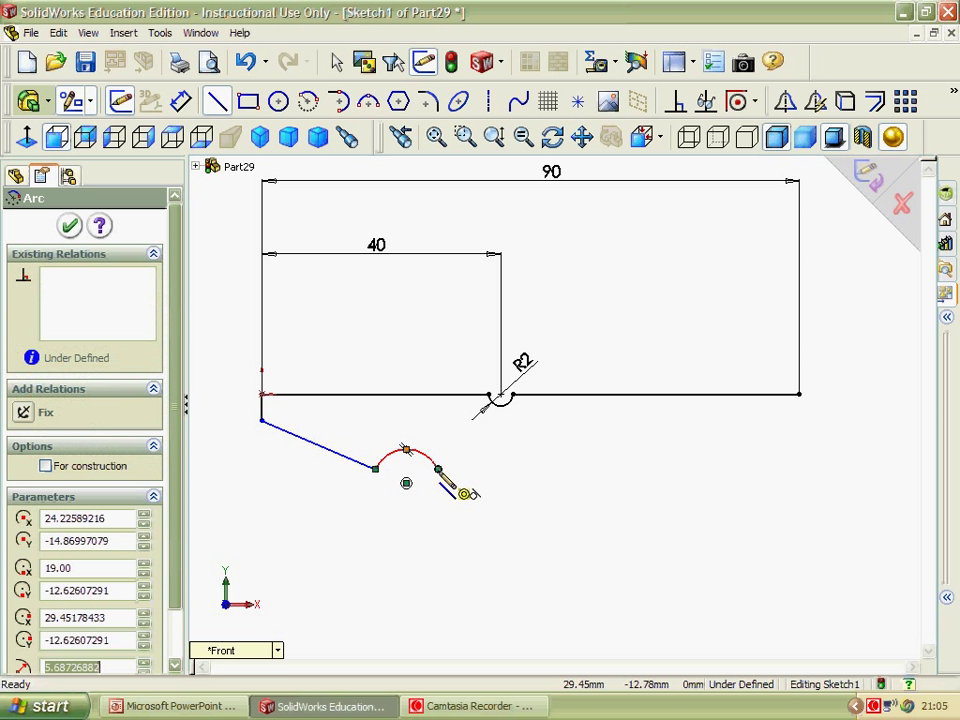
pyautogui.click(500, 469)
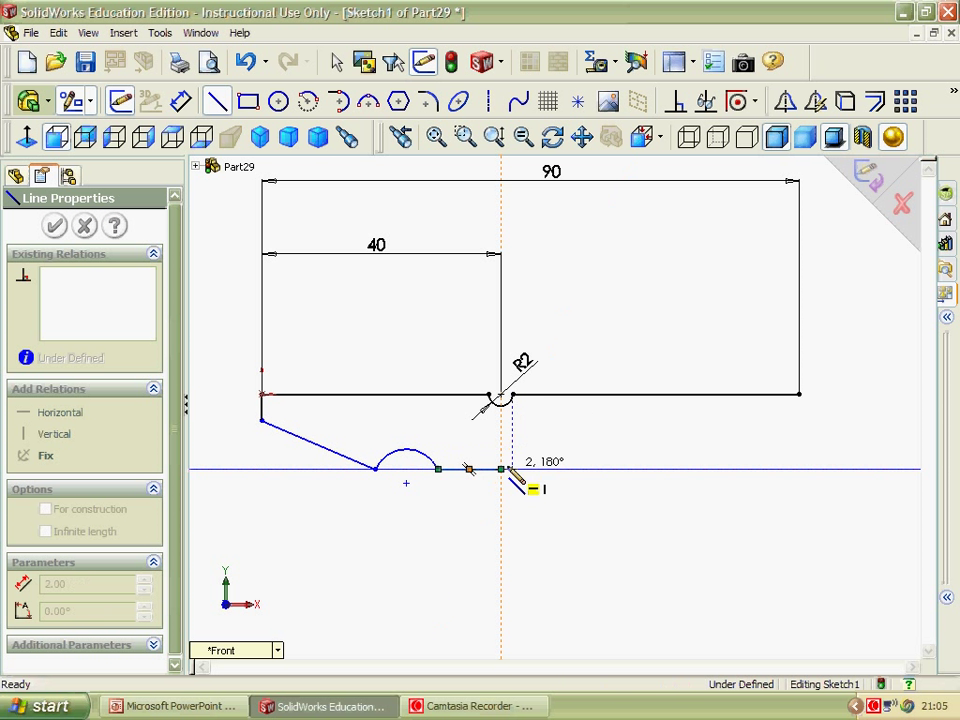
pyautogui.click(541, 470)
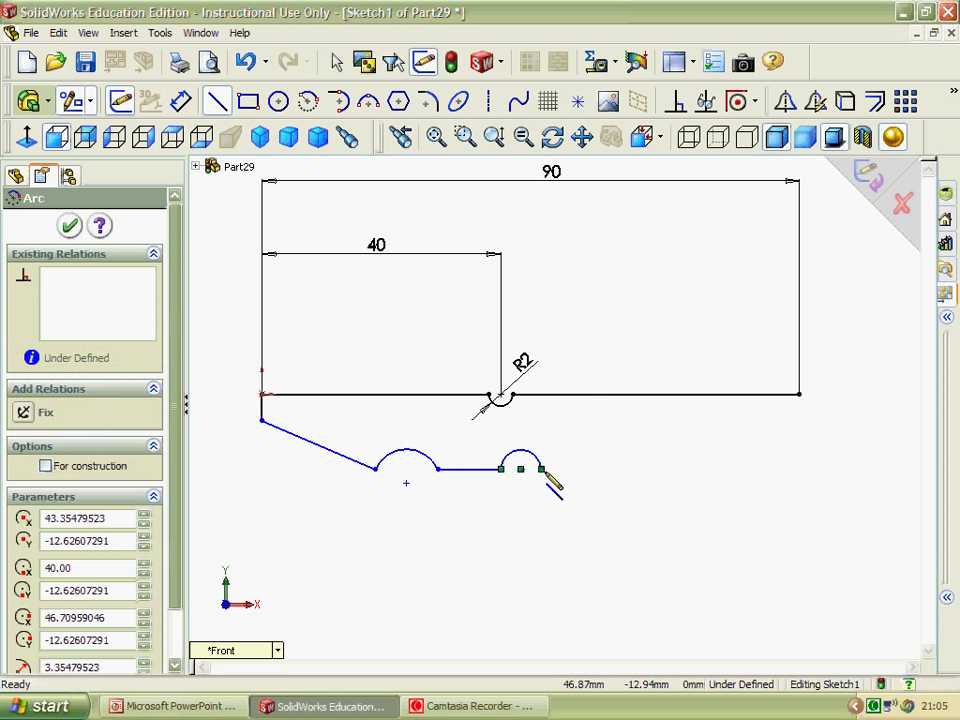
pyautogui.click(605, 469)
pyautogui.rightClick(598, 469)
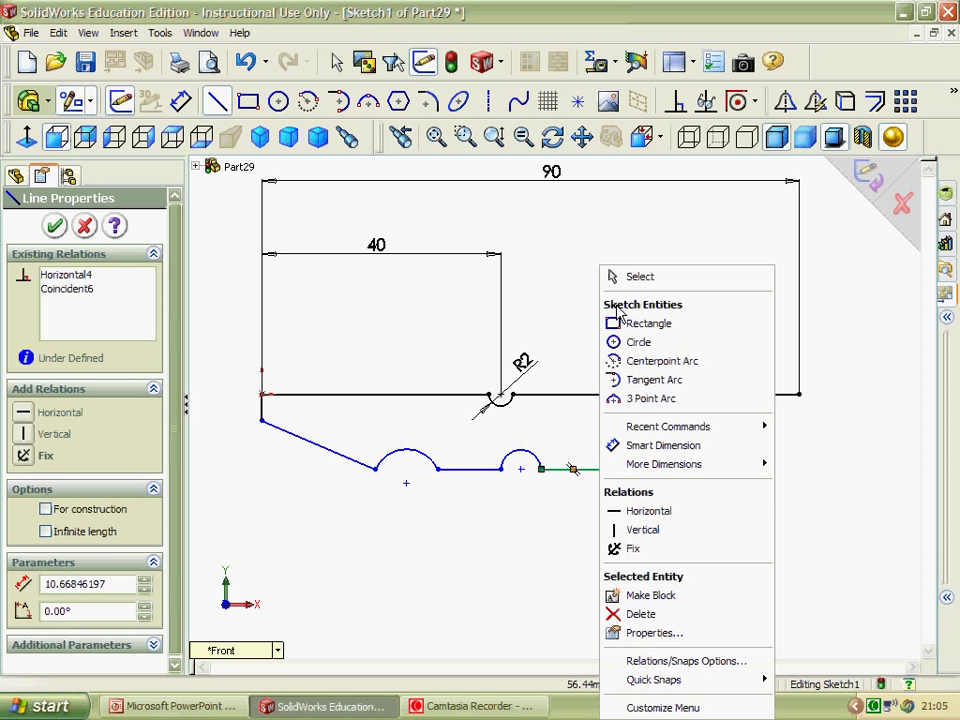
pyautogui.click(640, 445)
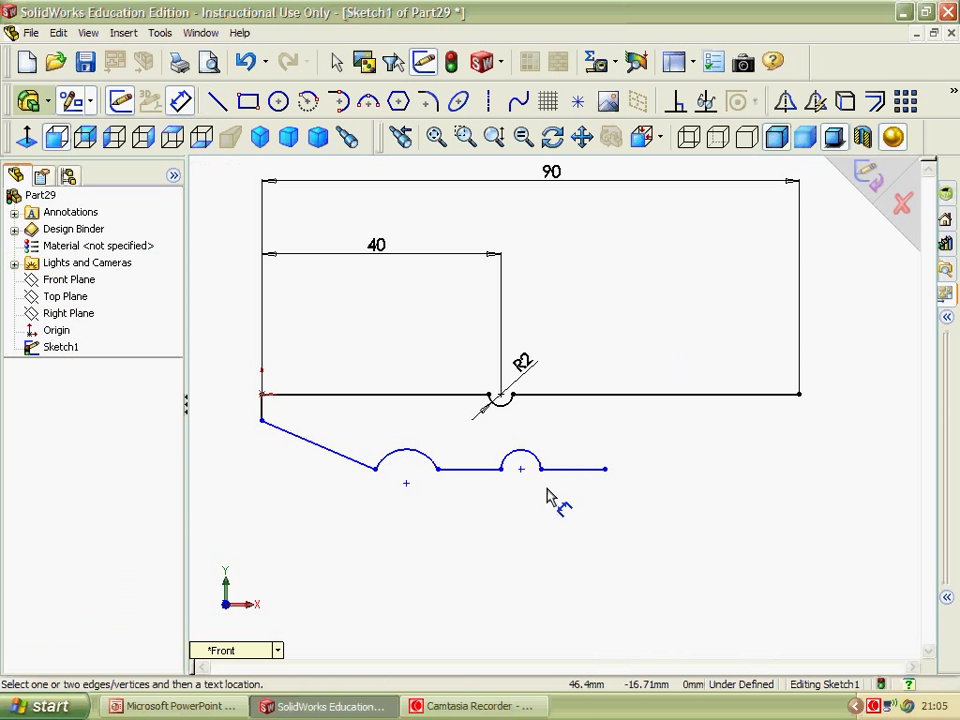
# - Place the two lower arc centres 30 and 46 from the left edge
pyautogui.click(406, 484)
pyautogui.click(263, 422)
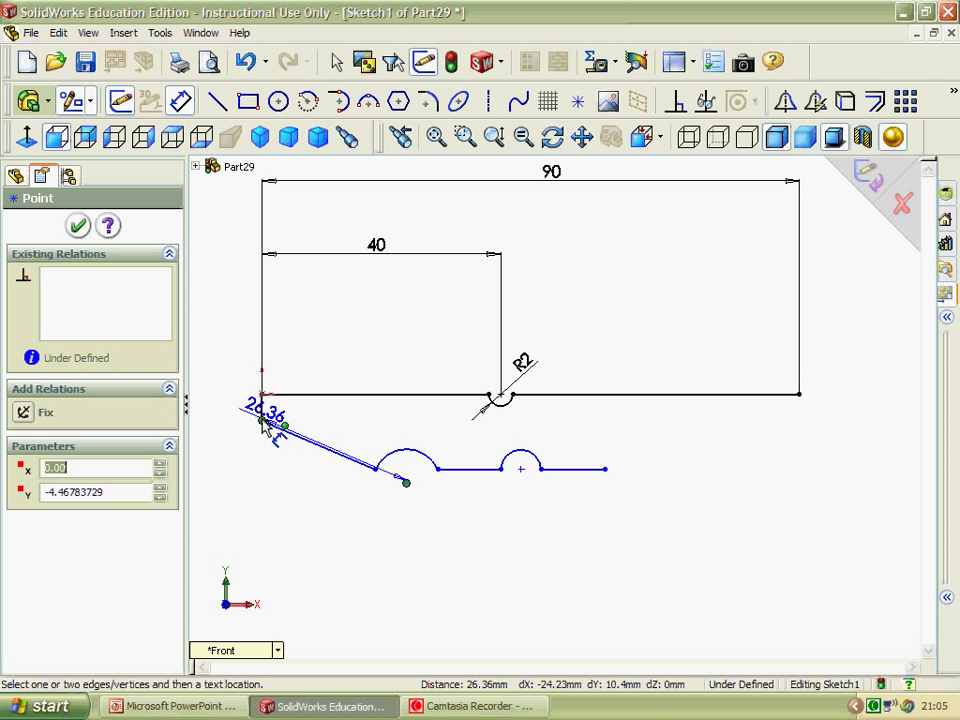
pyautogui.click(343, 578)
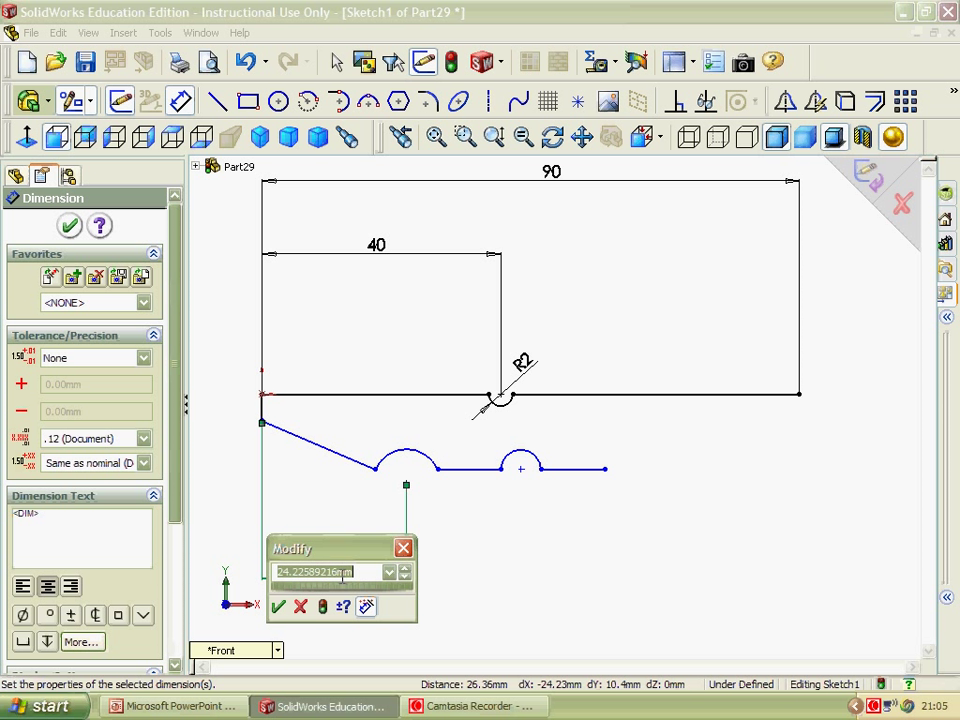
pyautogui.write('30')
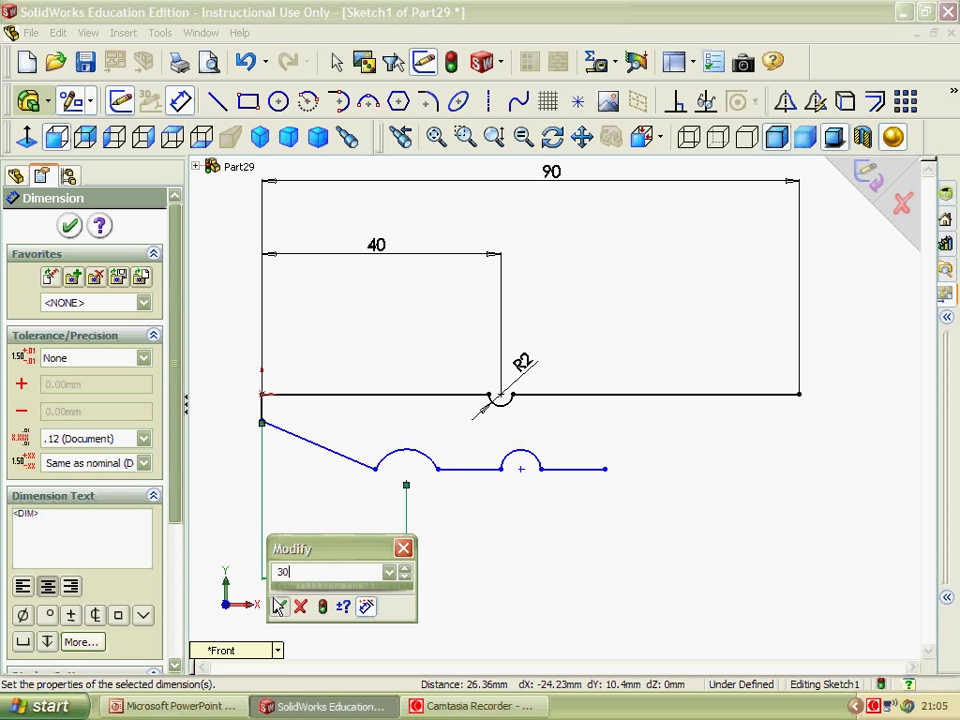
pyautogui.click(279, 606)
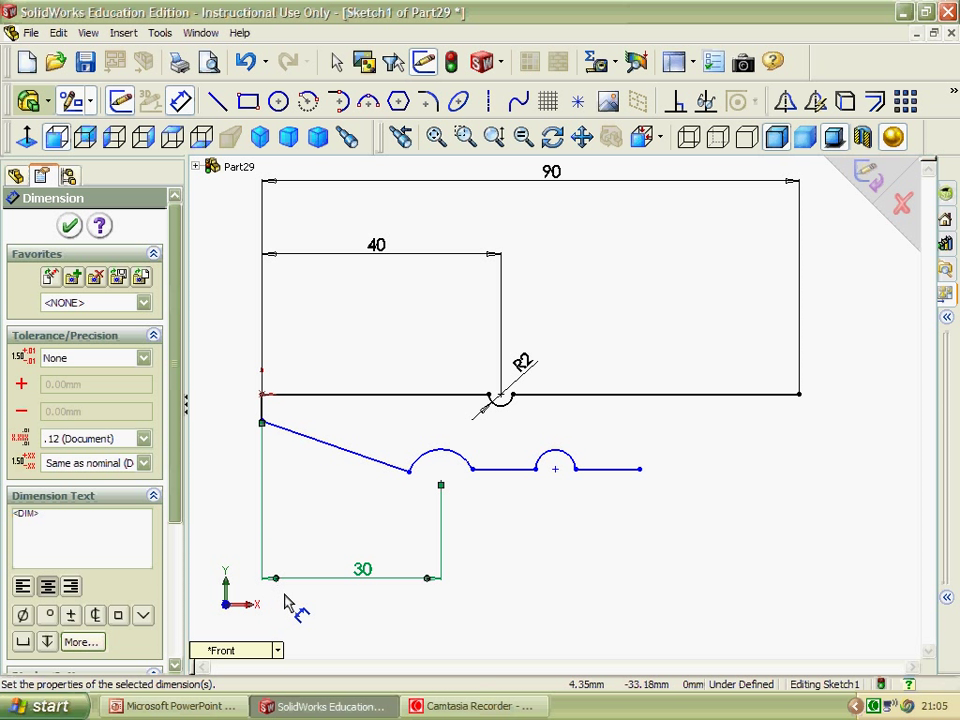
pyautogui.click(555, 470)
pyautogui.click(265, 420)
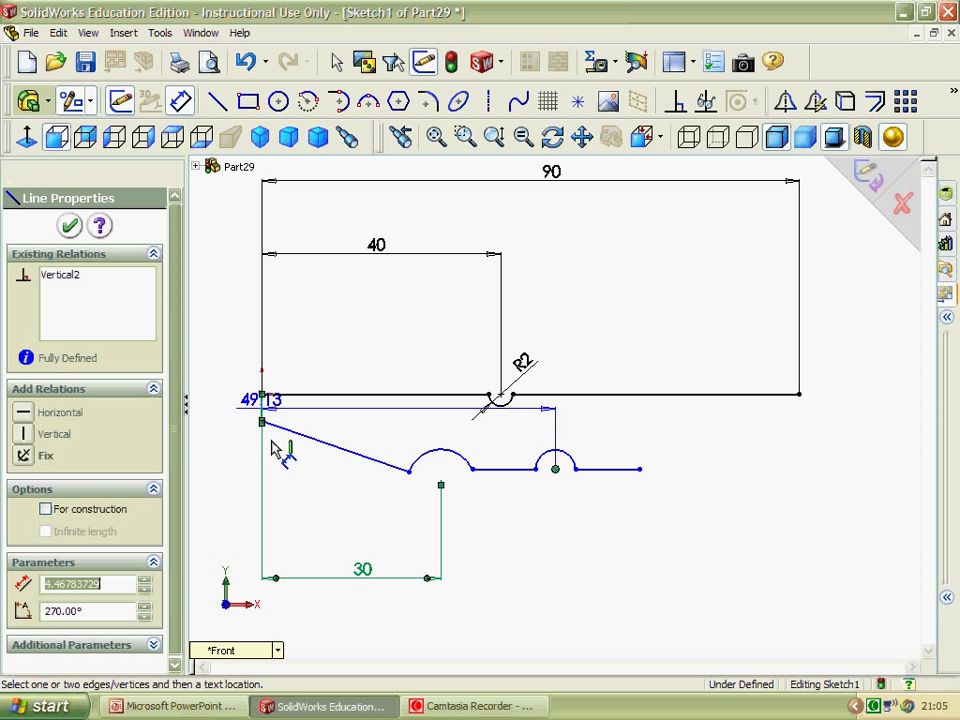
pyautogui.click(401, 664)
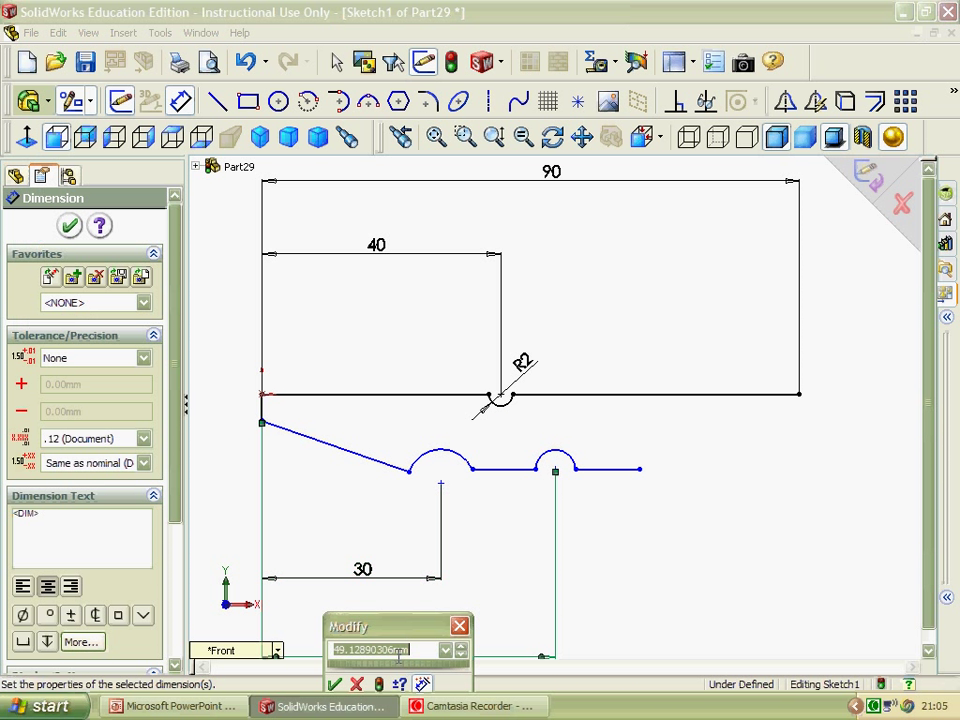
pyautogui.write('46')
pyautogui.moveTo(426, 626); pyautogui.dragTo(601, 549)
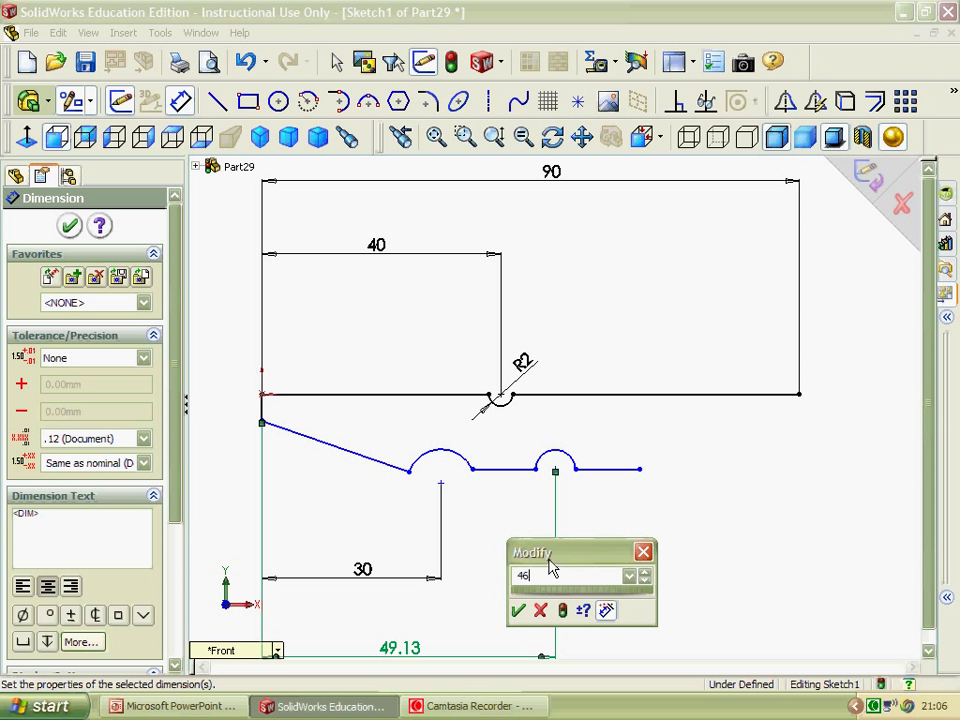
pyautogui.click(510, 607)
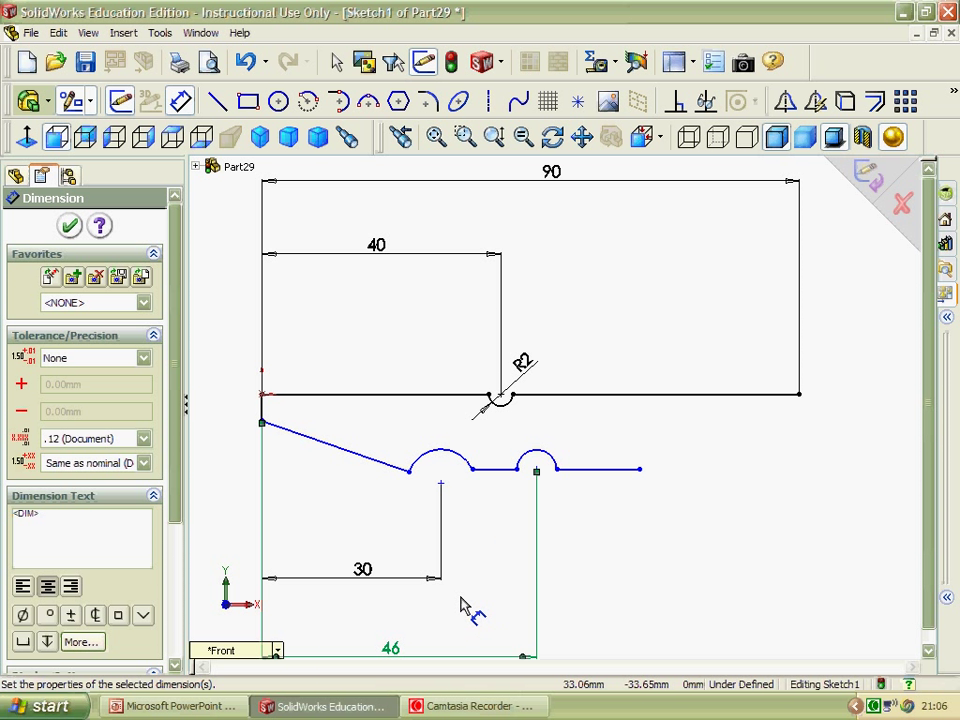
# - Give the first lower arc radius 2.5 and the second arc radius 2
pyautogui.click(449, 454)
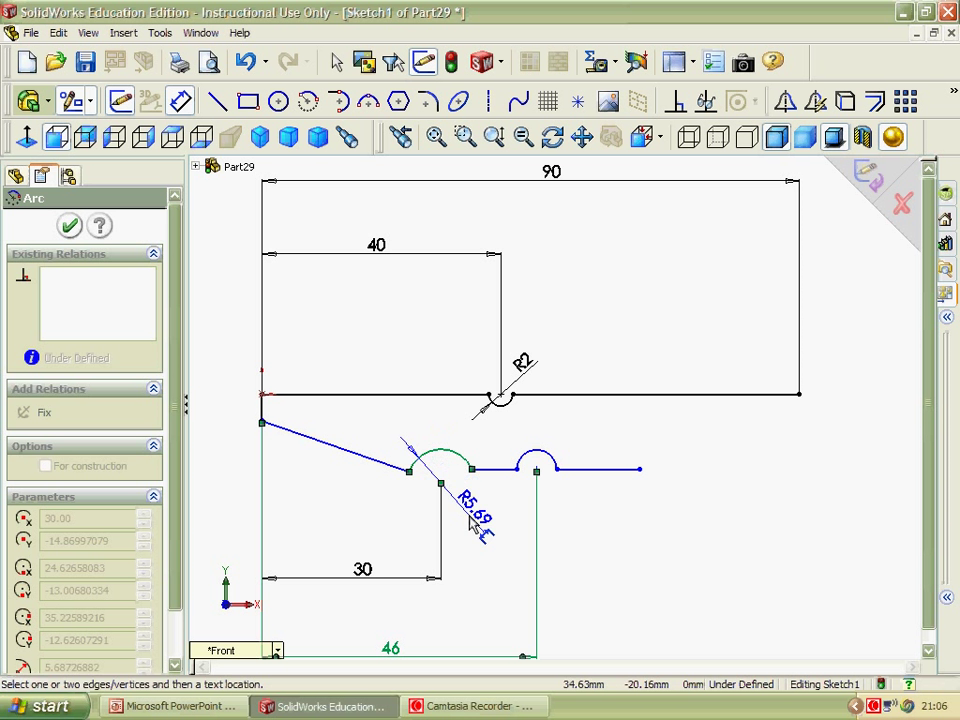
pyautogui.click(471, 526)
pyautogui.write('2.5')
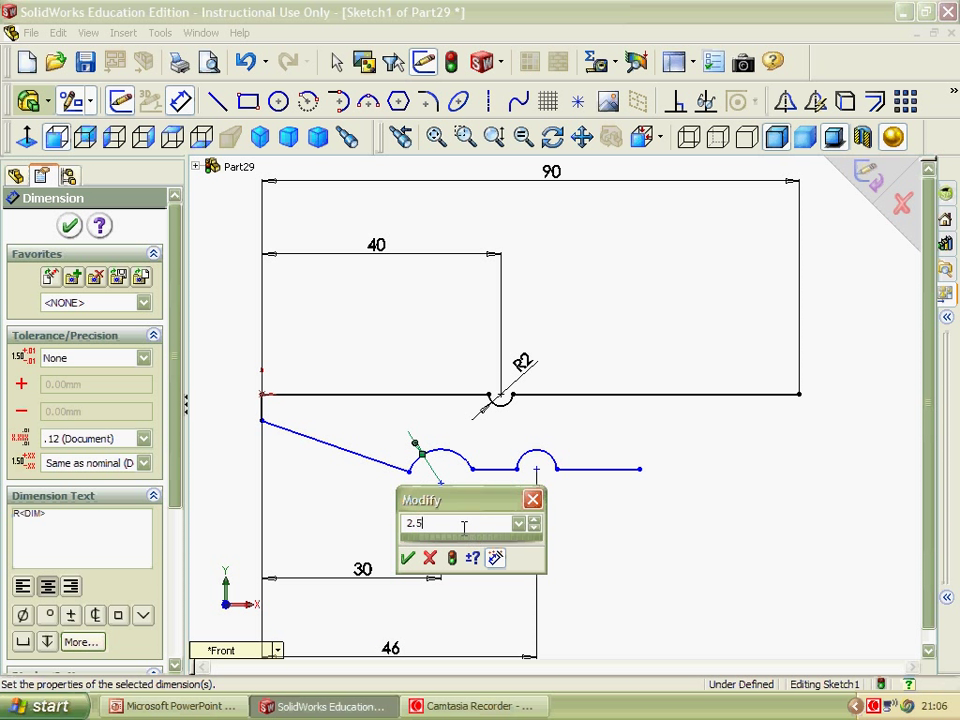
pyautogui.moveTo(455, 500); pyautogui.dragTo(639, 424)
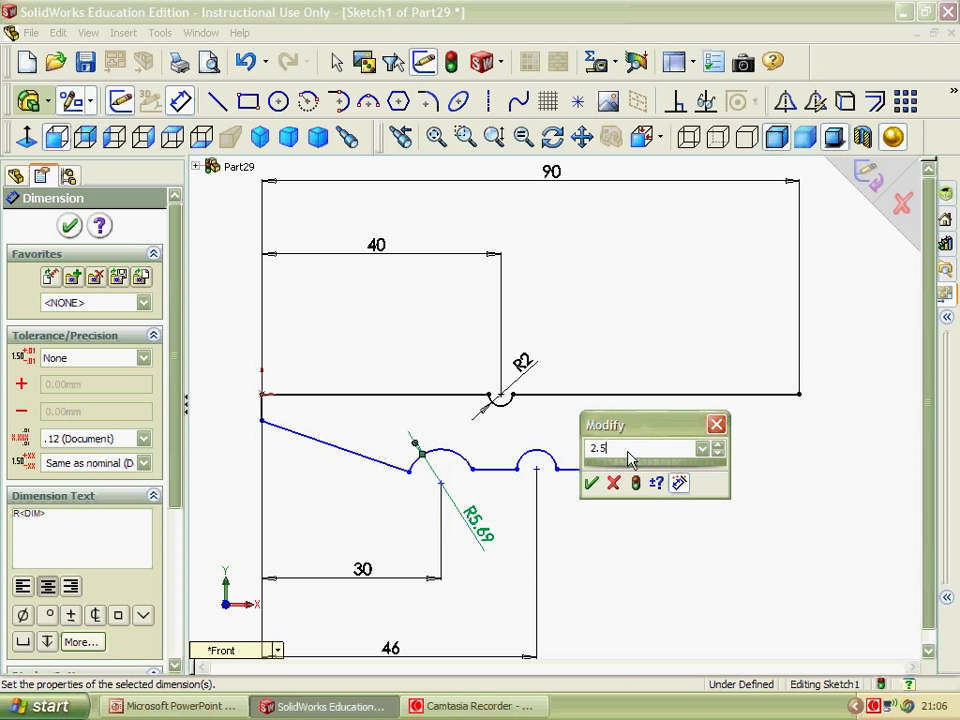
pyautogui.click(593, 484)
pyautogui.click(552, 468)
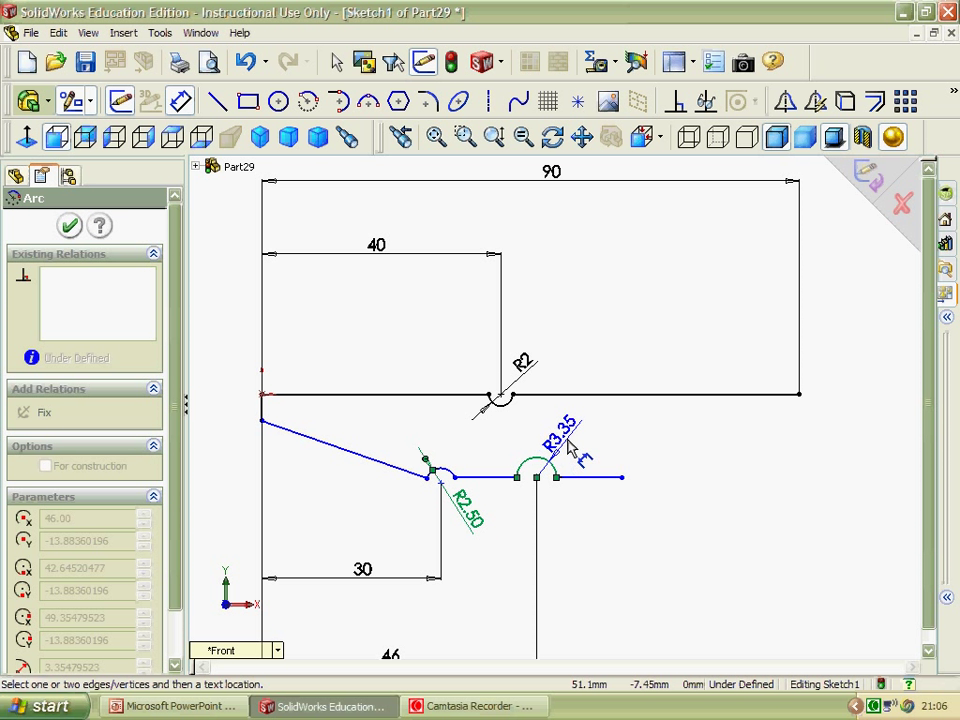
pyautogui.click(573, 445)
pyautogui.write('2')
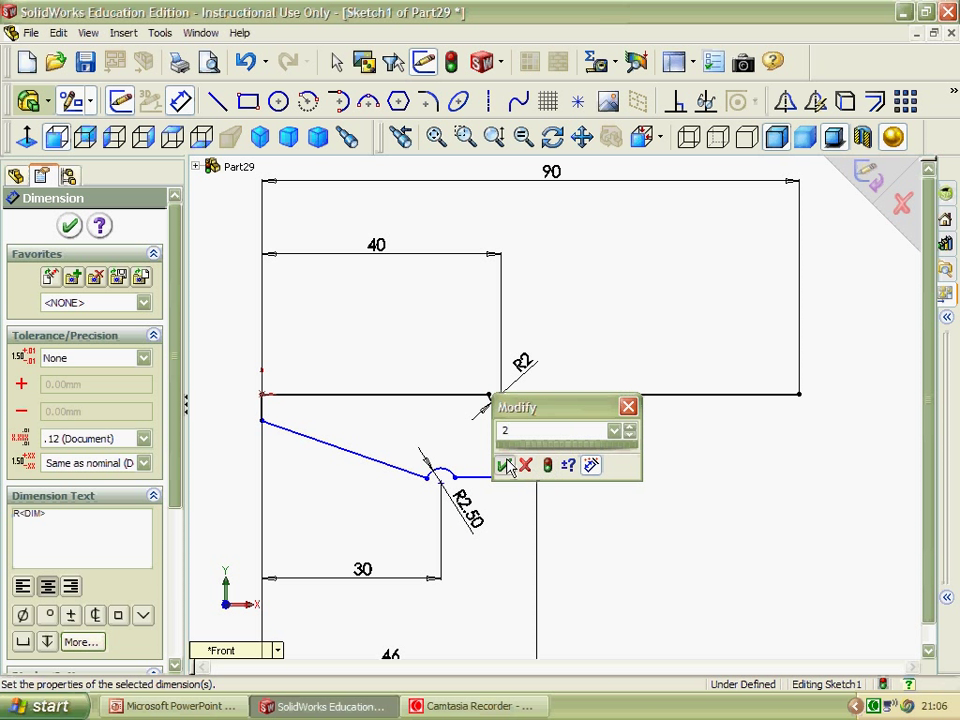
pyautogui.click(502, 462)
pyautogui.rightClick(415, 334)
# - Zoom in on the first lower arc and make its centre coincident with the adjacent horizontal line
pyautogui.click(420, 345)
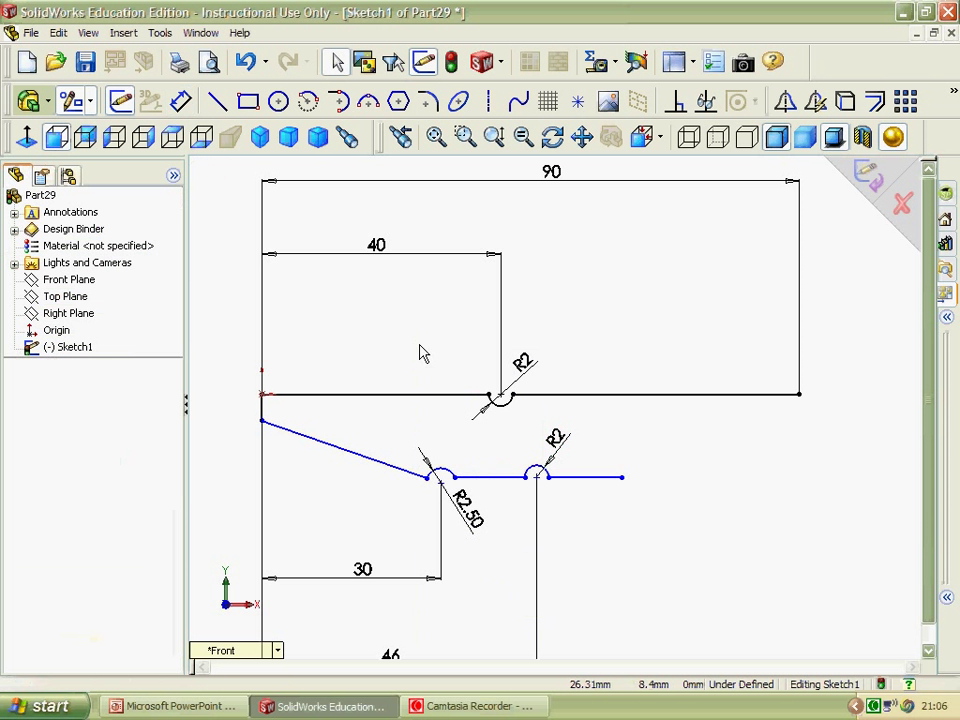
pyautogui.click(465, 137)
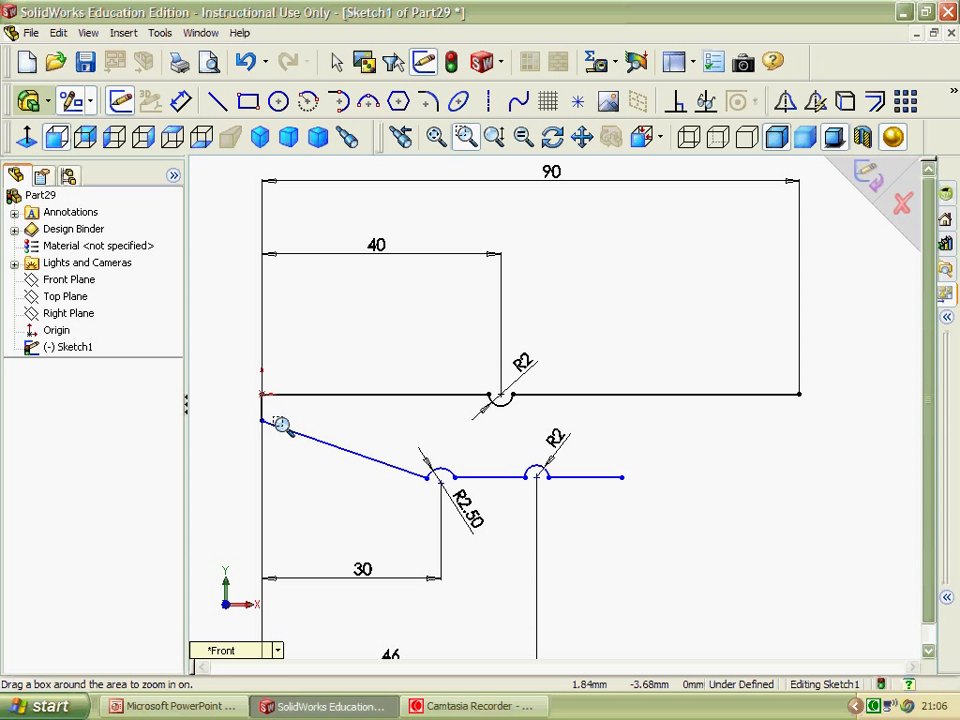
pyautogui.moveTo(330, 434); pyautogui.dragTo(540, 535)
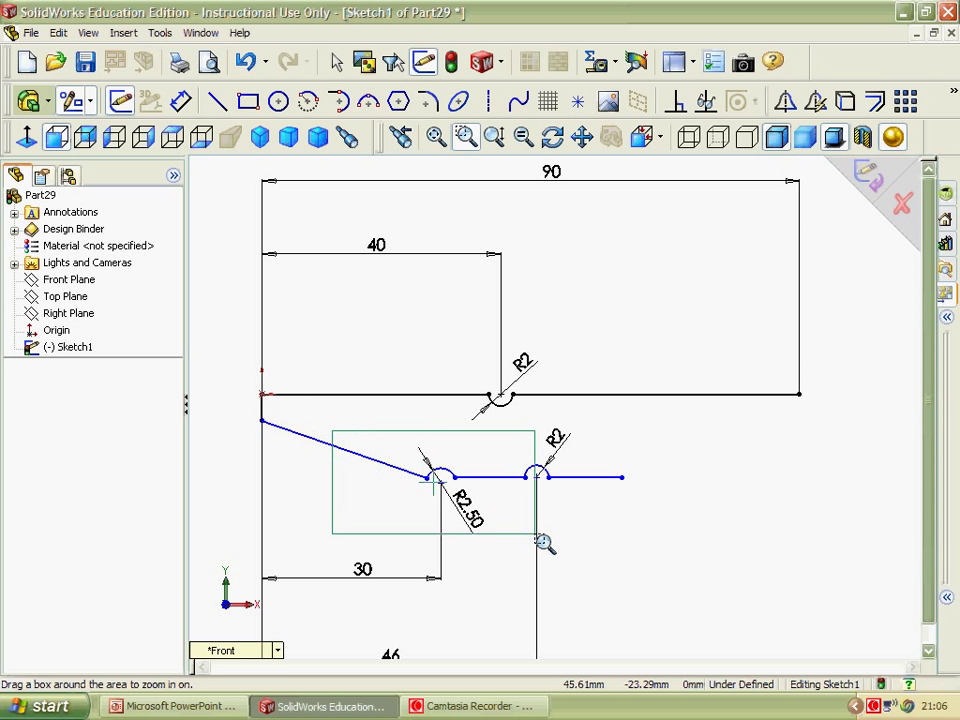
pyautogui.rightClick(489, 474)
pyautogui.click(489, 474)
pyautogui.click(583, 412)
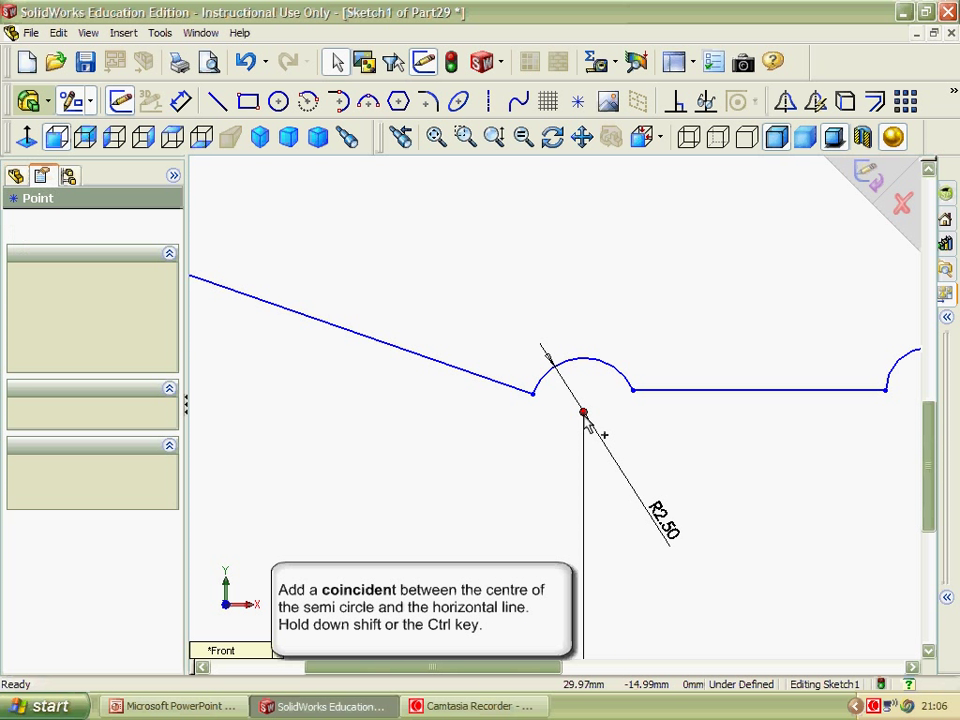
pyautogui.keyDown('ctrl'); pyautogui.click(667, 395); pyautogui.keyUp('ctrl')
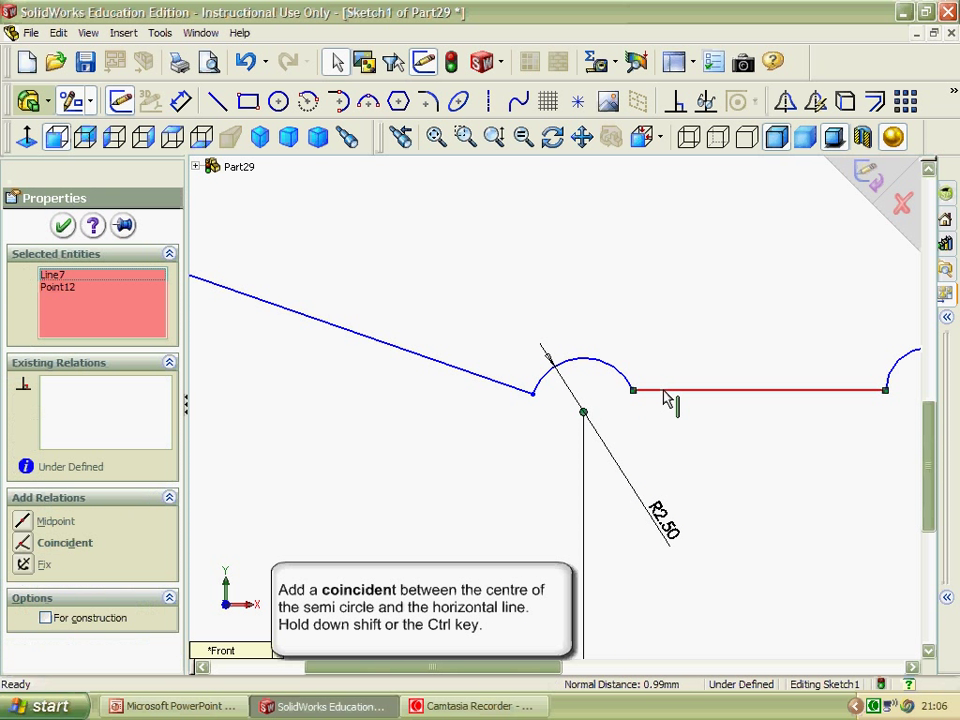
pyautogui.click(23, 544)
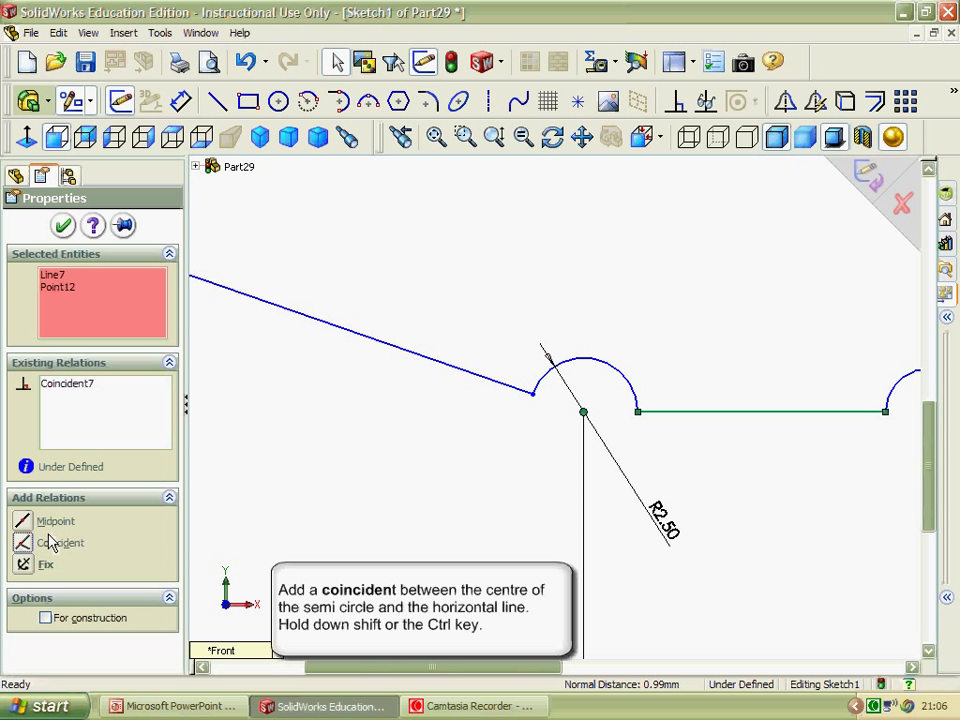
pyautogui.click(255, 496)
# - Set the vertical gap between the top and lower horizontal lines to 12 mm
pyautogui.press('f')
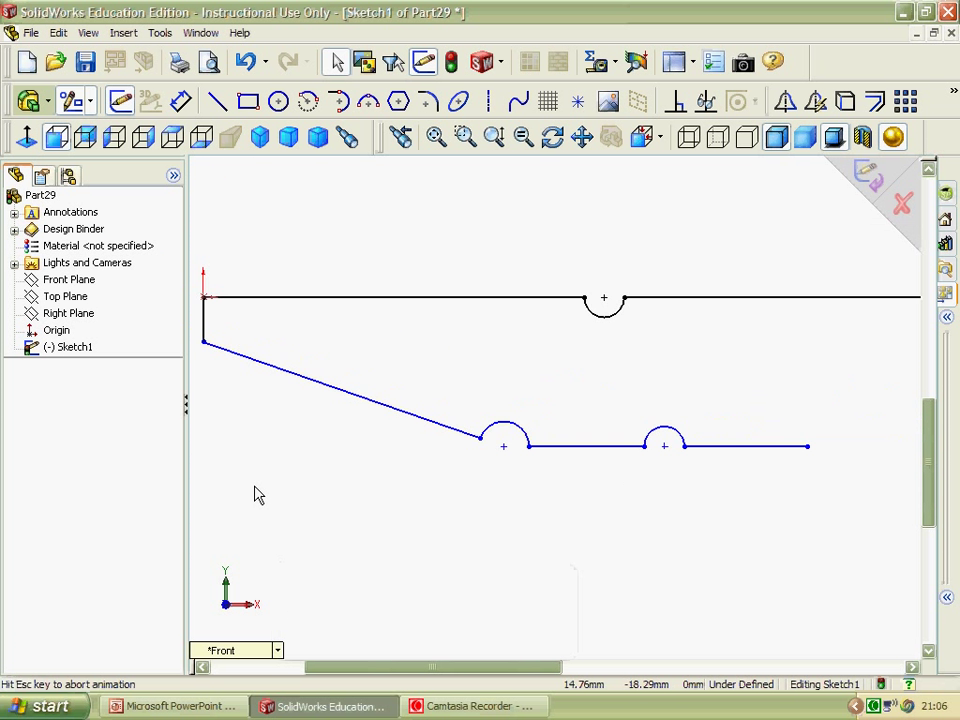
pyautogui.rightClick(434, 356)
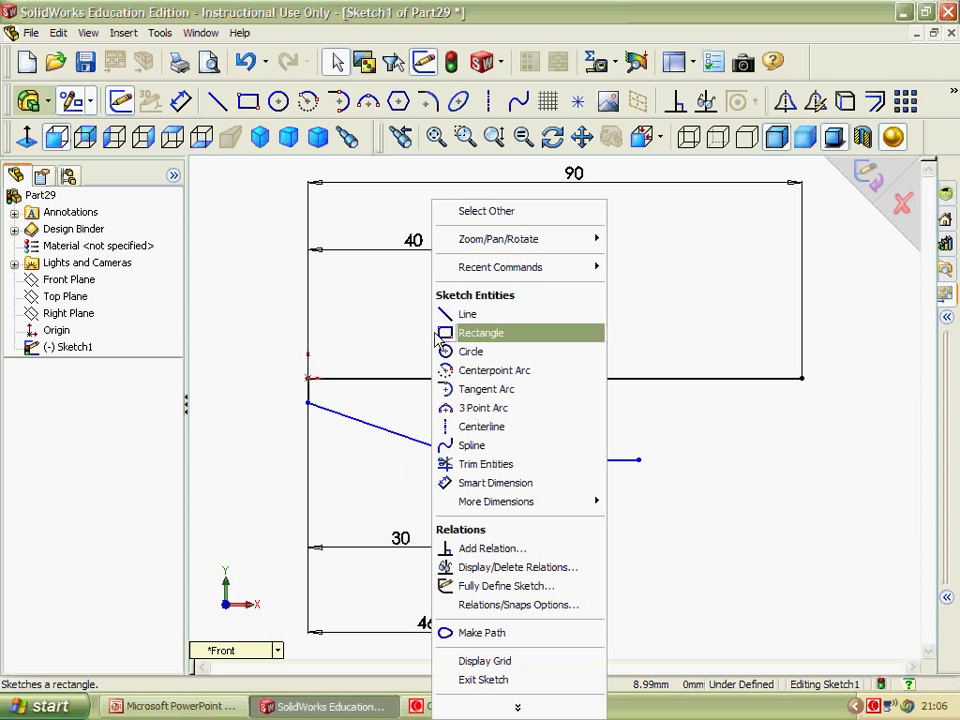
pyautogui.click(473, 487)
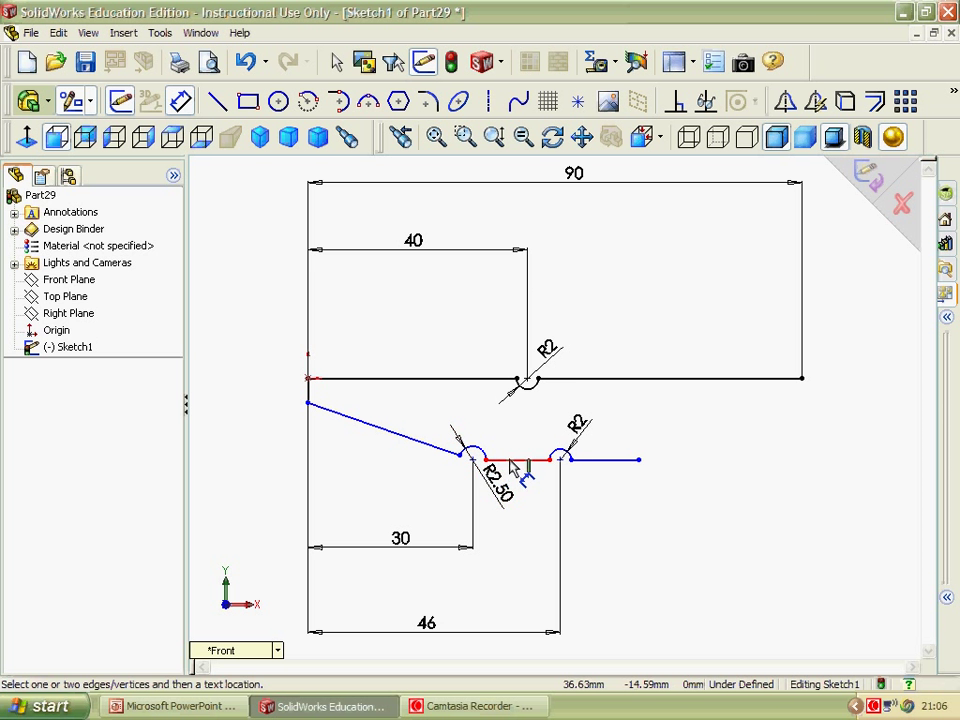
pyautogui.click(452, 379)
pyautogui.click(452, 381)
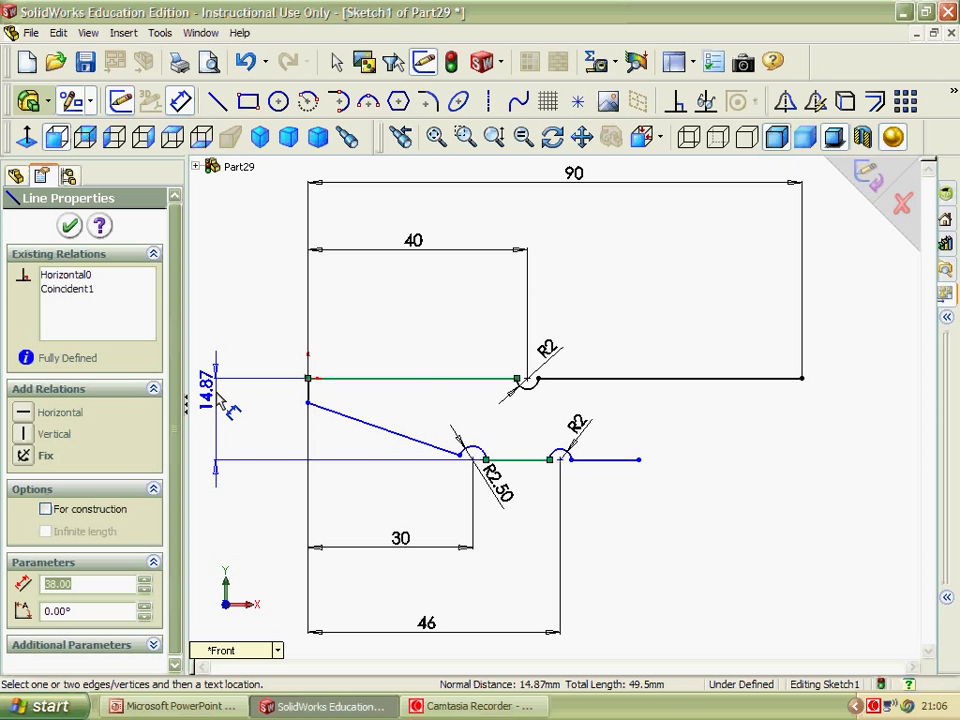
pyautogui.click(226, 436)
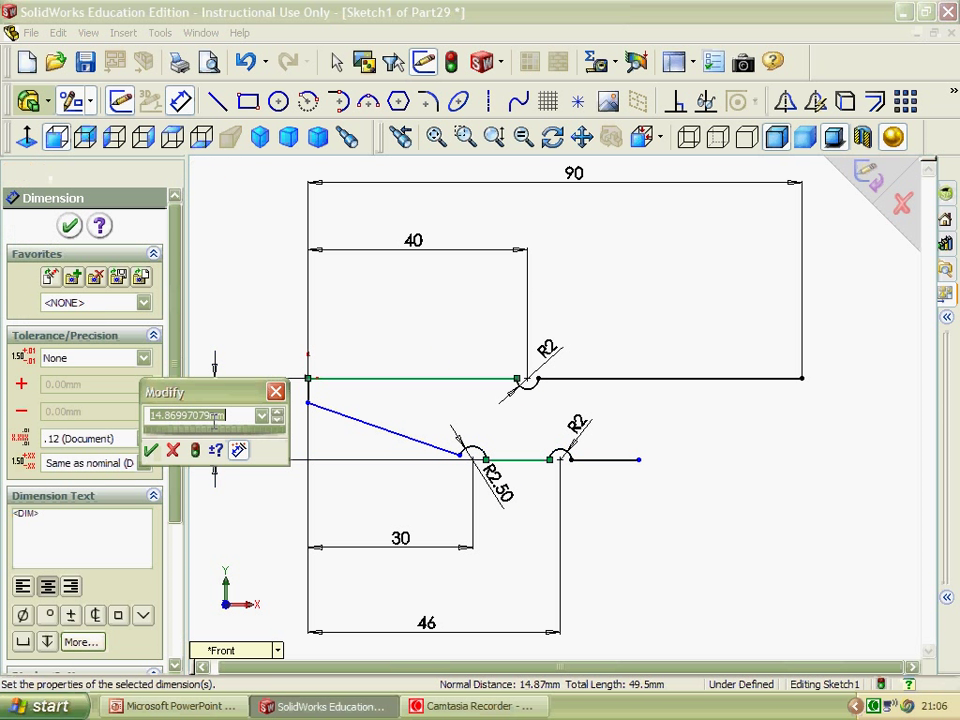
pyautogui.moveTo(195, 428); pyautogui.dragTo(213, 427)
pyautogui.write('12')
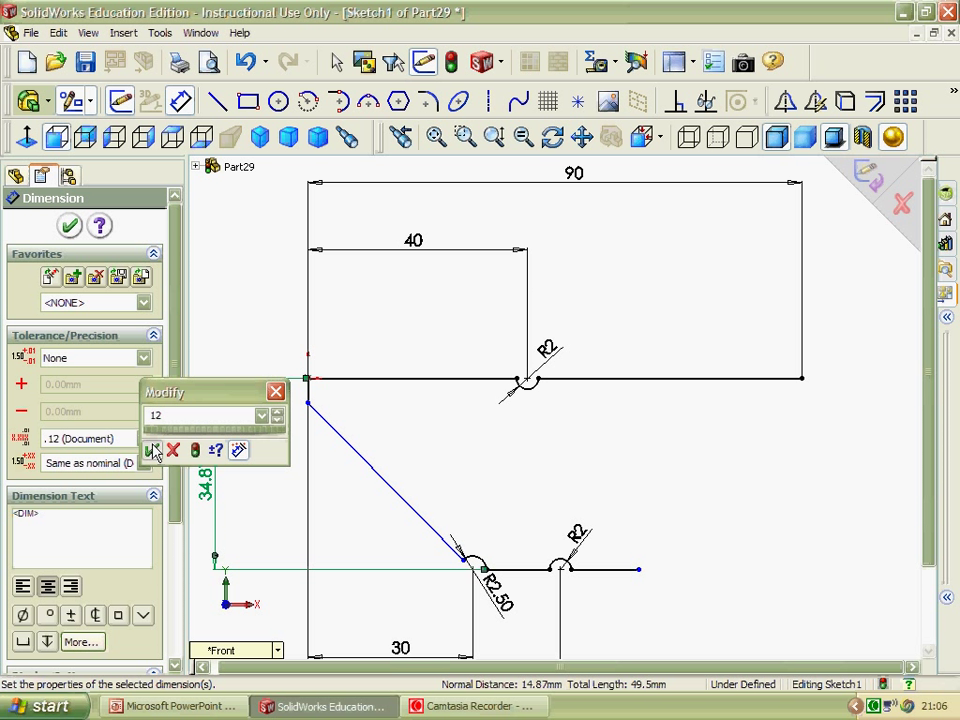
pyautogui.press('Return')
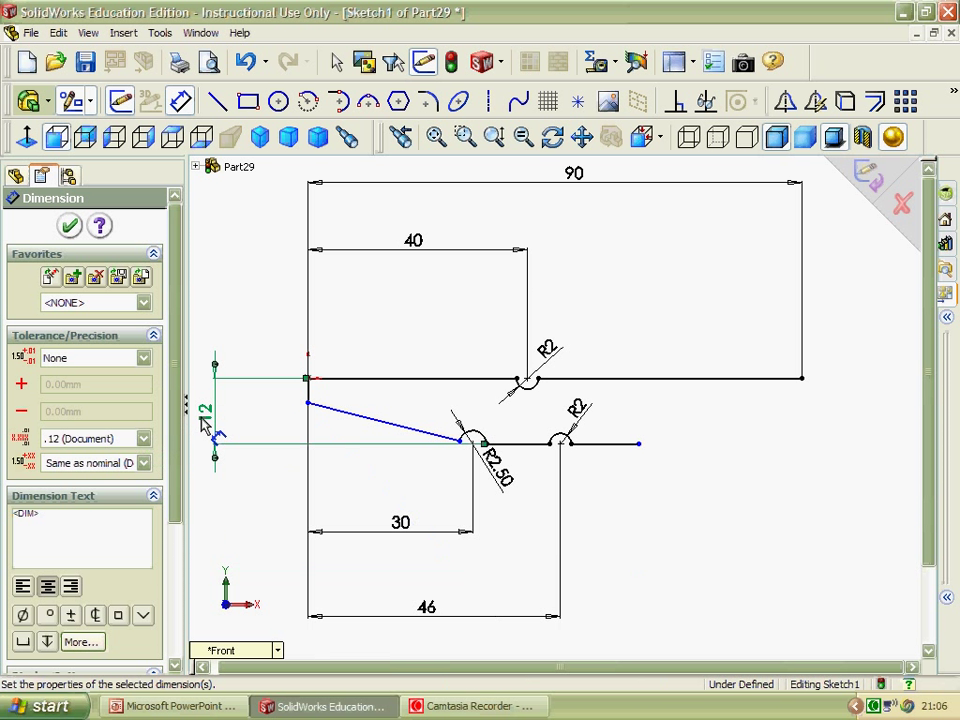
# - Set the short left vertical edge to 2 mm
pyautogui.click(309, 392)
pyautogui.click(254, 345)
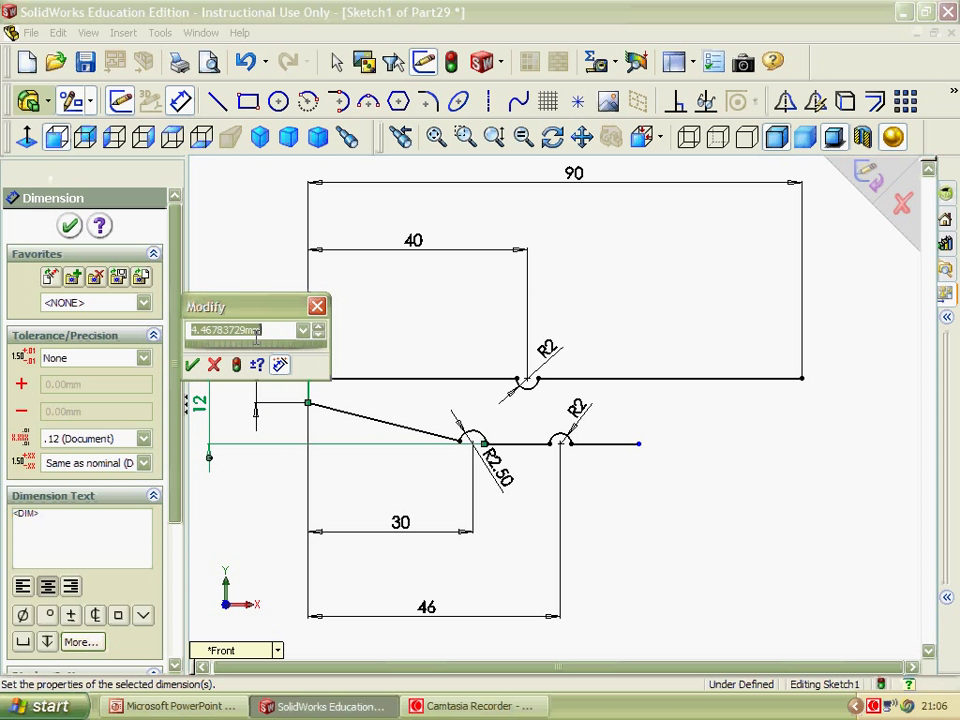
pyautogui.write('2')
pyautogui.click(193, 364)
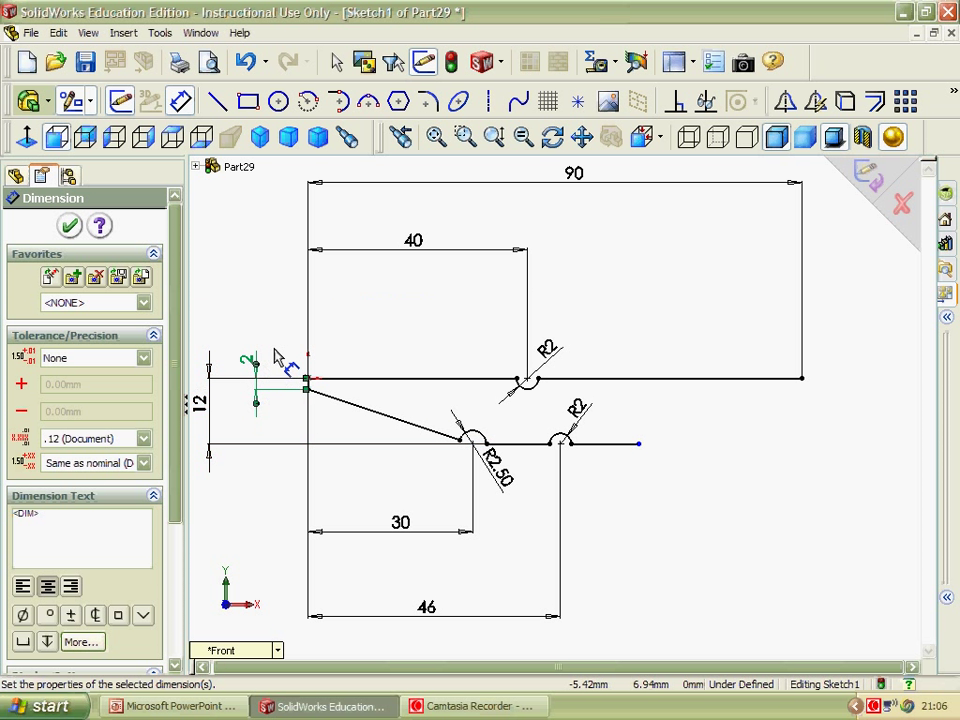
pyautogui.rightClick(662, 313)
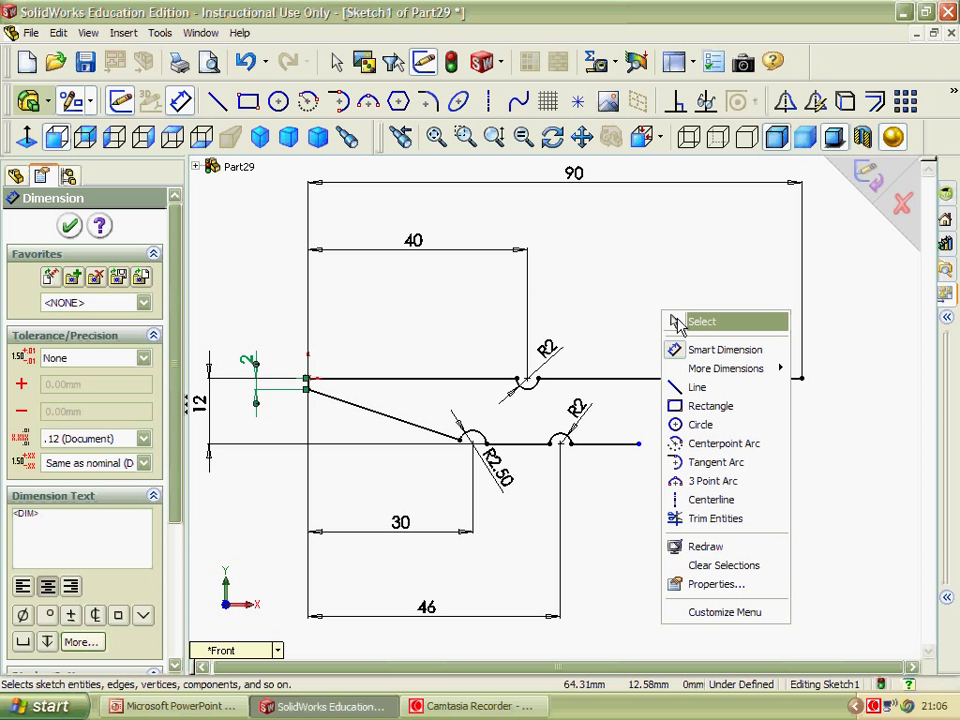
# - Close the right end with a short vertical edge, a sloping line and an arc to the lower line
pyautogui.click(697, 387)
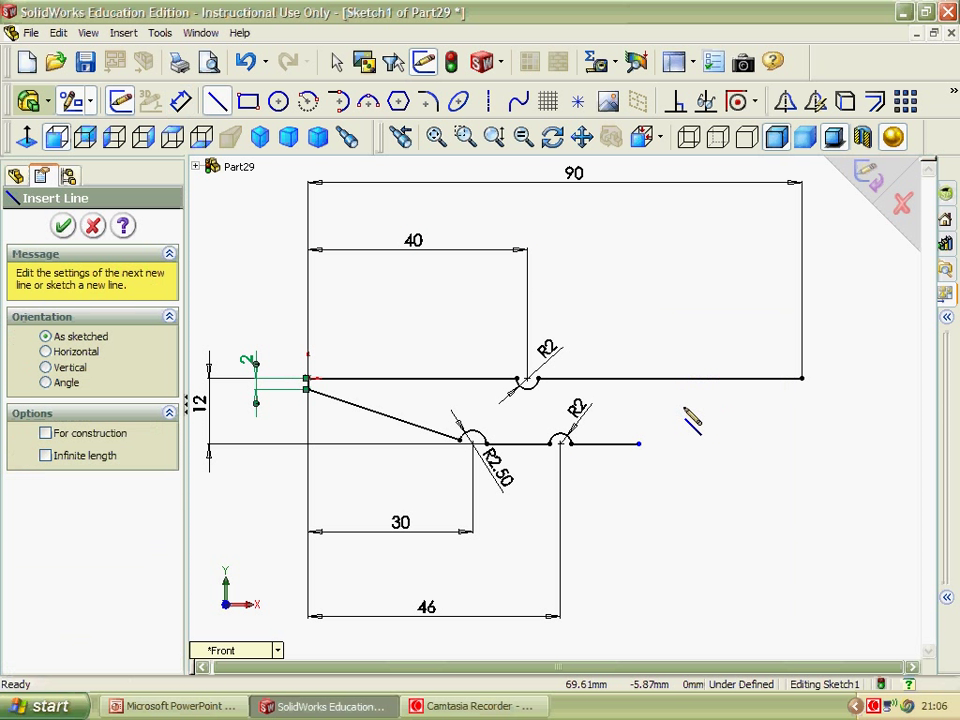
pyautogui.click(801, 378)
pyautogui.click(801, 390)
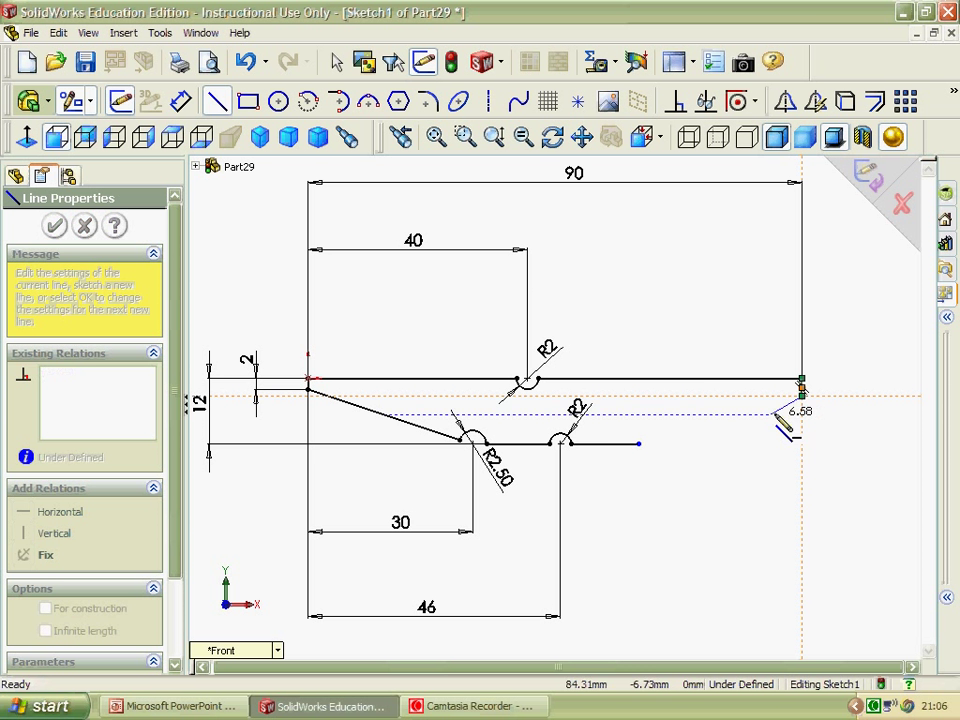
pyautogui.click(714, 436)
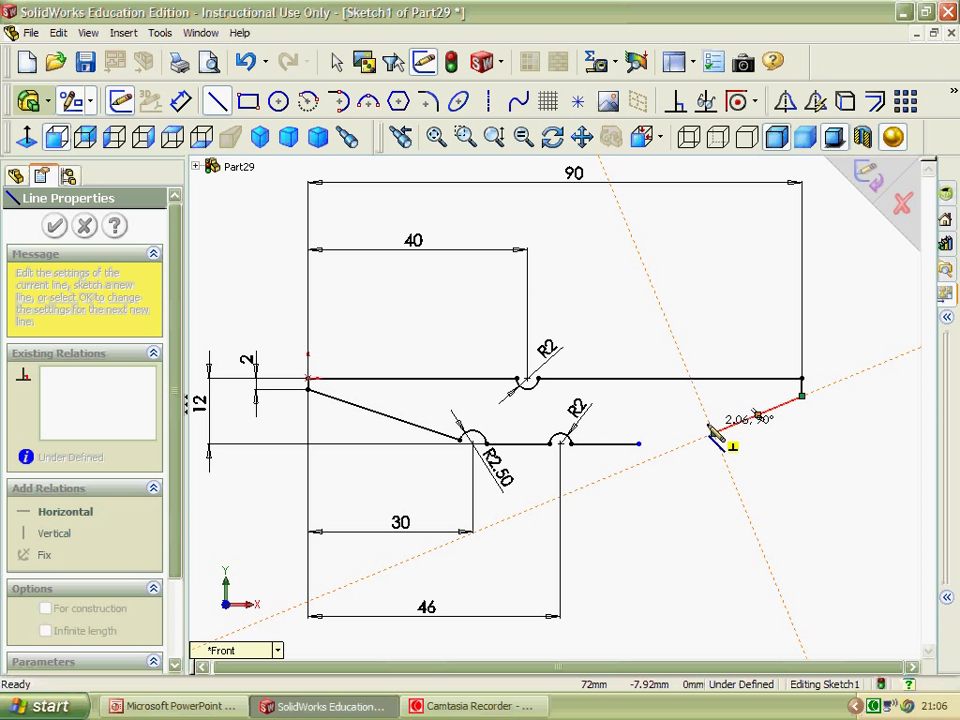
pyautogui.click(640, 444)
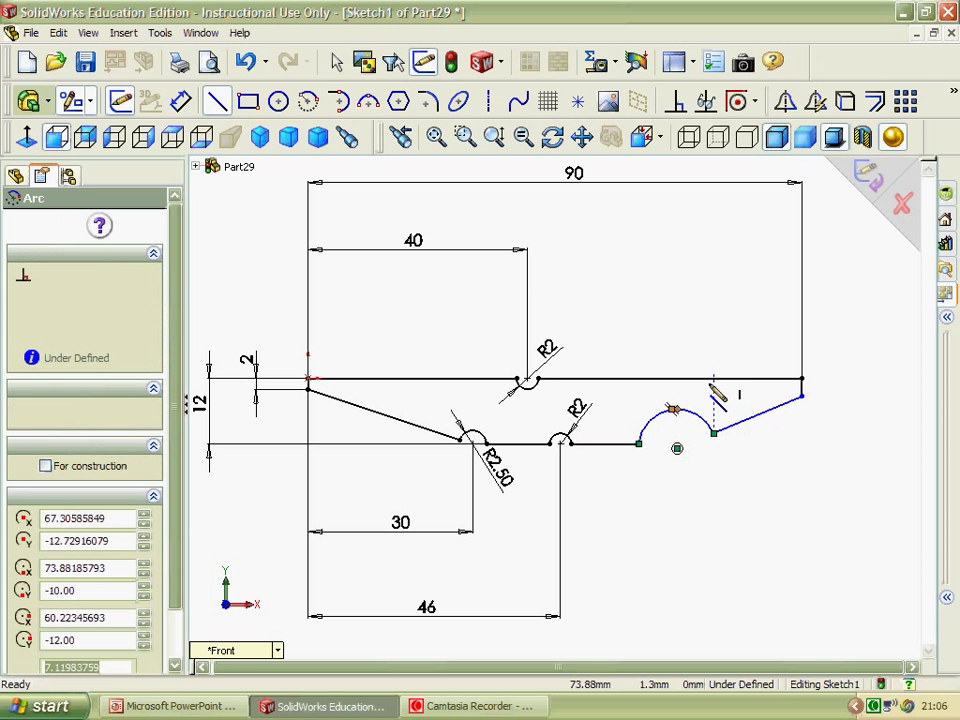
pyautogui.rightClick(712, 305)
pyautogui.click(750, 486)
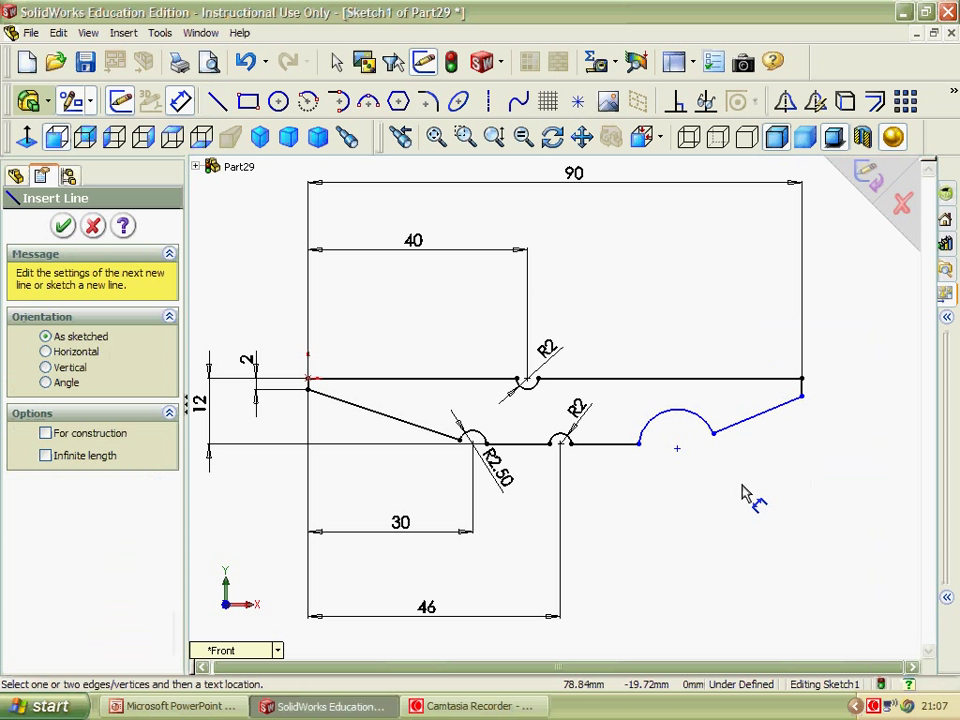
# - Place the right arc centre 14 mm below the top edge and give the arc radius 7
pyautogui.click(678, 450)
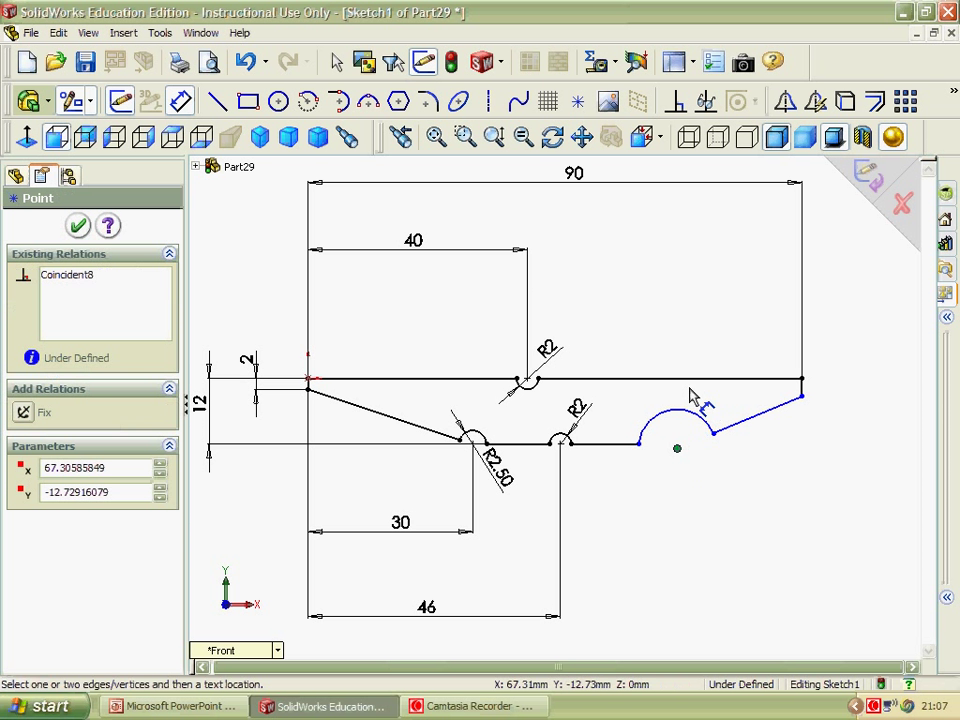
pyautogui.click(682, 380)
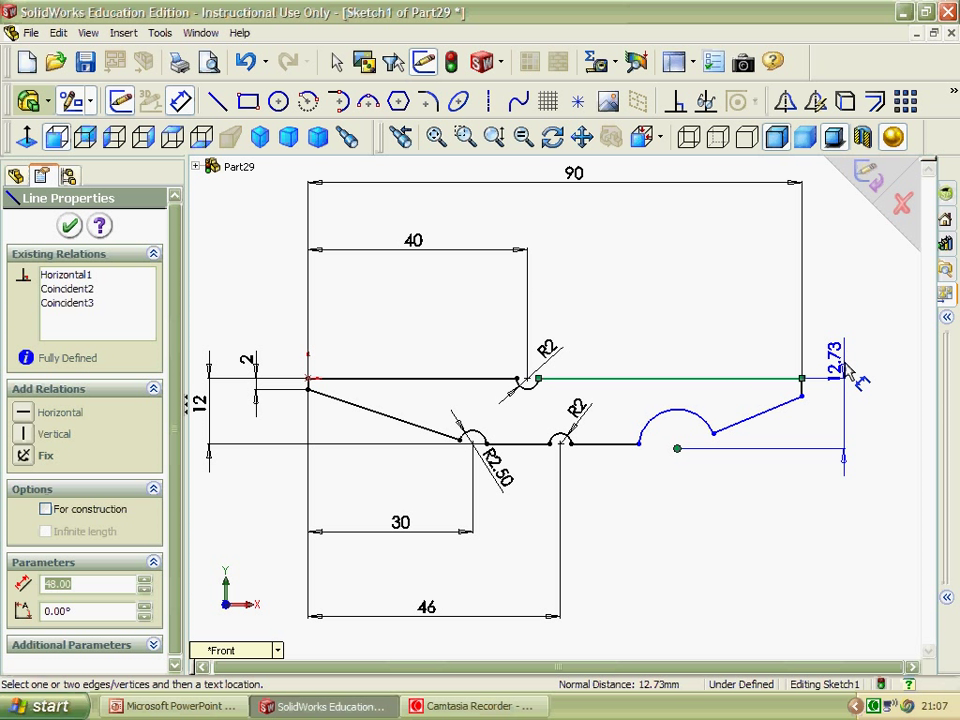
pyautogui.click(903, 427)
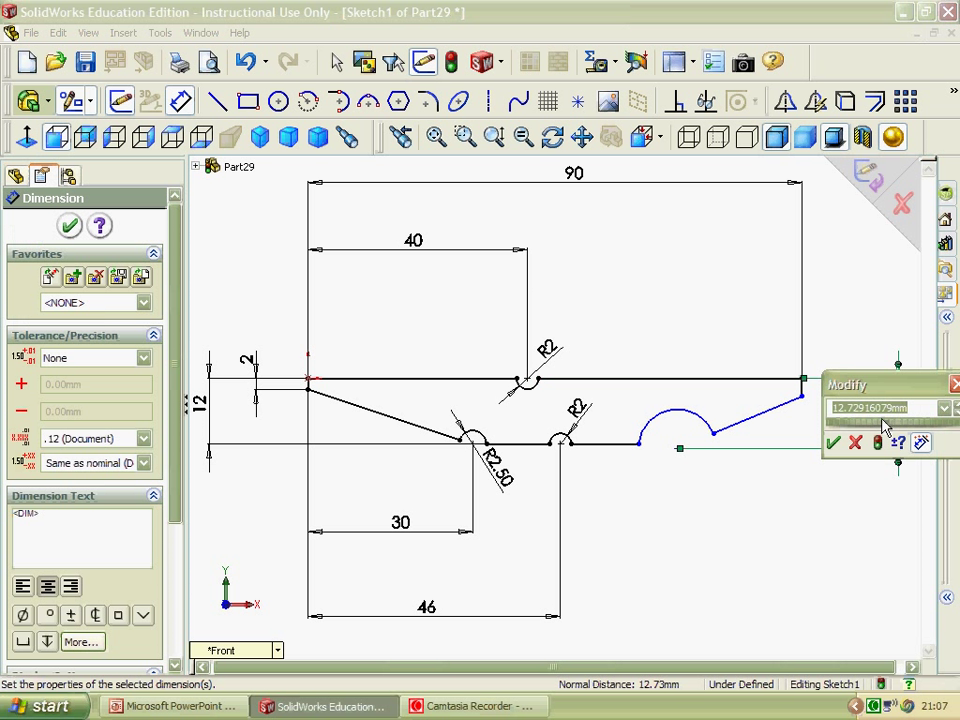
pyautogui.write('14')
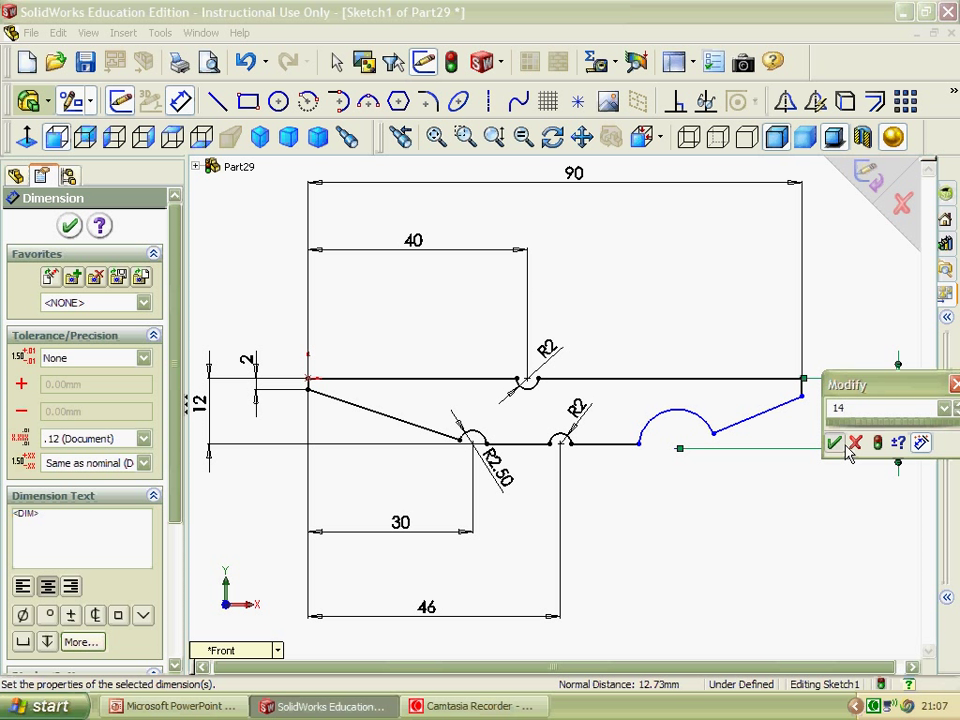
pyautogui.press('Return')
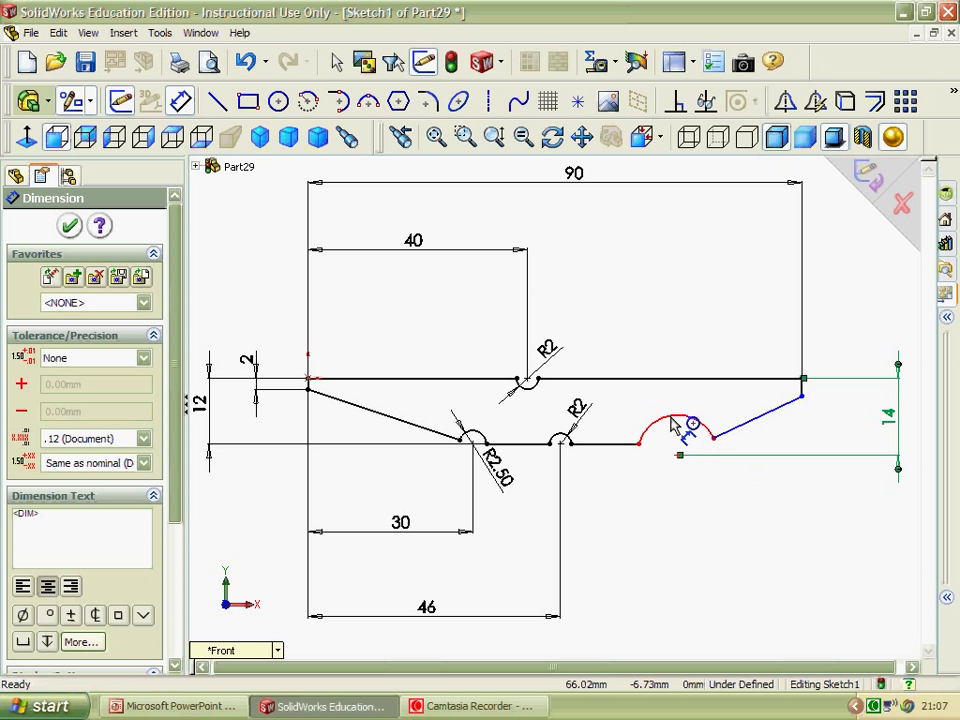
pyautogui.click(677, 420)
pyautogui.click(717, 558)
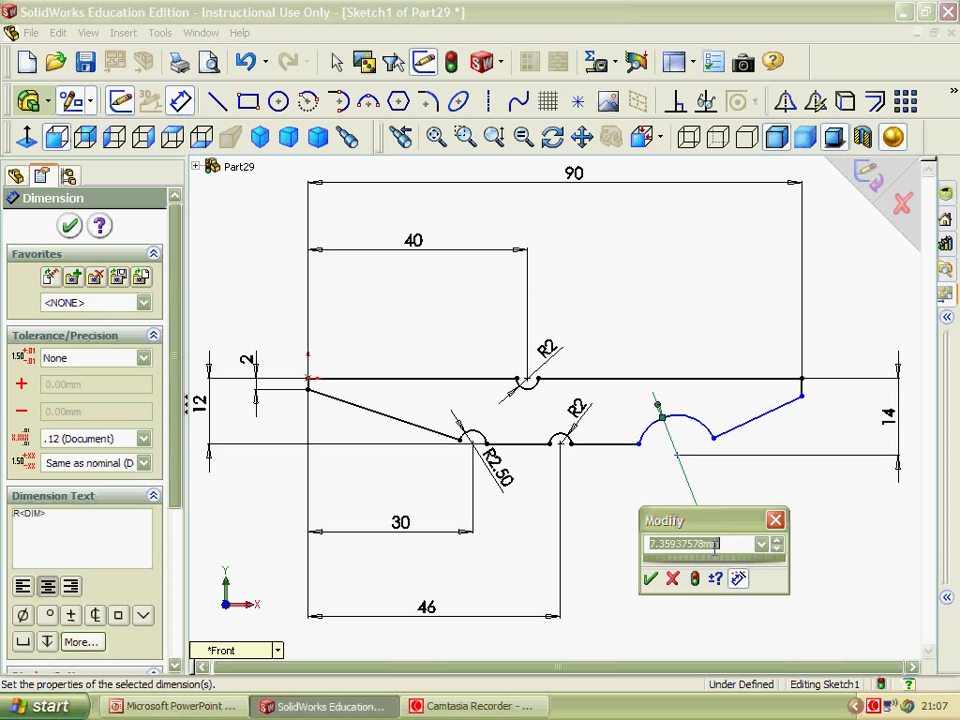
pyautogui.write('7')
pyautogui.click(650, 580)
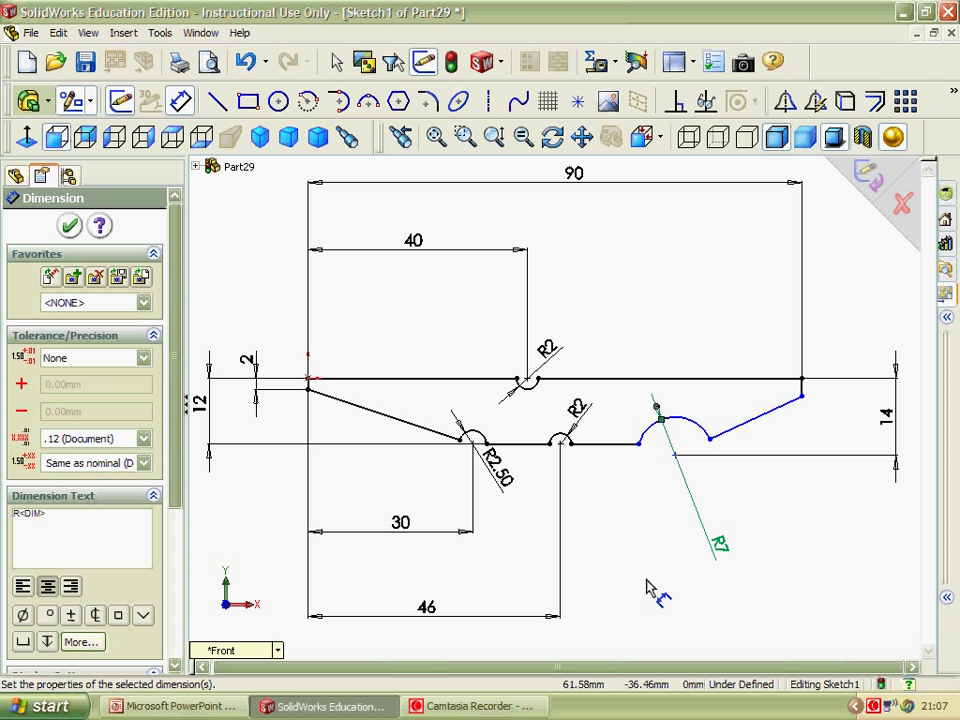
# - Set the short right vertical edge to 2 mm
pyautogui.click(802, 392)
pyautogui.click(862, 405)
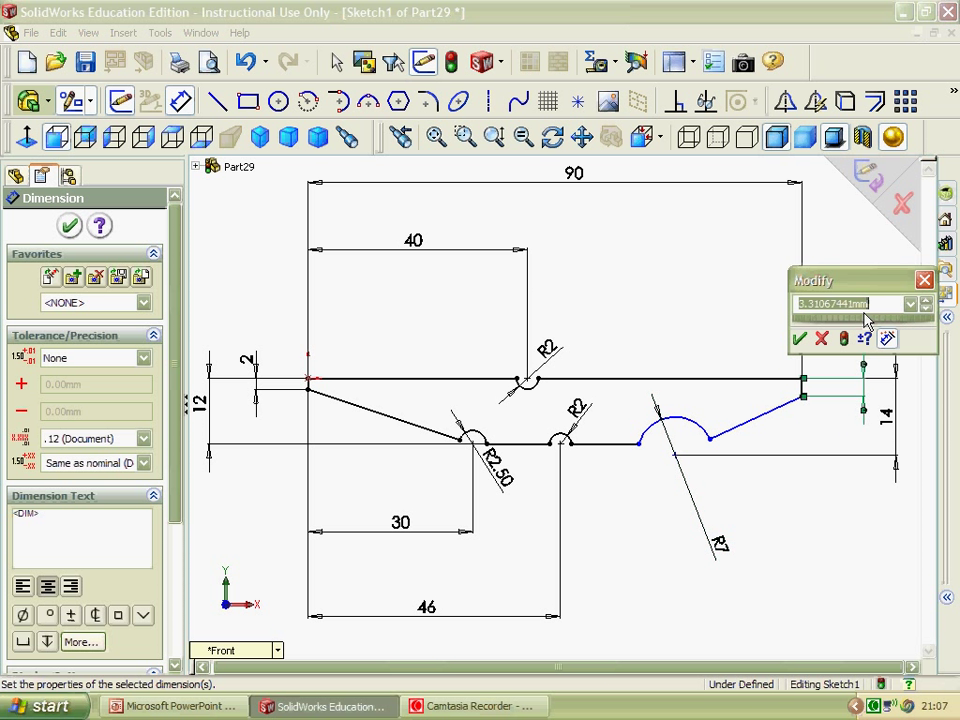
pyautogui.write('2')
pyautogui.click(799, 338)
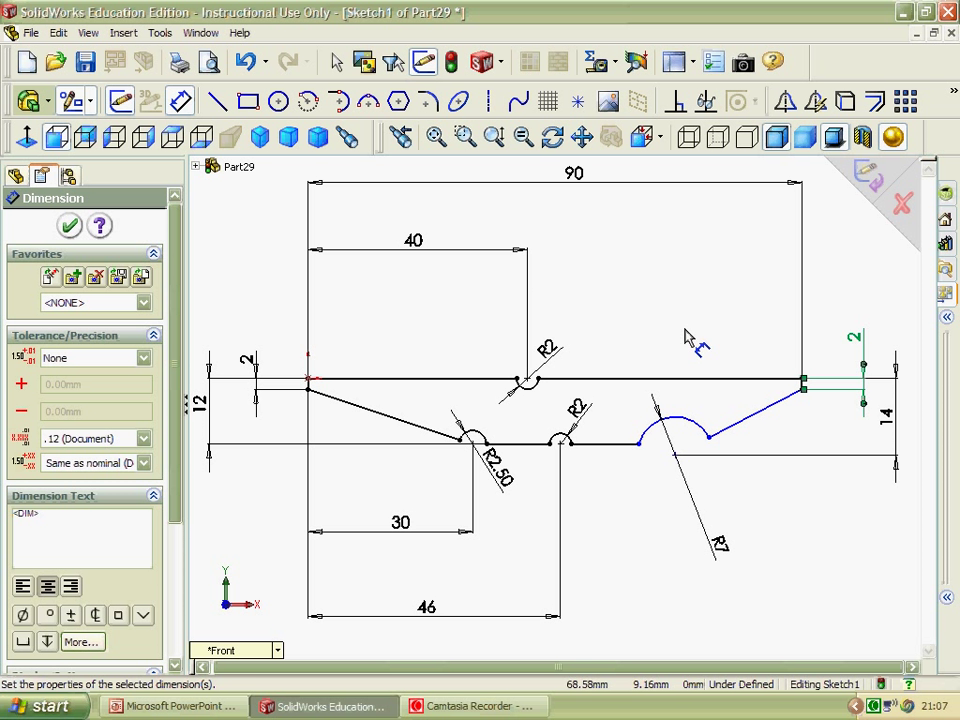
pyautogui.click(743, 311)
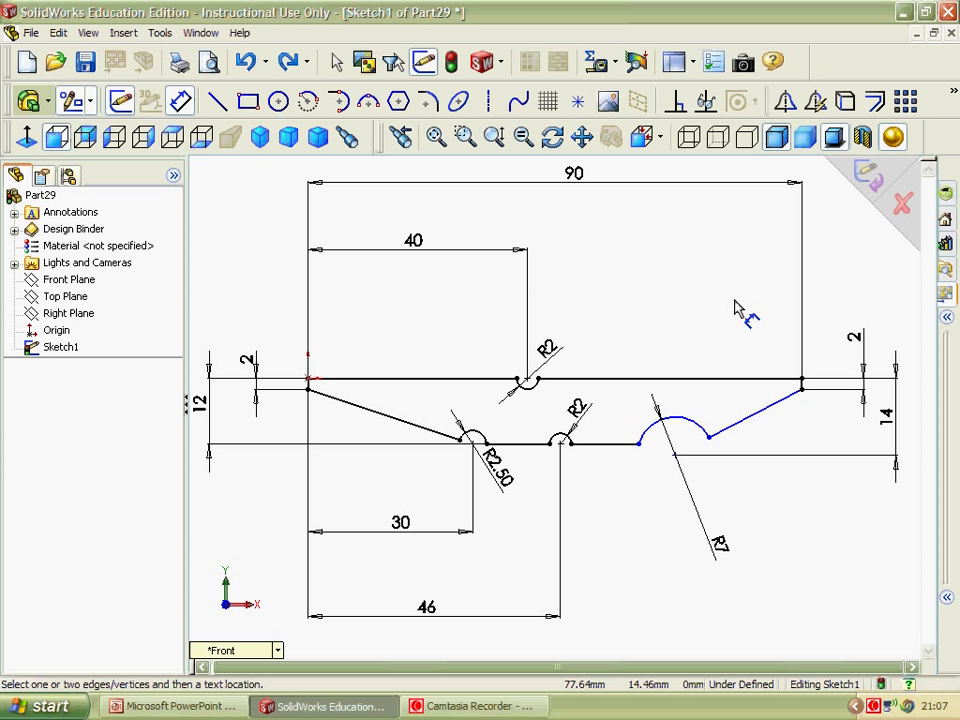
# - Dimension the R7 arc centre 31 mm from the right end, fully defining the sketch
pyautogui.click(802, 389)
pyautogui.click(676, 457)
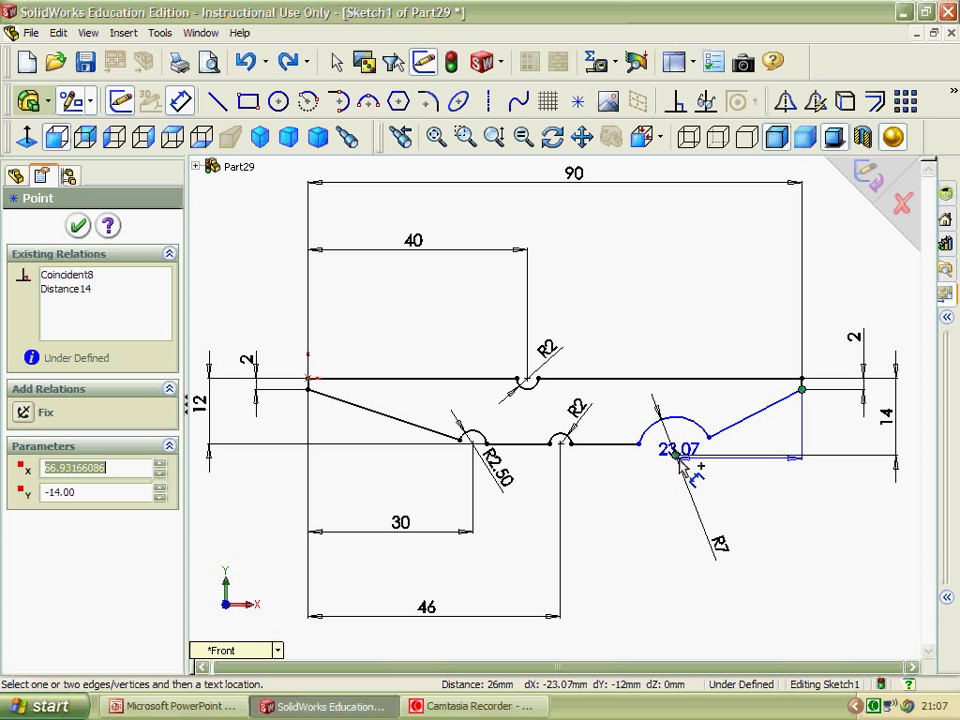
pyautogui.click(745, 627)
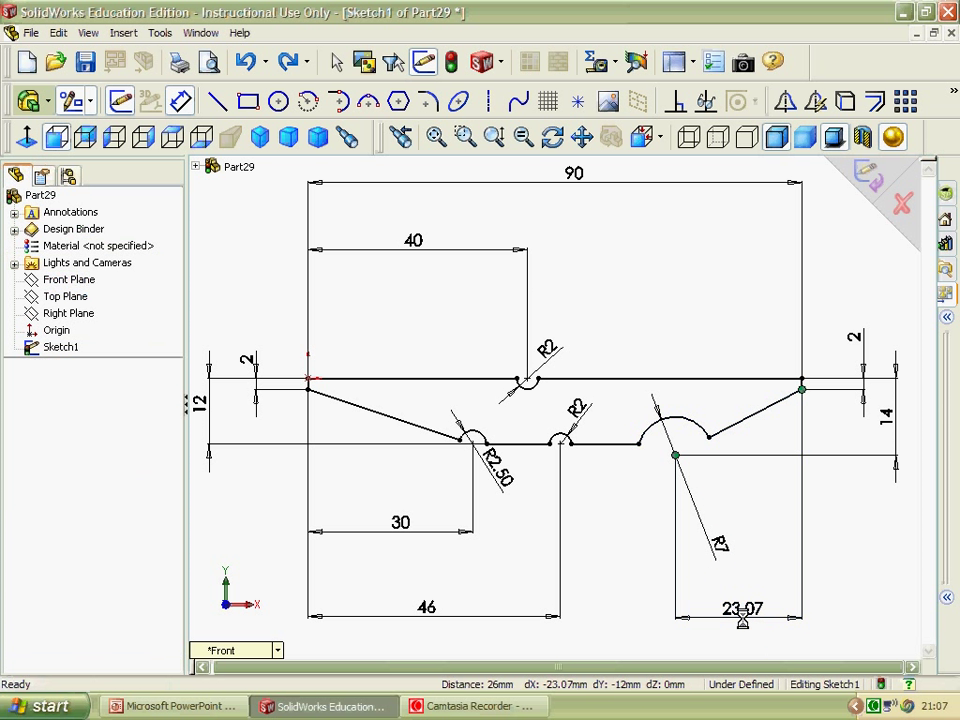
pyautogui.write('31')
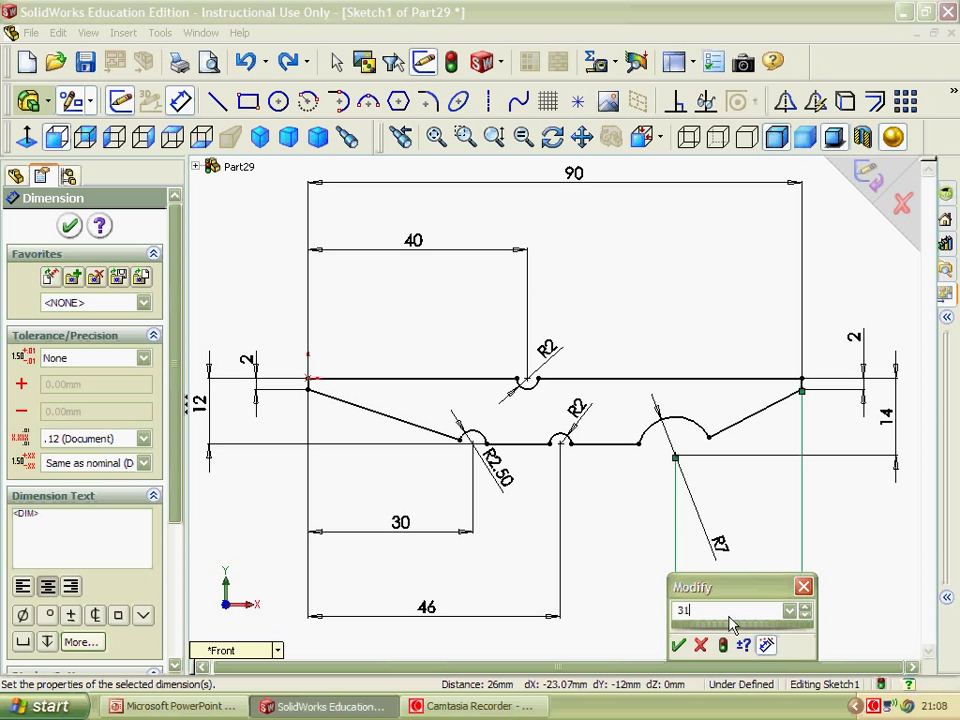
pyautogui.press('Return')
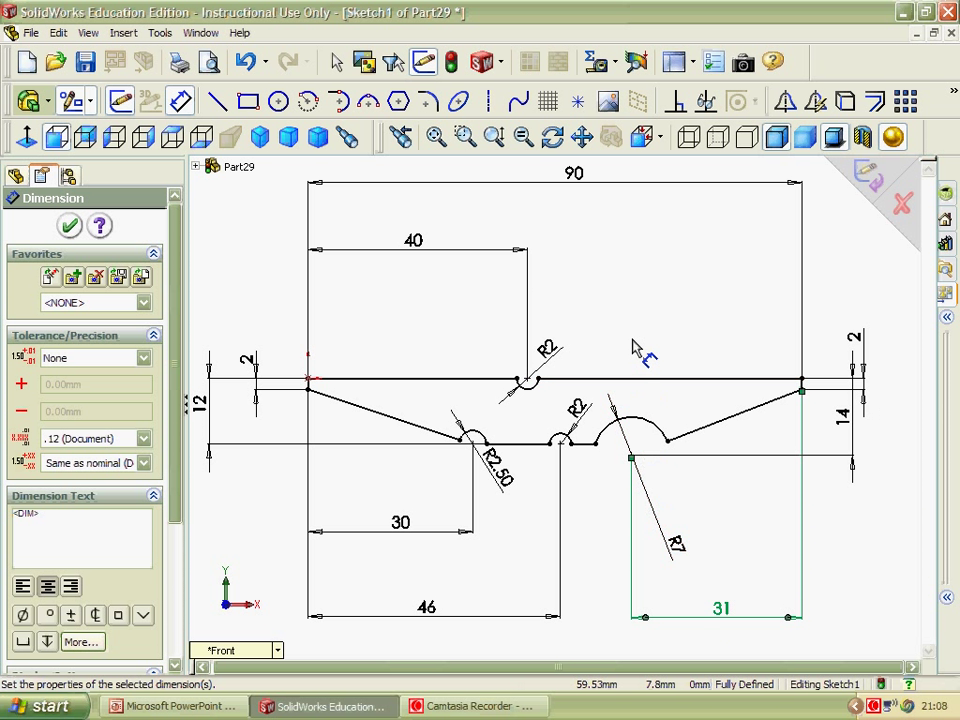
# - Move the R7 radius label above the arc
pyautogui.rightClick(658, 300)
pyautogui.click(669, 304)
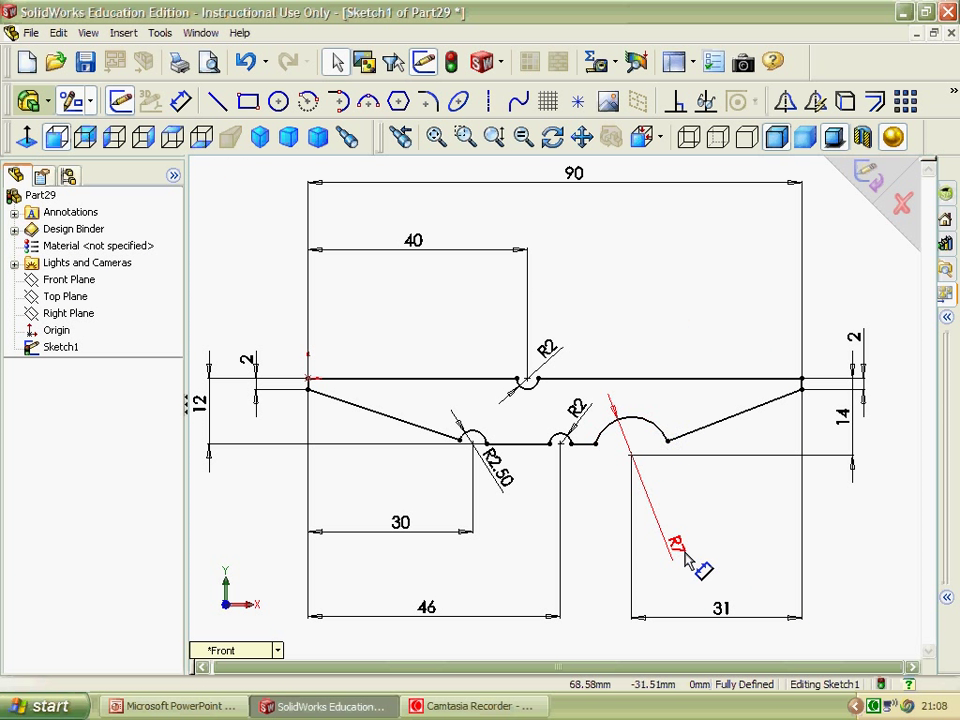
pyautogui.moveTo(695, 566); pyautogui.dragTo(690, 418)
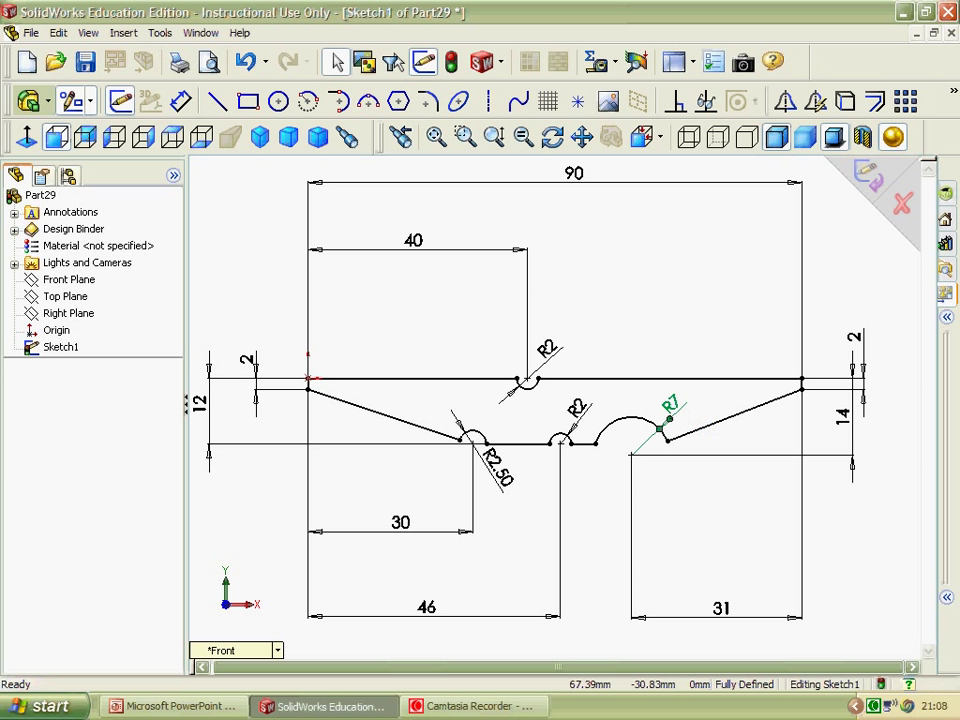
pyautogui.click(577, 408)
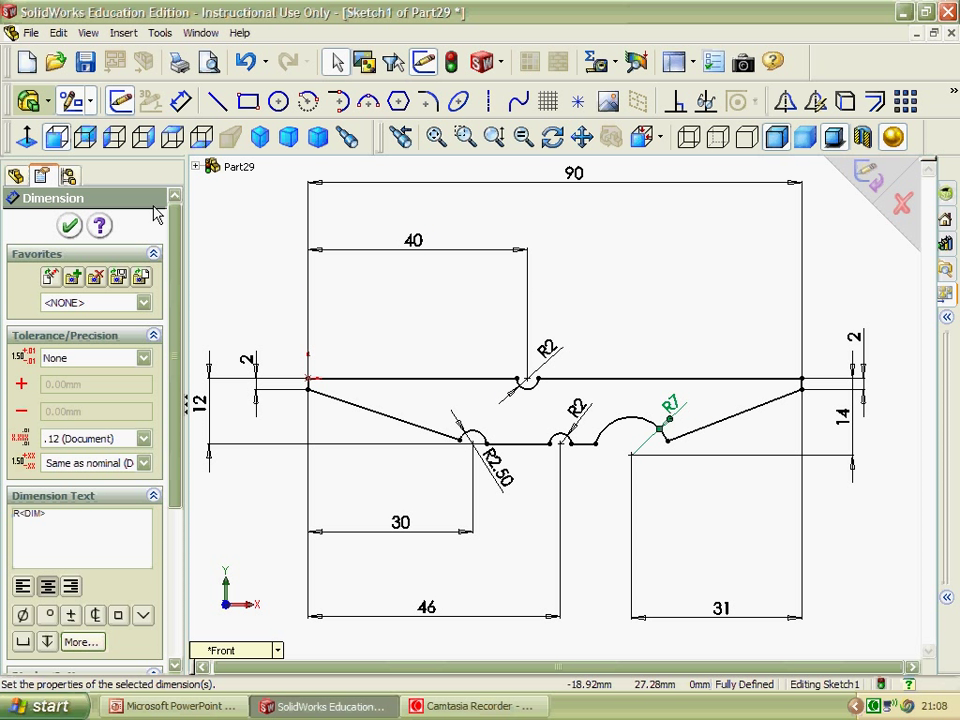
# - Extrude the sketch 12 mm into a solid, flipping the extrusion direction
pyautogui.click(28, 103)
pyautogui.click(118, 102)
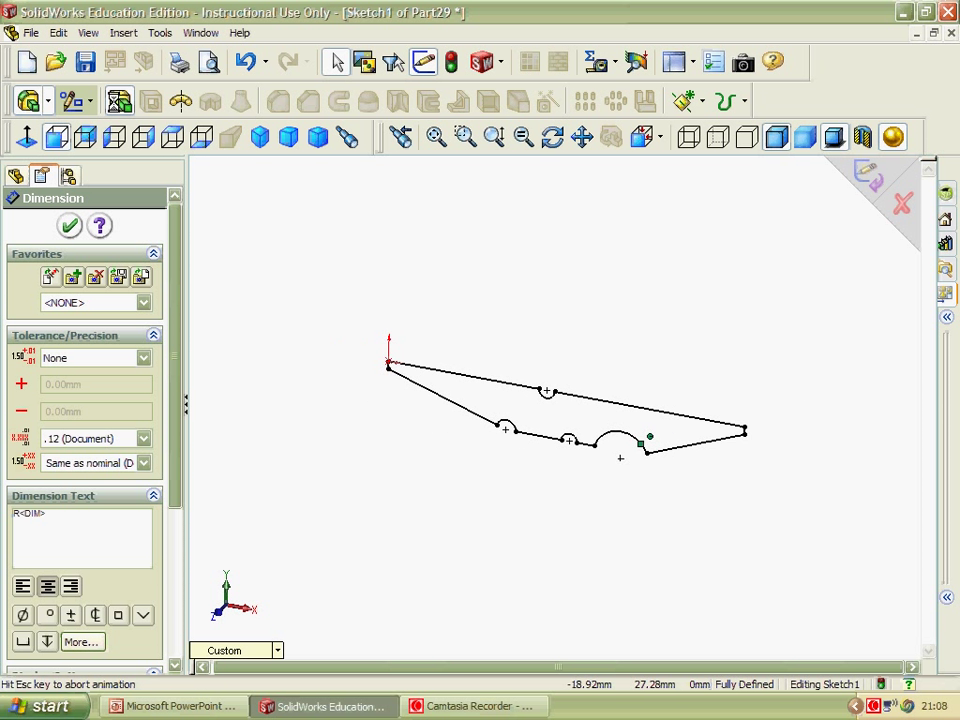
pyautogui.click(24, 333)
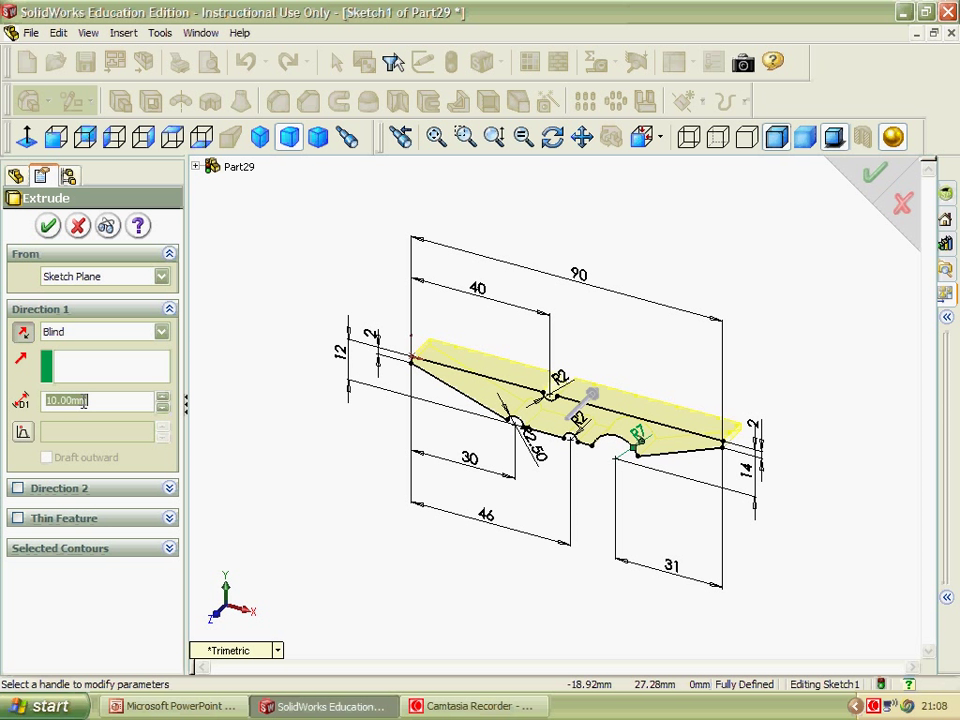
pyautogui.click(48, 226)
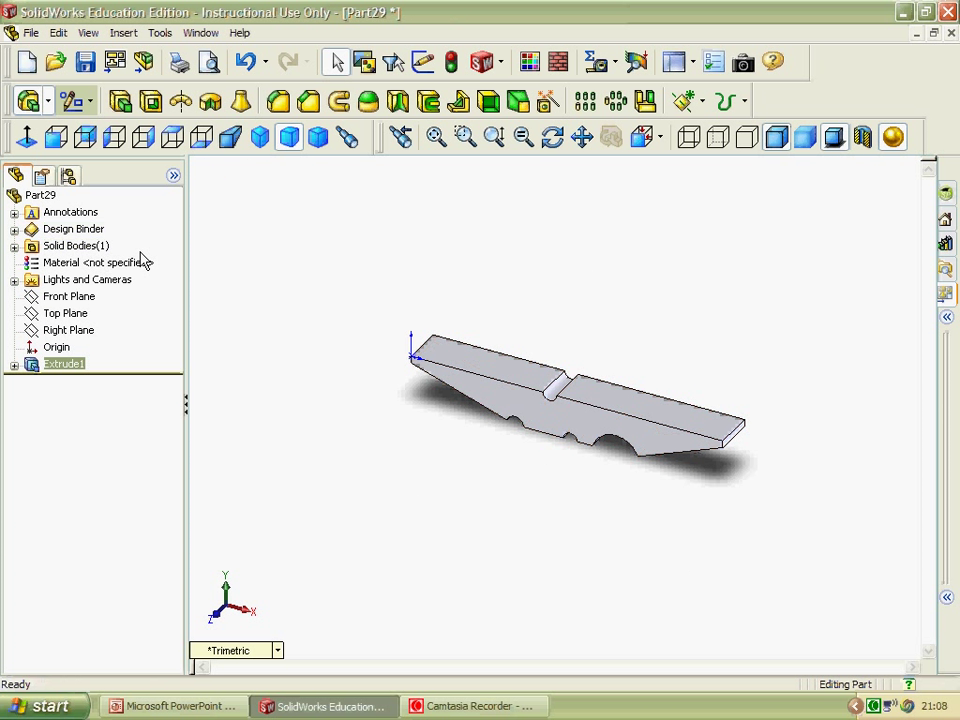
# - Show the part in isometric view and hide the origin marker
pyautogui.click(259, 140)
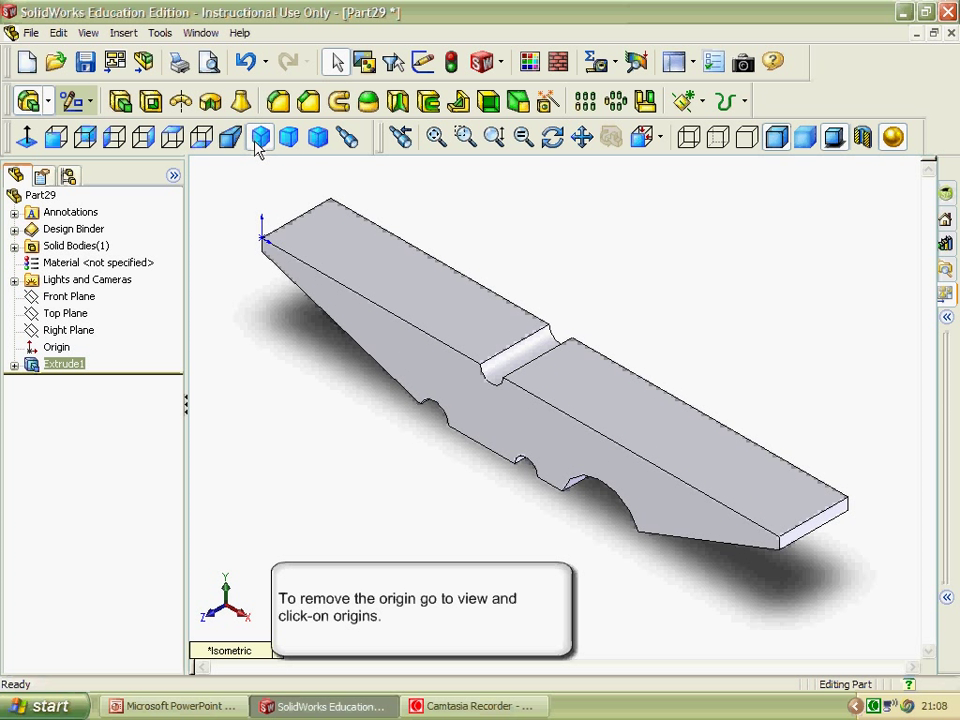
pyautogui.click(88, 33)
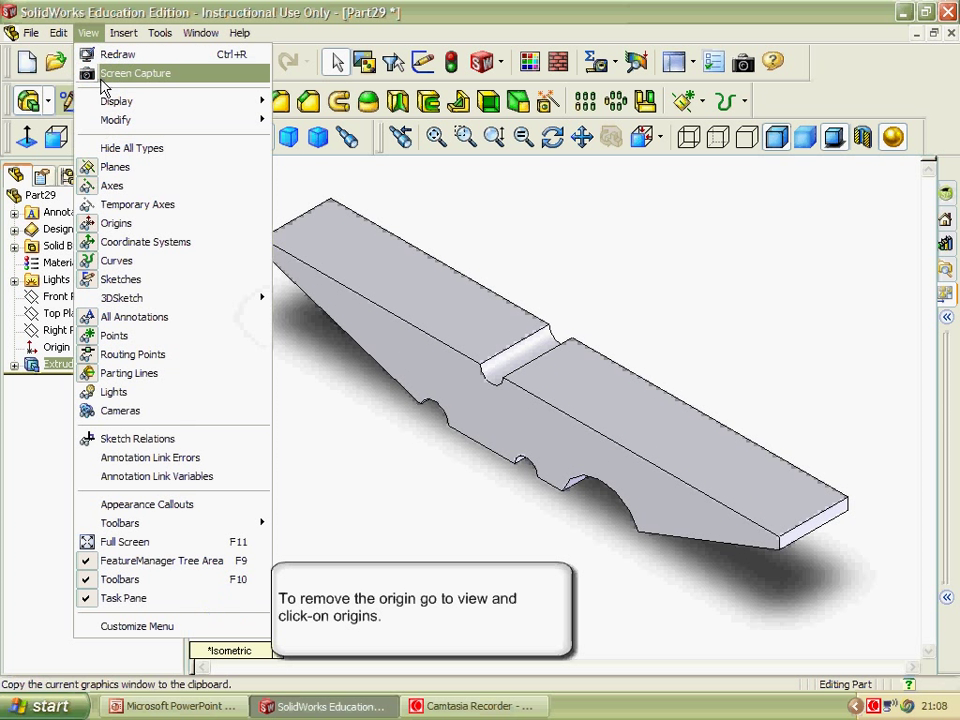
pyautogui.click(125, 228)
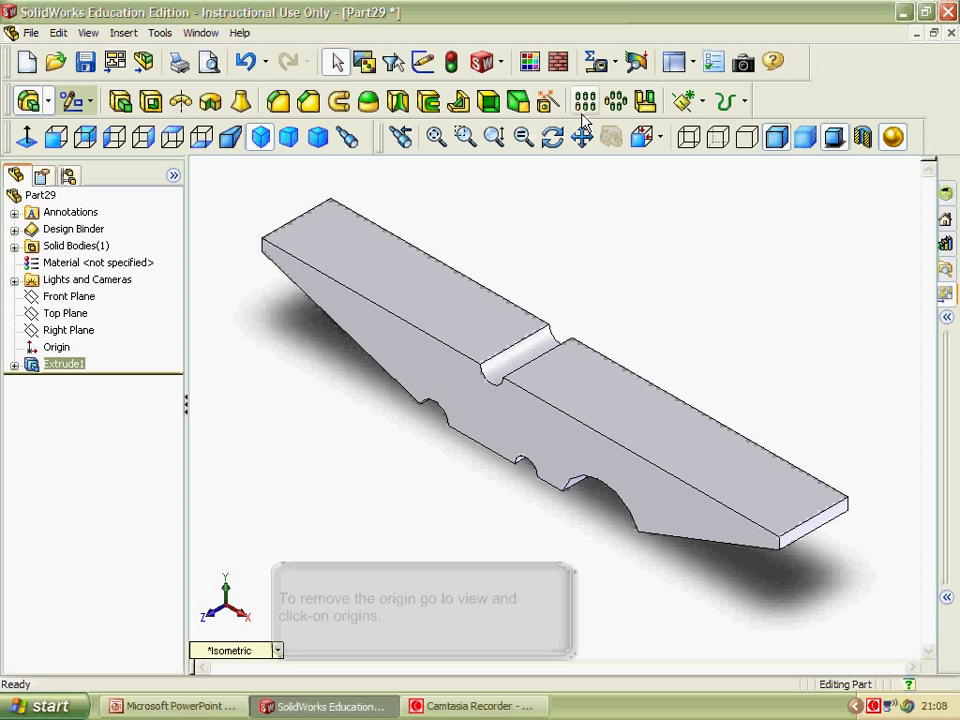
# - Set shaded and wireframe image quality to High, then start a fillet on a top edge
pyautogui.click(712, 64)
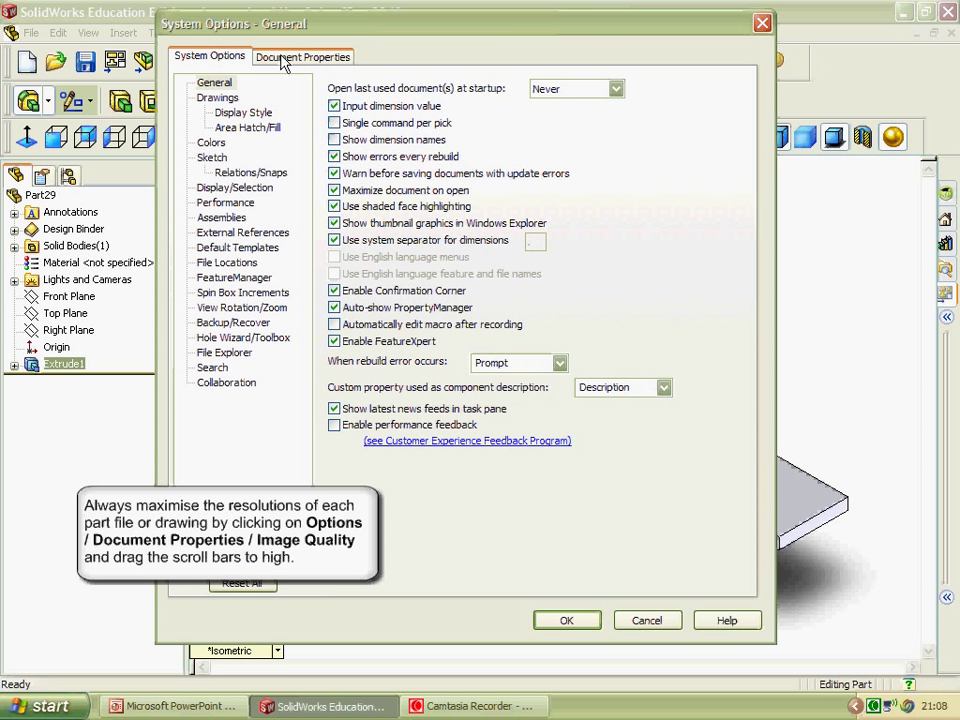
pyautogui.click(283, 60)
pyautogui.click(253, 263)
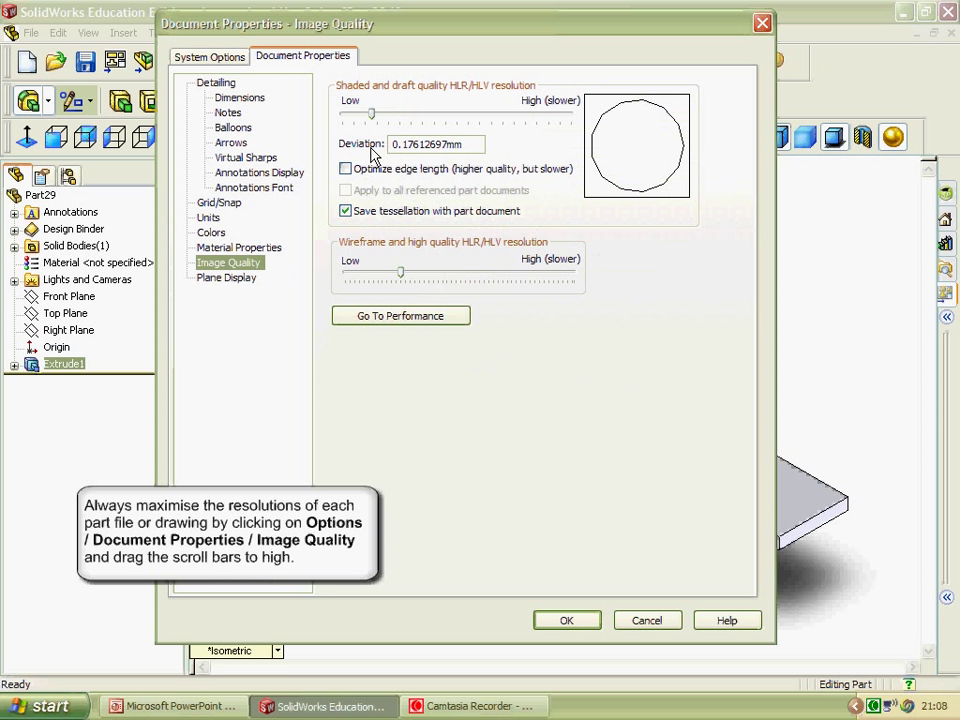
pyautogui.moveTo(371, 116); pyautogui.dragTo(536, 145)
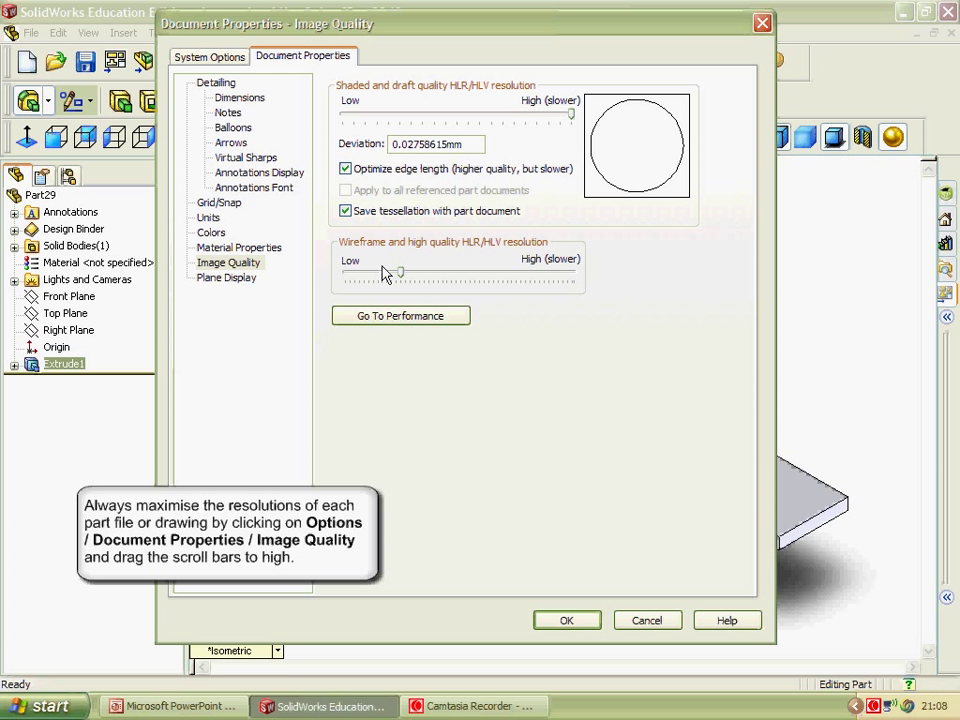
pyautogui.moveTo(403, 282); pyautogui.dragTo(584, 302)
pyautogui.click(567, 624)
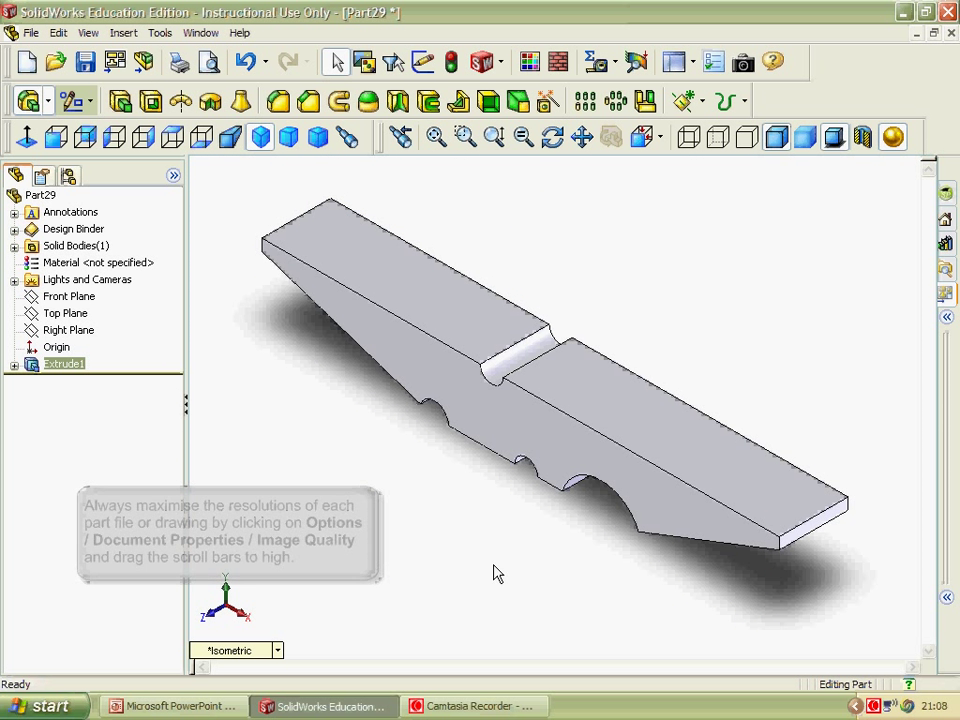
pyautogui.click(279, 101)
pyautogui.click(302, 222)
pyautogui.write('.5')
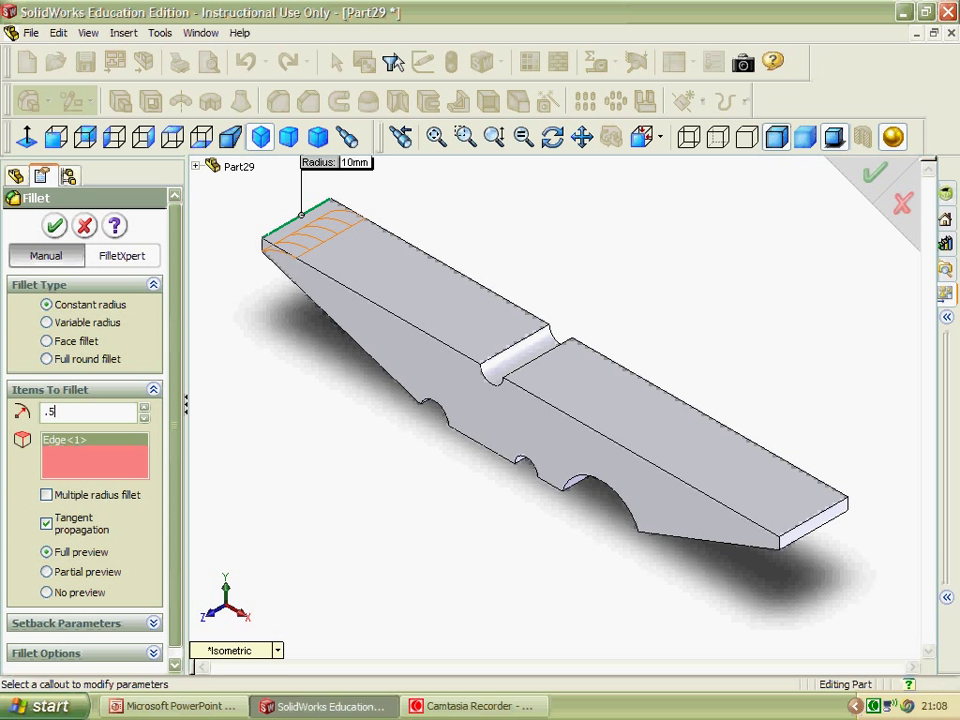
# - Set the fillet radius to 0.5 mm and add the top-face, neck and long edges
pyautogui.press('Return')
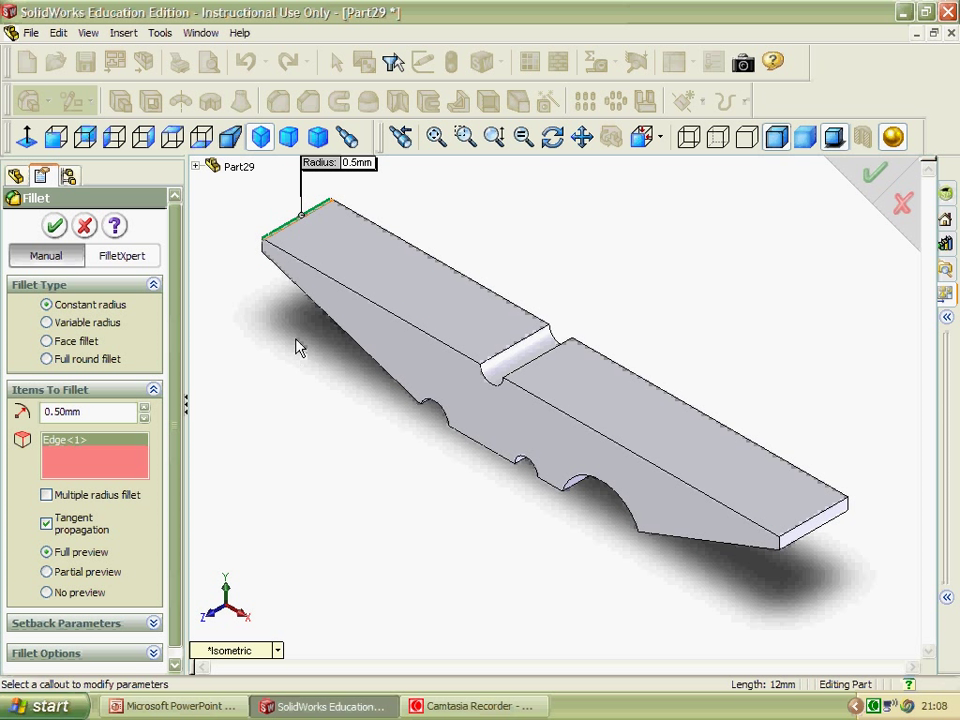
pyautogui.click(322, 274)
pyautogui.click(388, 234)
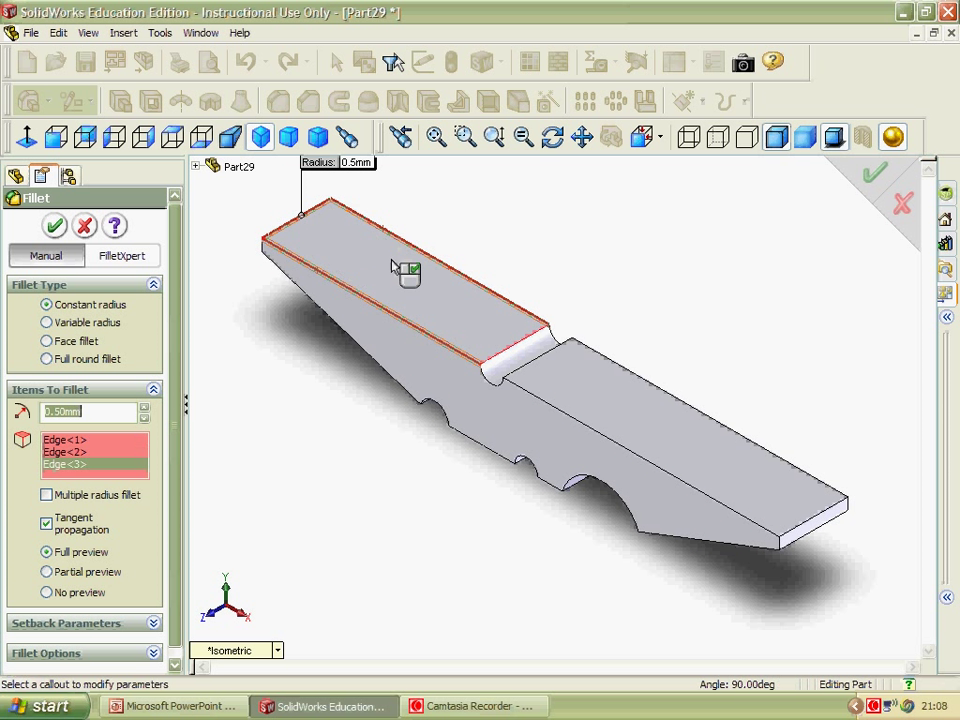
pyautogui.click(512, 383)
pyautogui.click(500, 390)
pyautogui.click(560, 340)
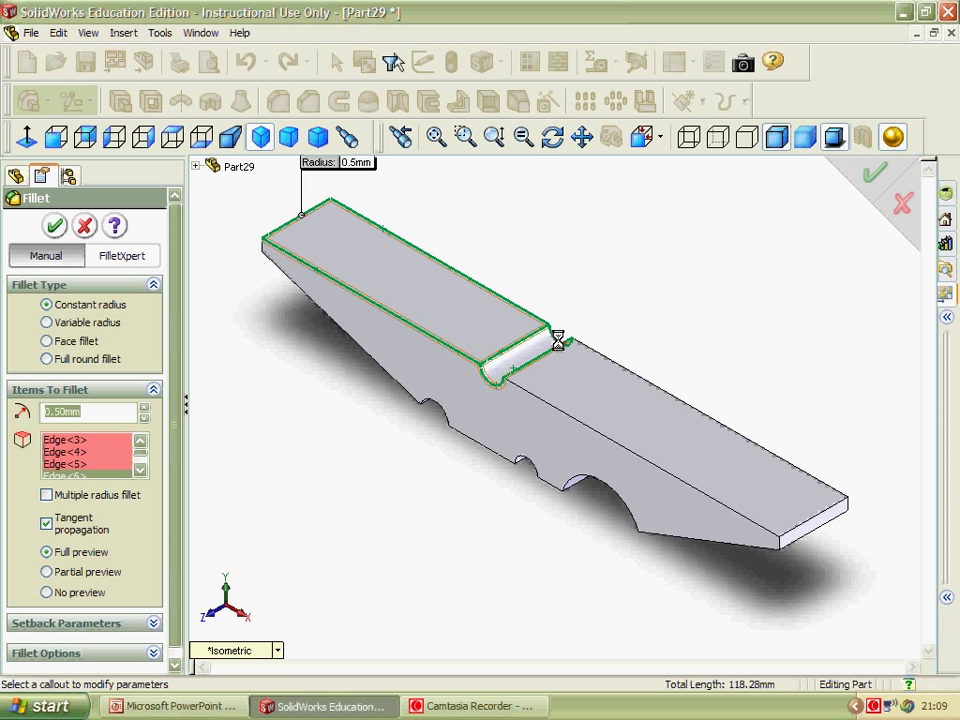
pyautogui.click(592, 353)
pyautogui.click(590, 354)
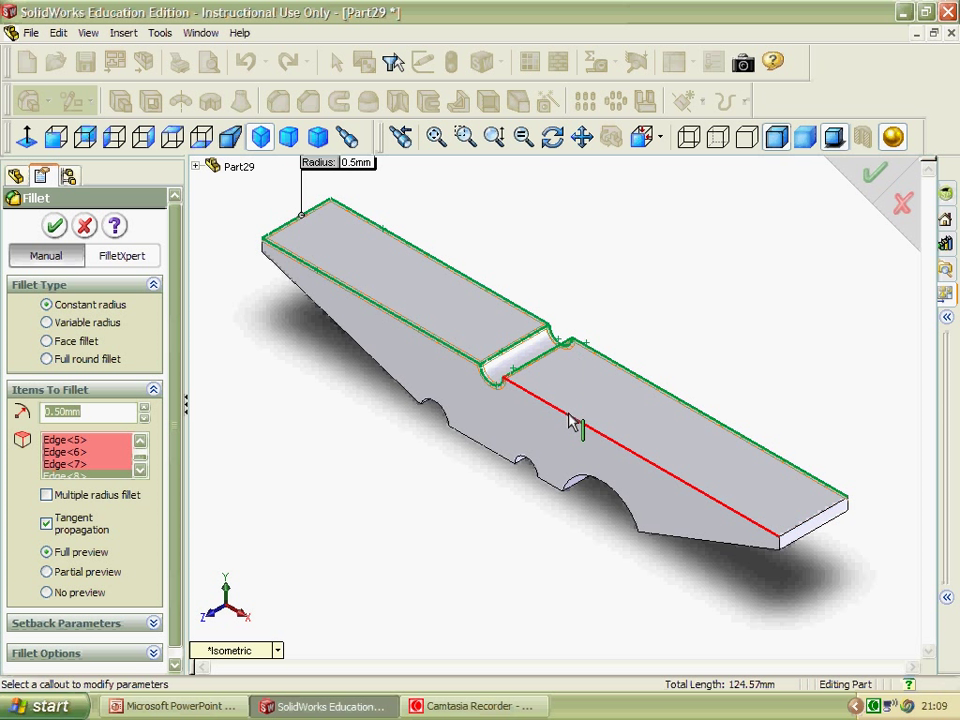
pyautogui.click(574, 420)
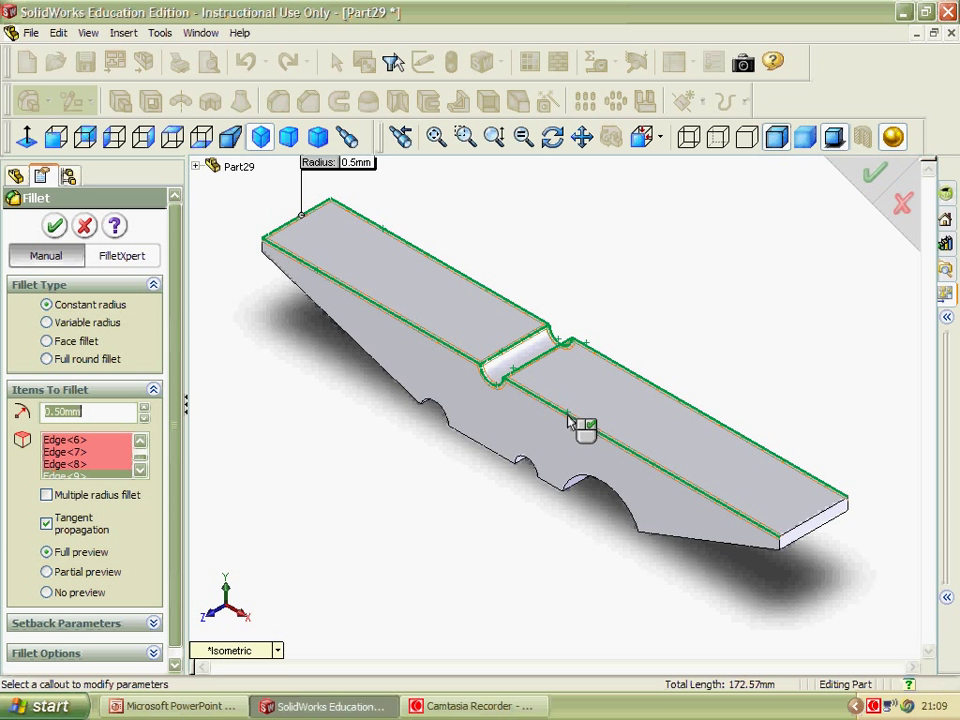
# - Add the right top, lower, curved, notch and lower-left edges to the fillet
pyautogui.click(788, 532)
pyautogui.click(794, 546)
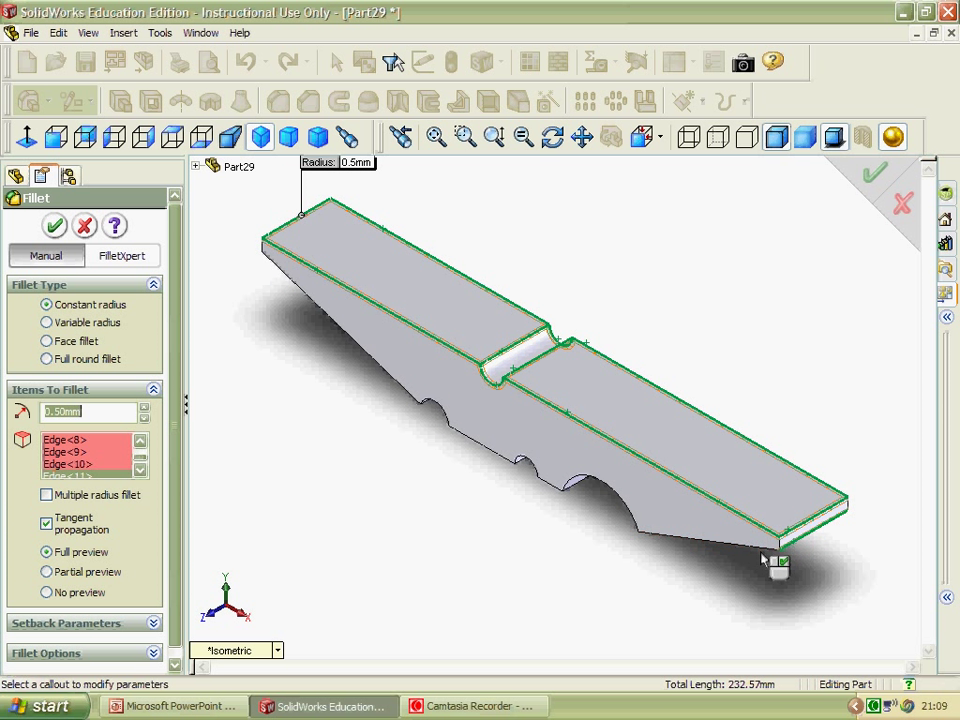
pyautogui.click(645, 541)
pyautogui.click(628, 515)
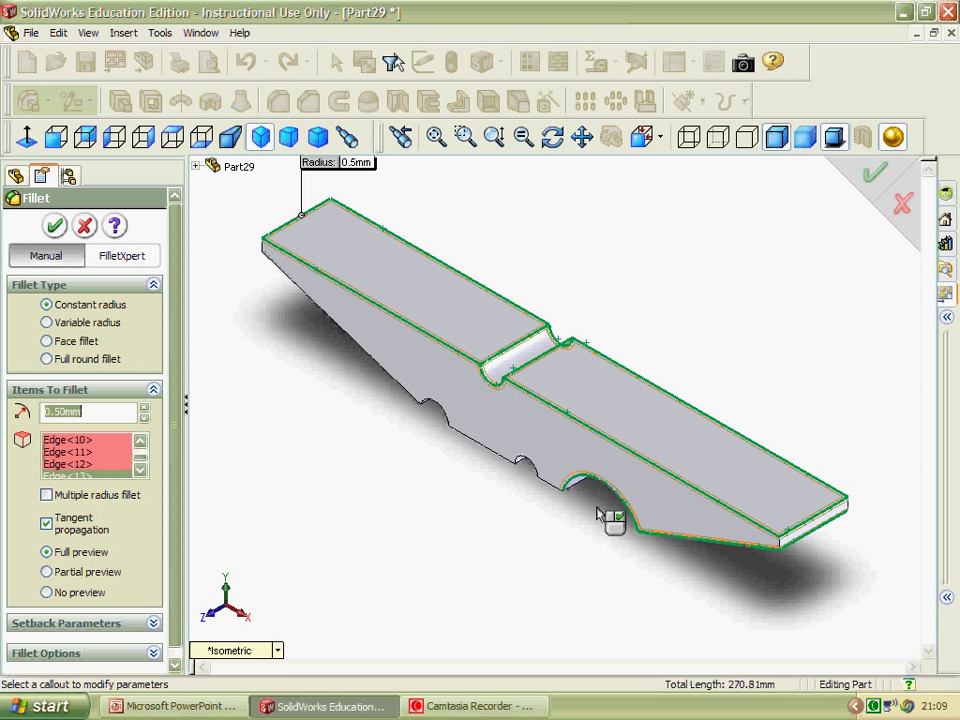
pyautogui.click(529, 466)
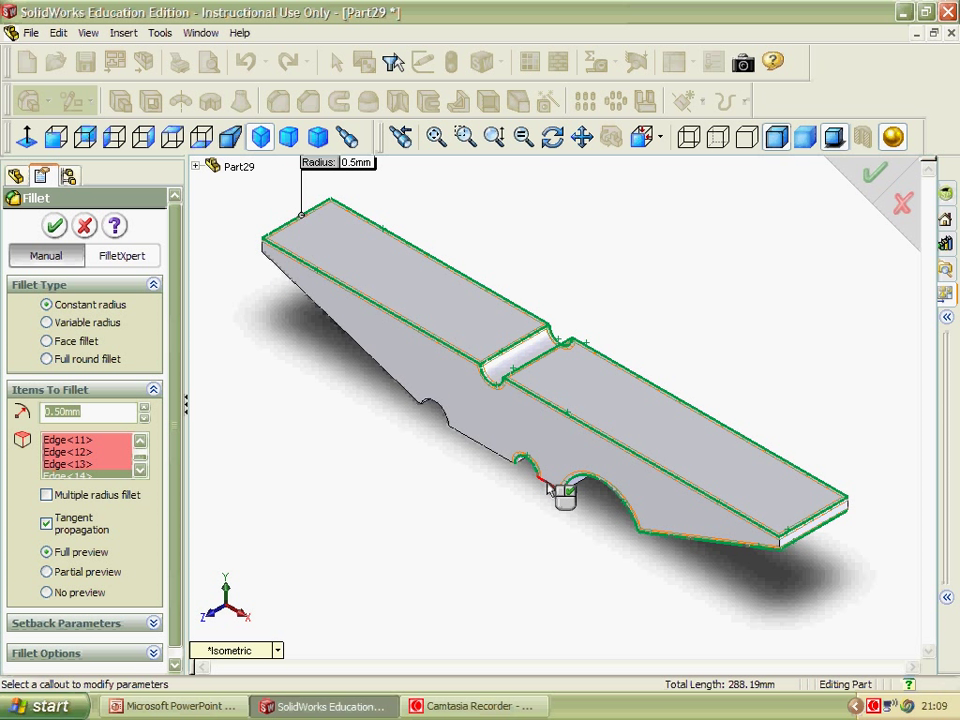
pyautogui.click(536, 483)
pyautogui.click(496, 462)
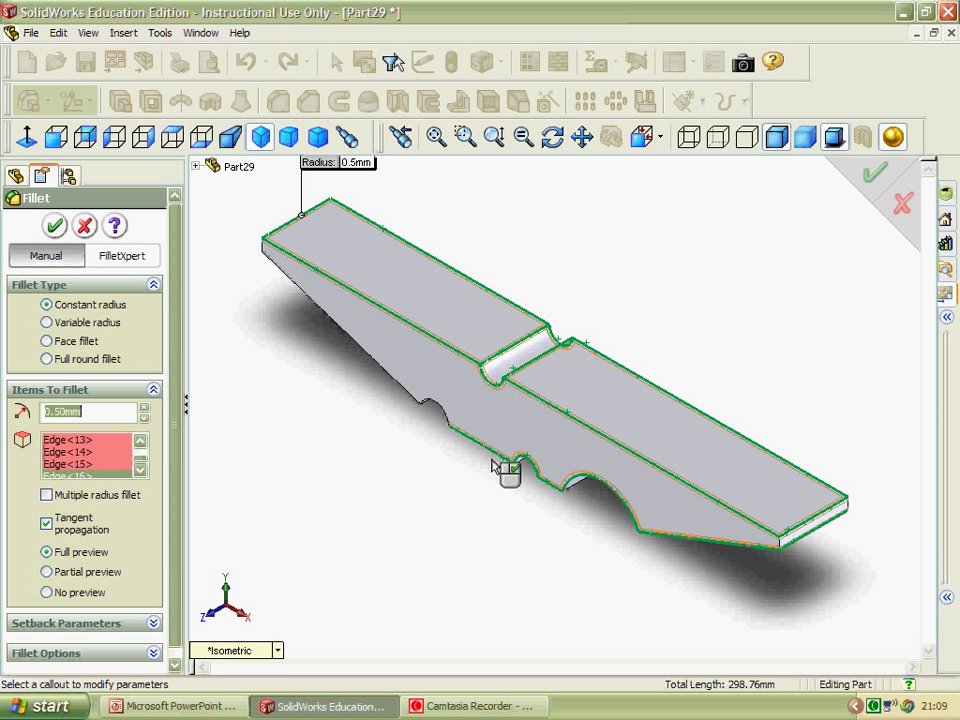
pyautogui.click(438, 412)
pyautogui.click(424, 401)
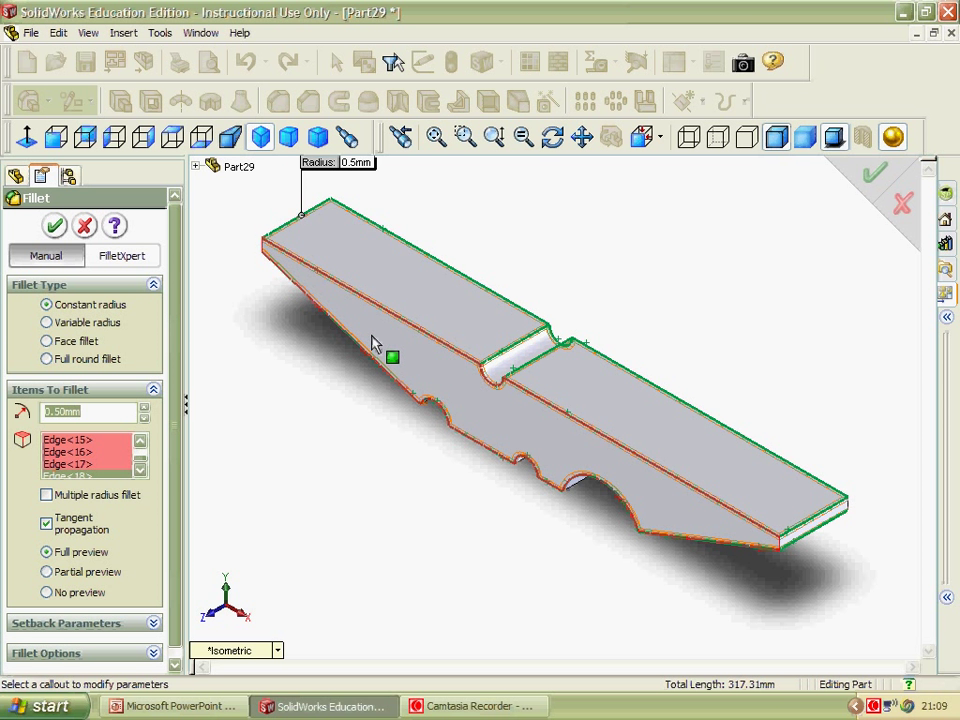
# - Orbit to the underside and add its edges near the neck and notch to the fillet
pyautogui.press('Up')
pyautogui.press('Up')
pyautogui.press('Up')
pyautogui.press('Up')
pyautogui.press('Up')
pyautogui.press('Up')
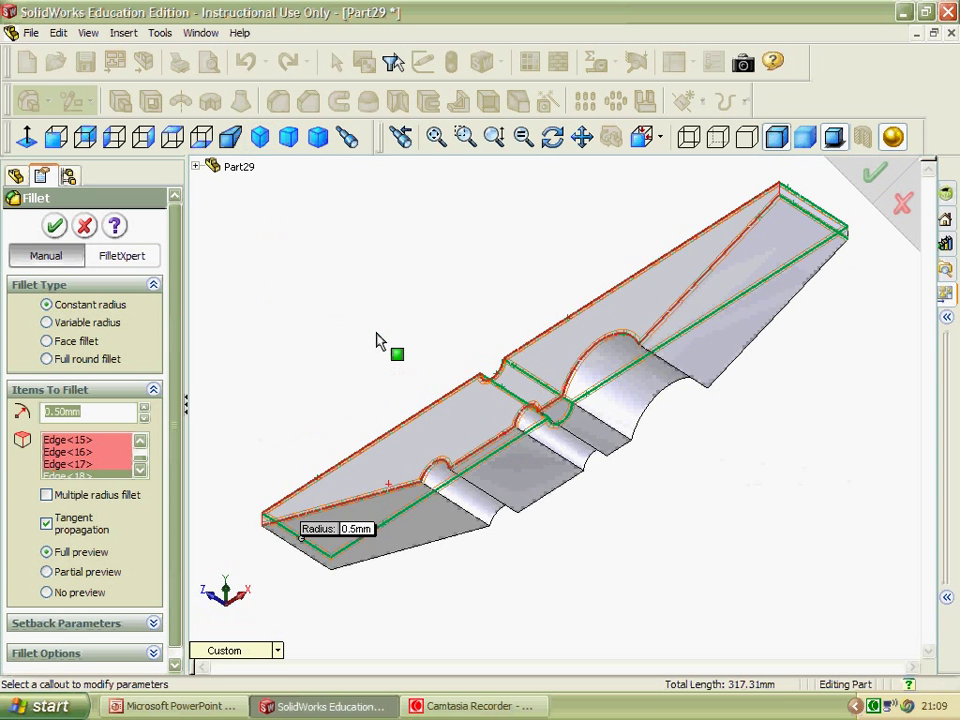
pyautogui.press('Up')
pyautogui.press('Up')
pyautogui.press('Up')
pyautogui.press('Up')
pyautogui.press('Up')
pyautogui.press('Up')
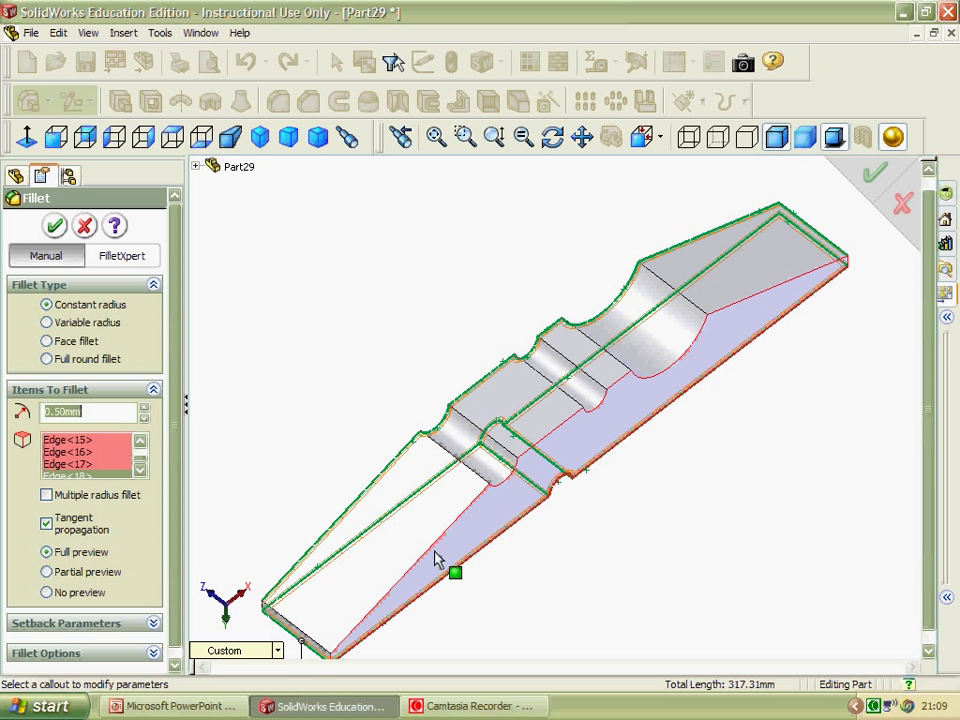
pyautogui.click(433, 548)
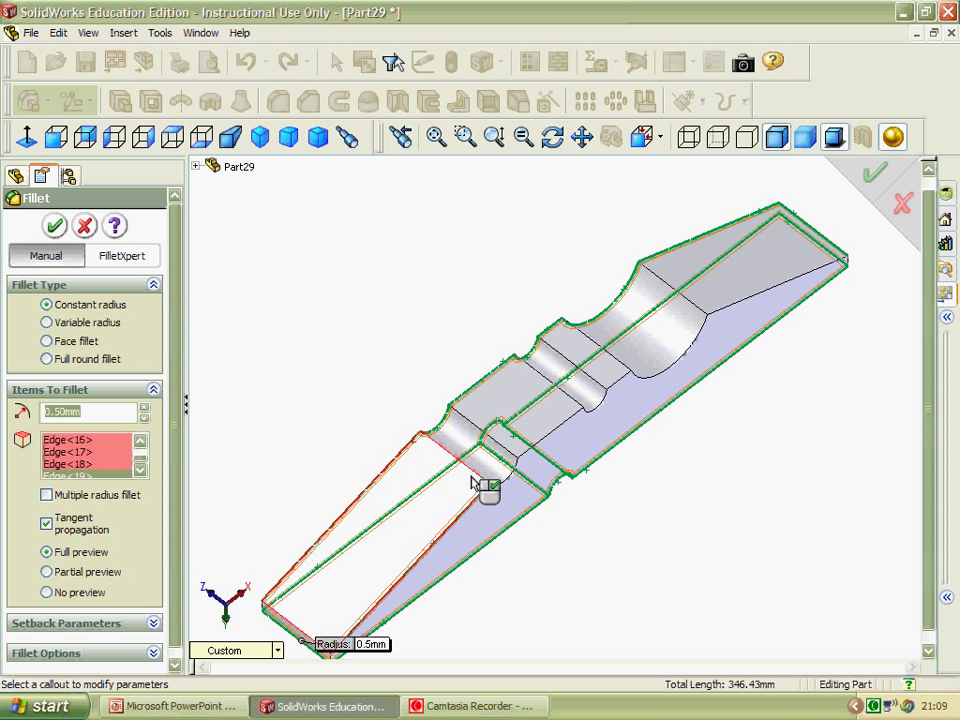
pyautogui.click(482, 487)
pyautogui.click(505, 487)
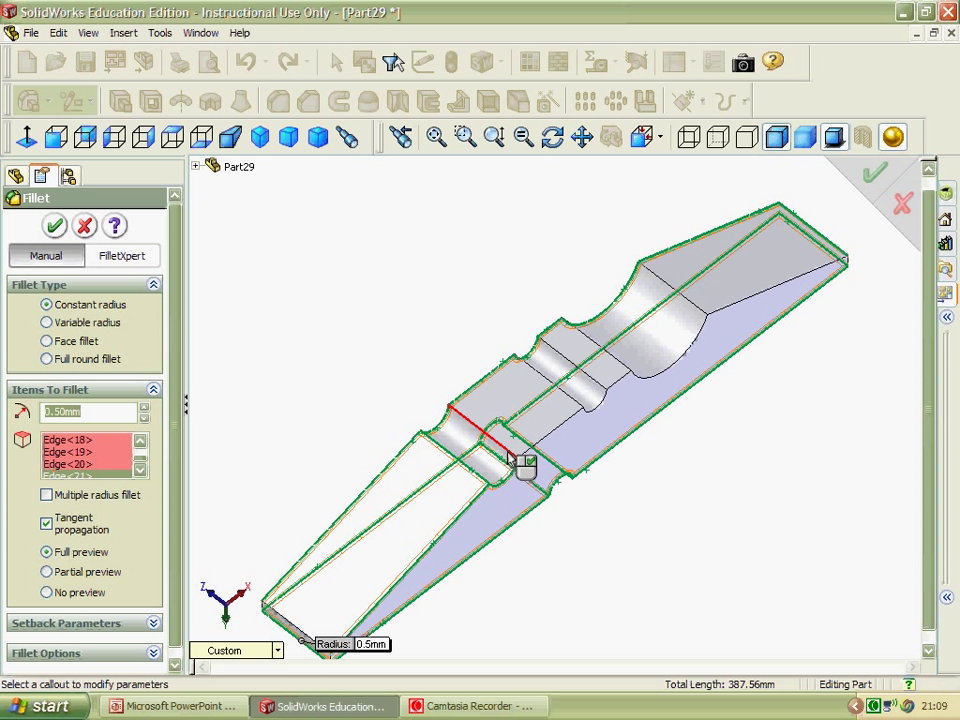
pyautogui.click(524, 457)
pyautogui.click(556, 434)
pyautogui.click(579, 396)
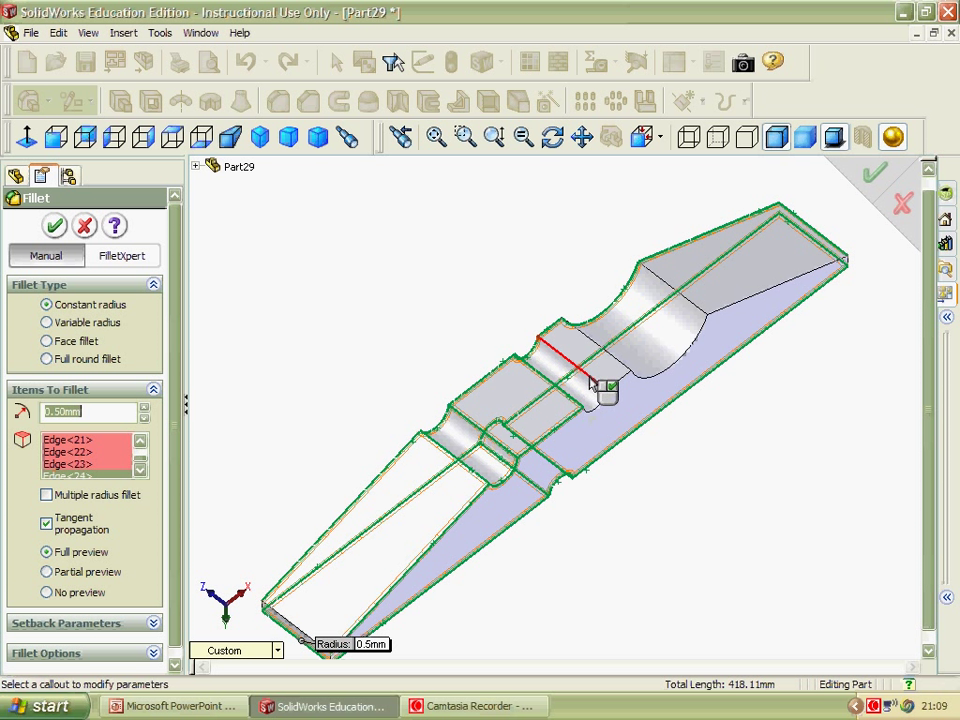
pyautogui.click(594, 386)
# - Add the remaining underside, curved cutout and long edges, then apply the fillet
pyautogui.click(604, 410)
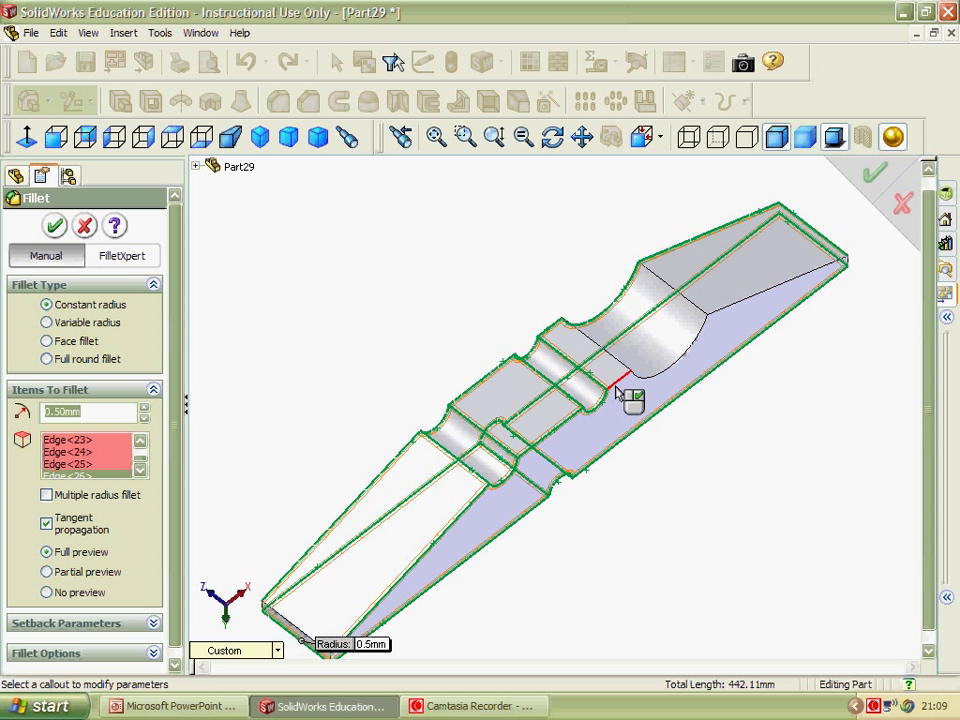
pyautogui.click(628, 390)
pyautogui.click(619, 364)
pyautogui.click(646, 372)
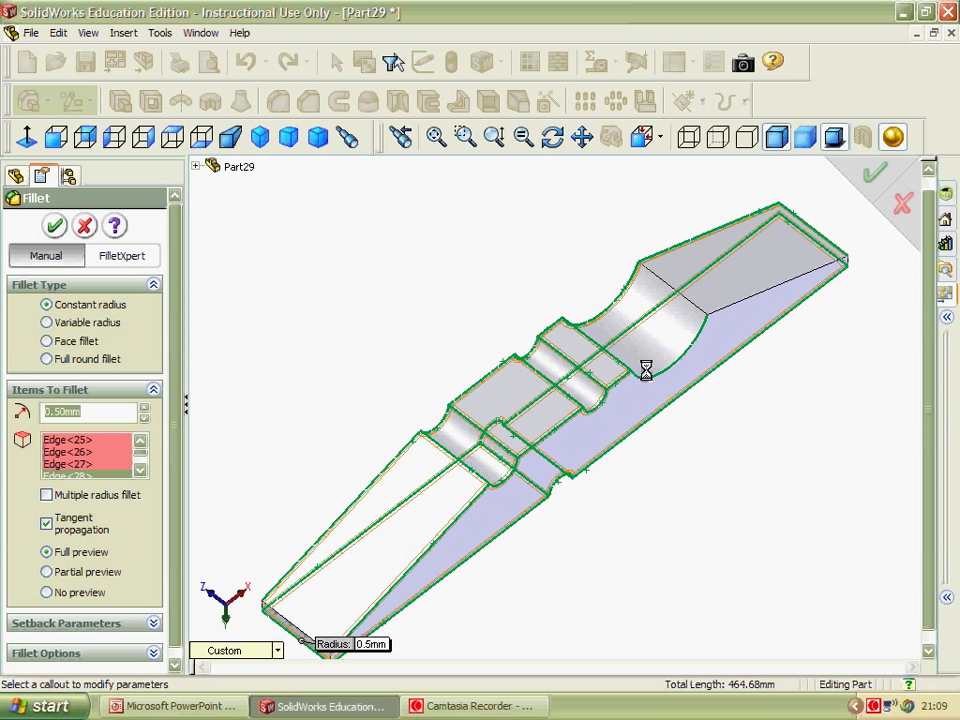
pyautogui.click(695, 312)
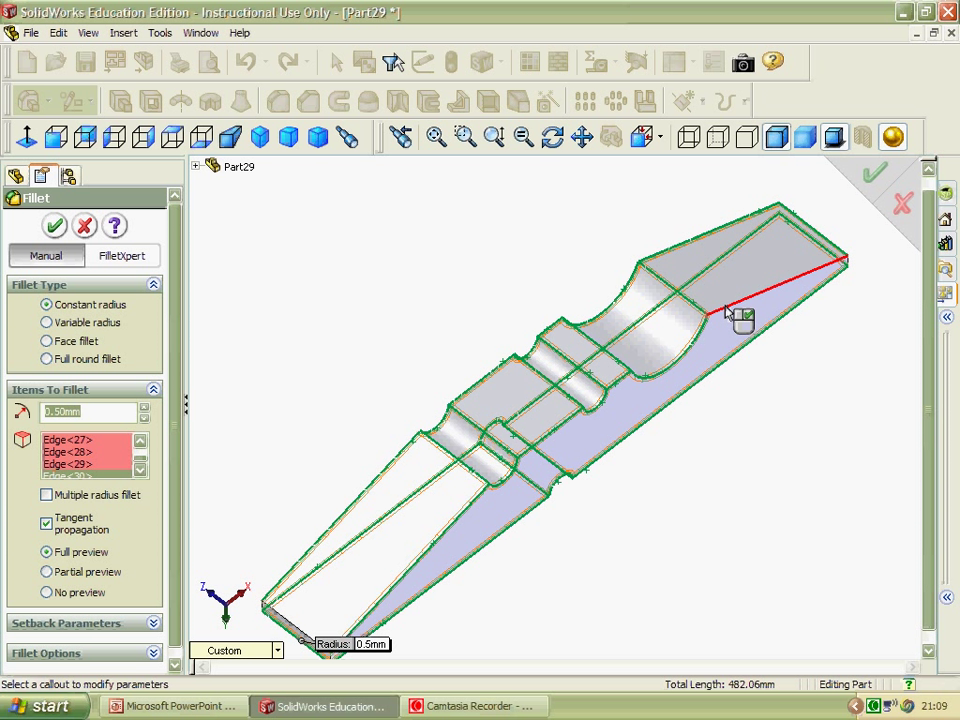
pyautogui.click(740, 321)
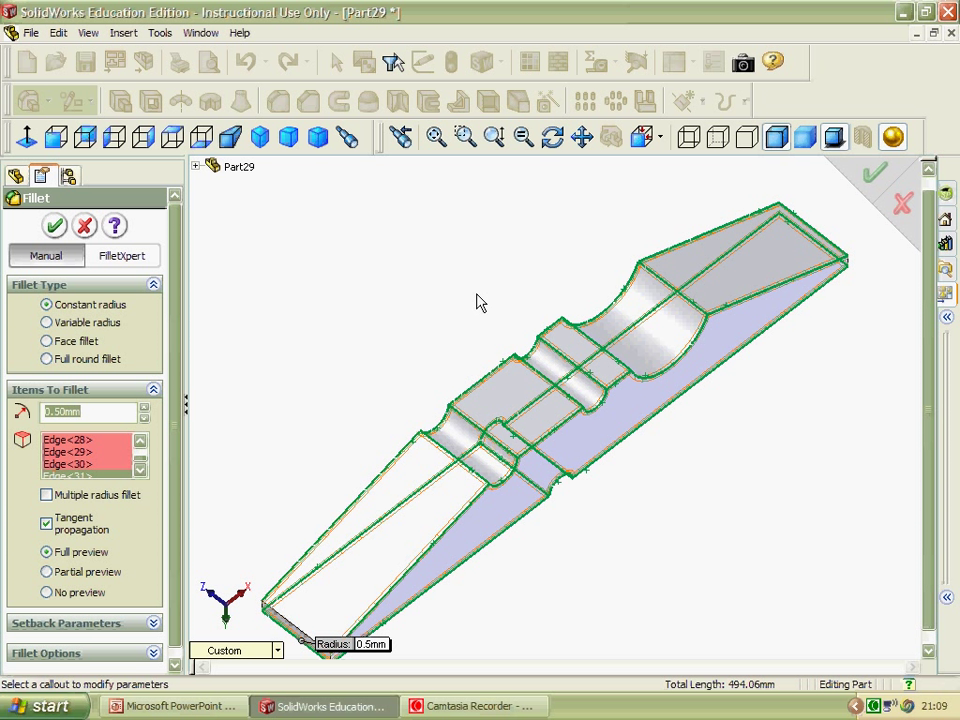
pyautogui.click(54, 226)
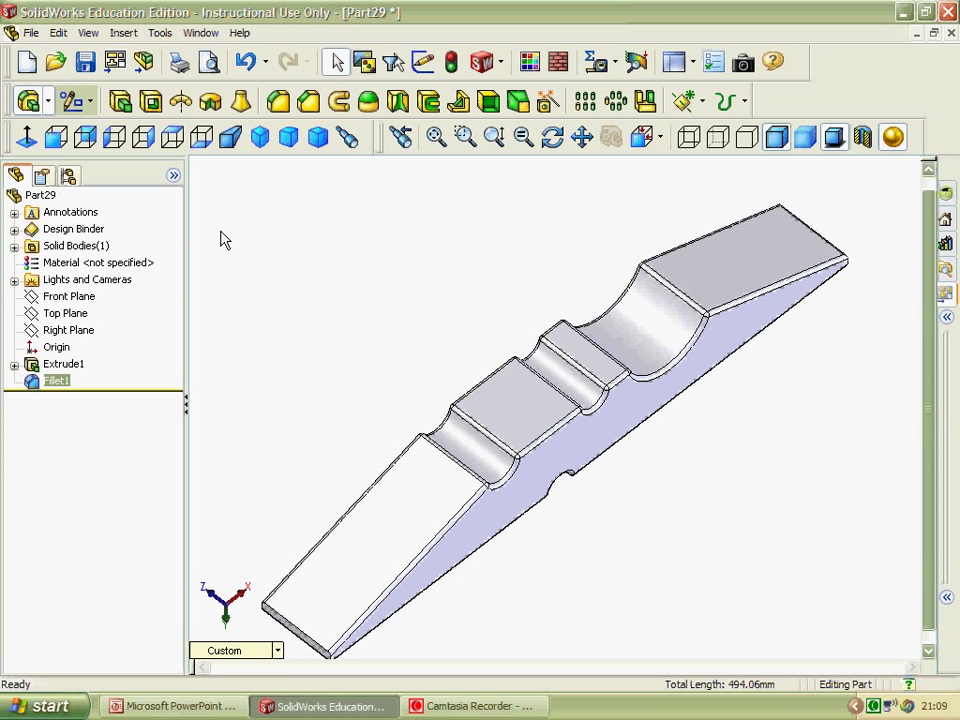
# - Zoom in on the thin front end, edit Fillet1 and add a missed edge
pyautogui.click(465, 136)
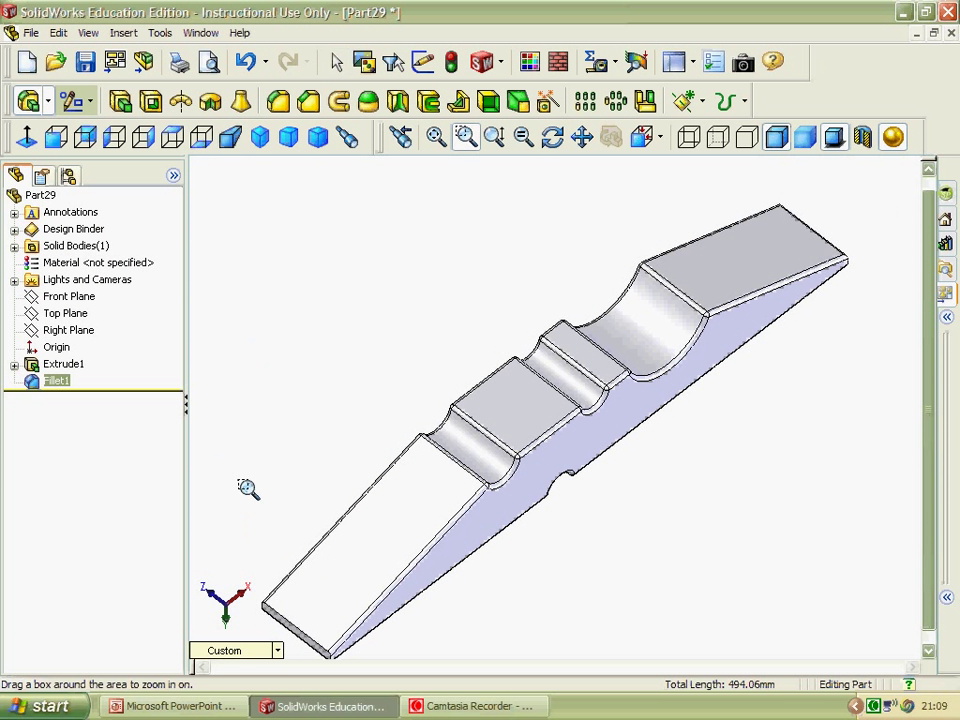
pyautogui.moveTo(248, 489); pyautogui.dragTo(460, 650)
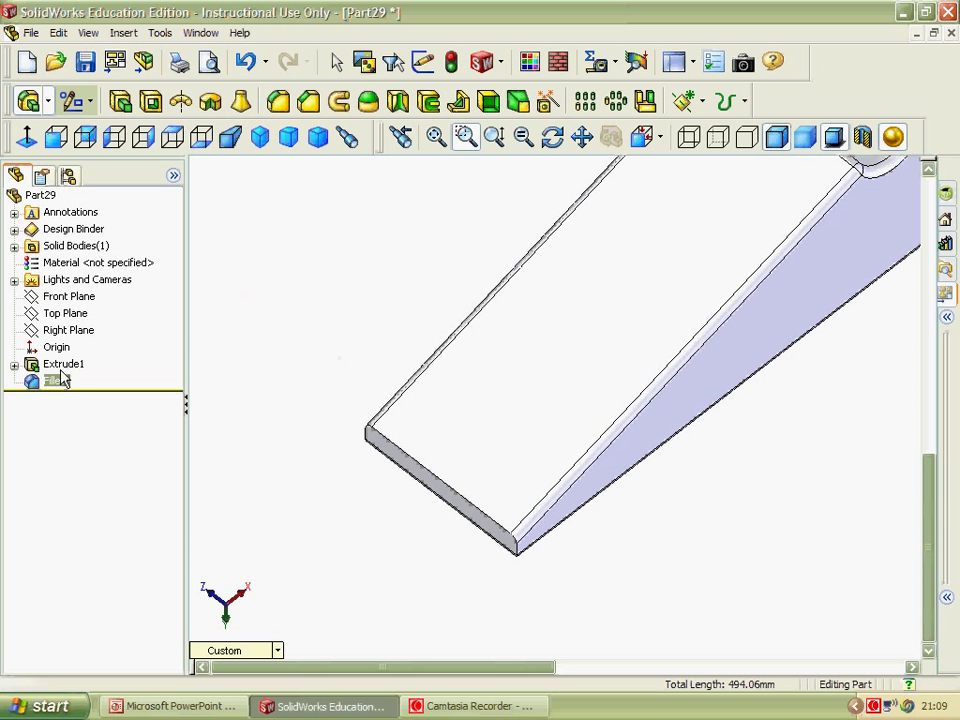
pyautogui.click(35, 386)
pyautogui.rightClick(35, 386)
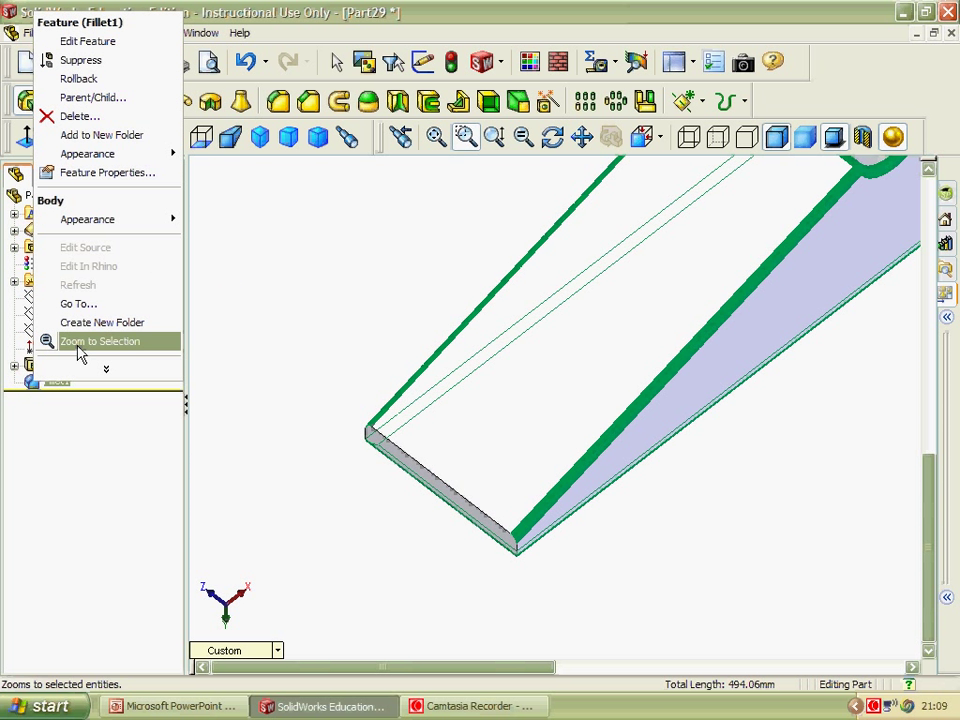
pyautogui.click(128, 45)
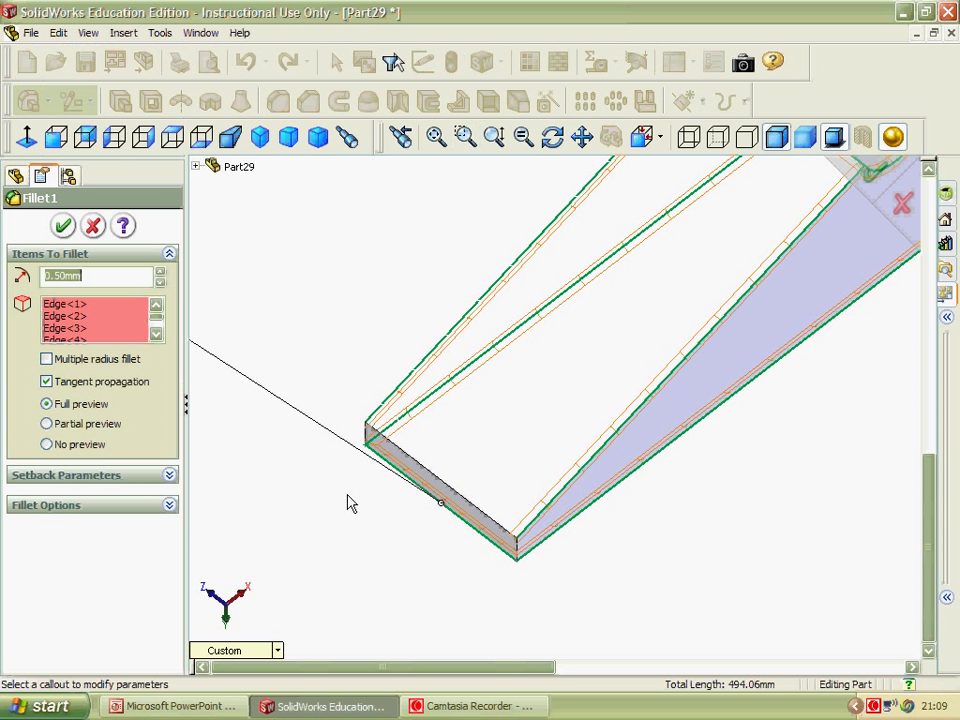
pyautogui.click(440, 502)
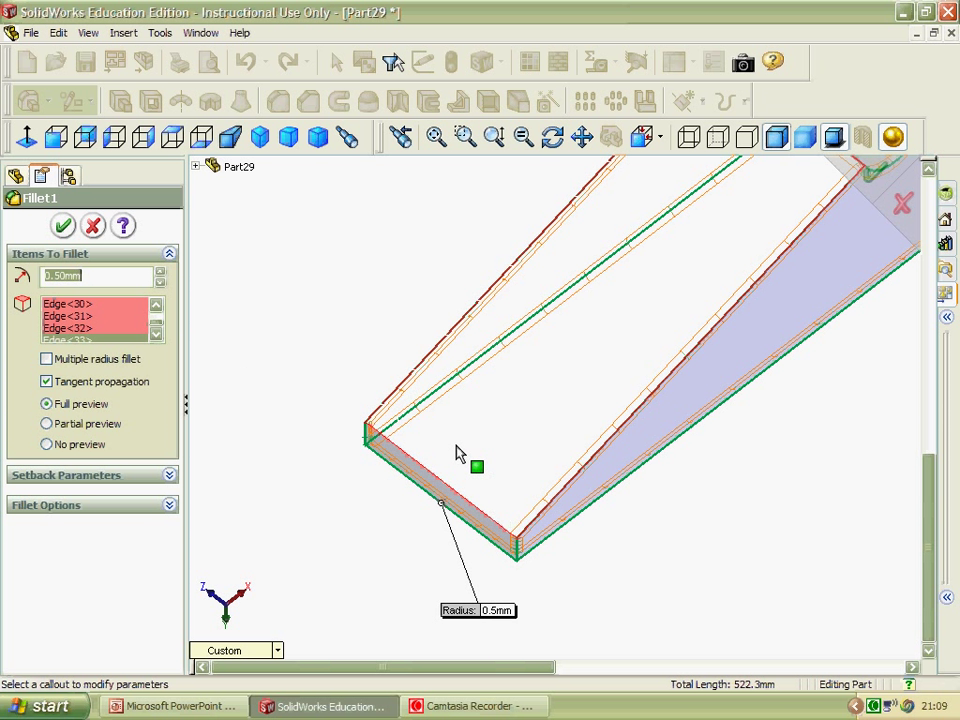
# - Zoom to the tip, add its two corner edges to Fillet1 and apply
pyautogui.press('f')
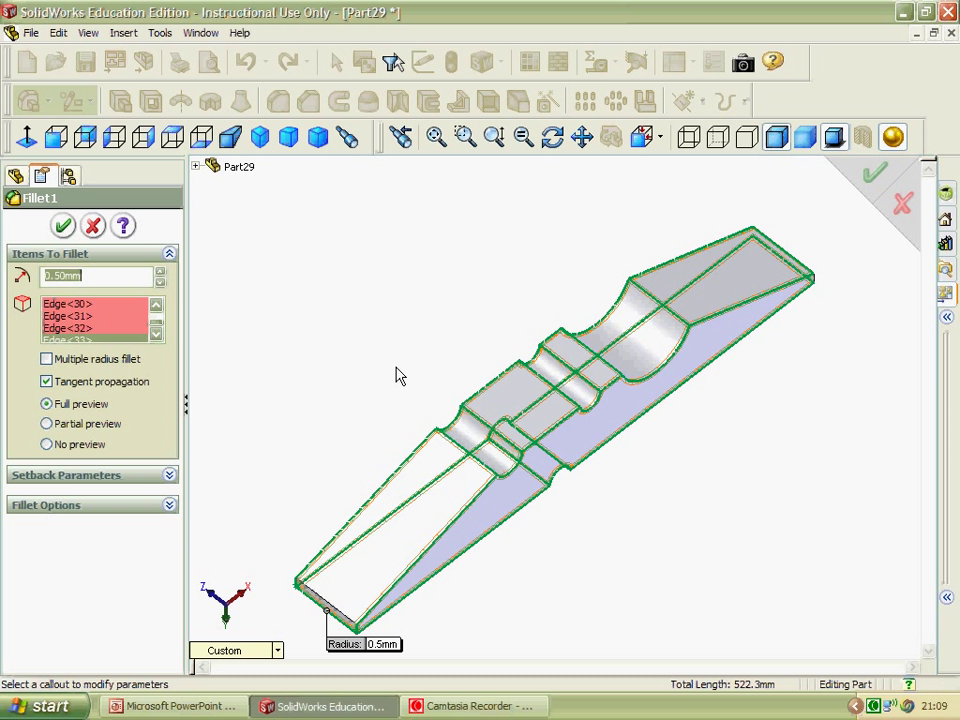
pyautogui.hotkey('ctrl', 'shift', 'a')
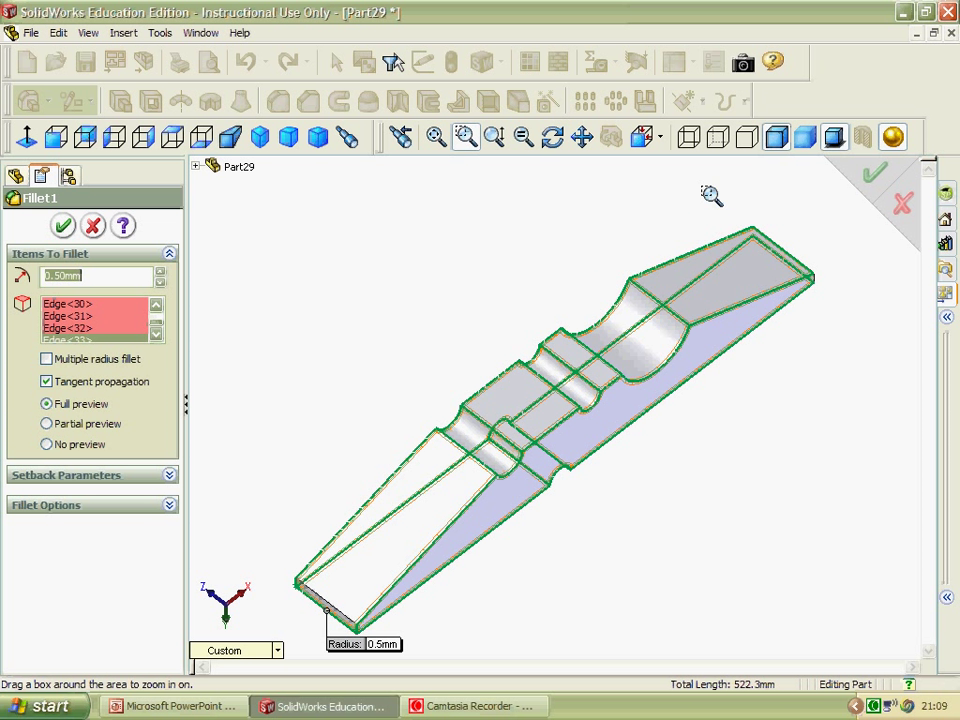
pyautogui.moveTo(703, 186); pyautogui.dragTo(845, 343)
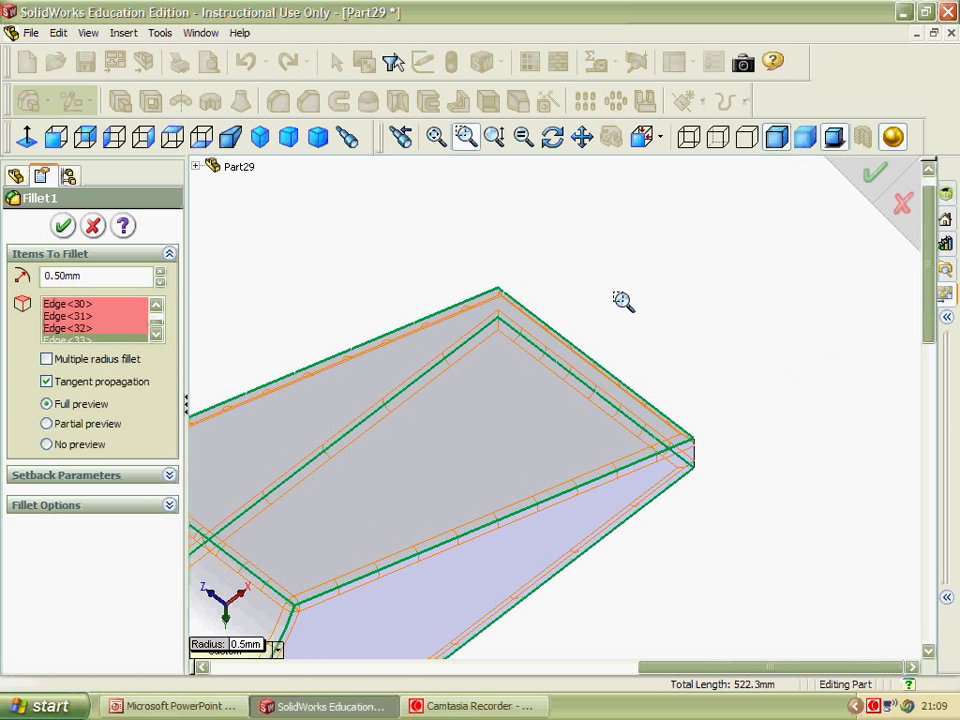
pyautogui.press('Escape')
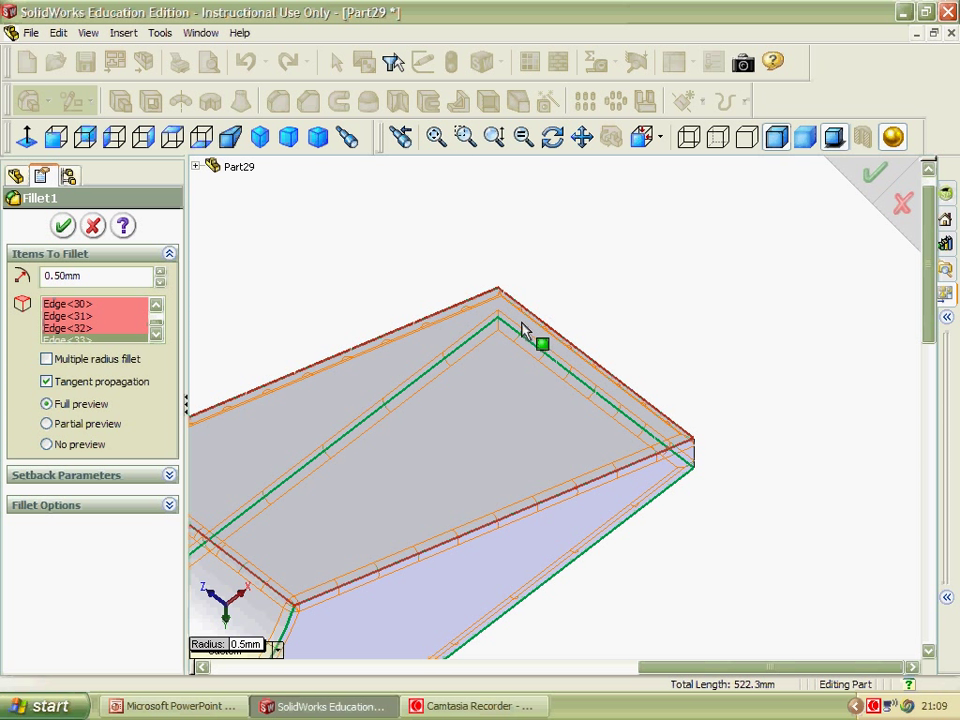
pyautogui.click(499, 308)
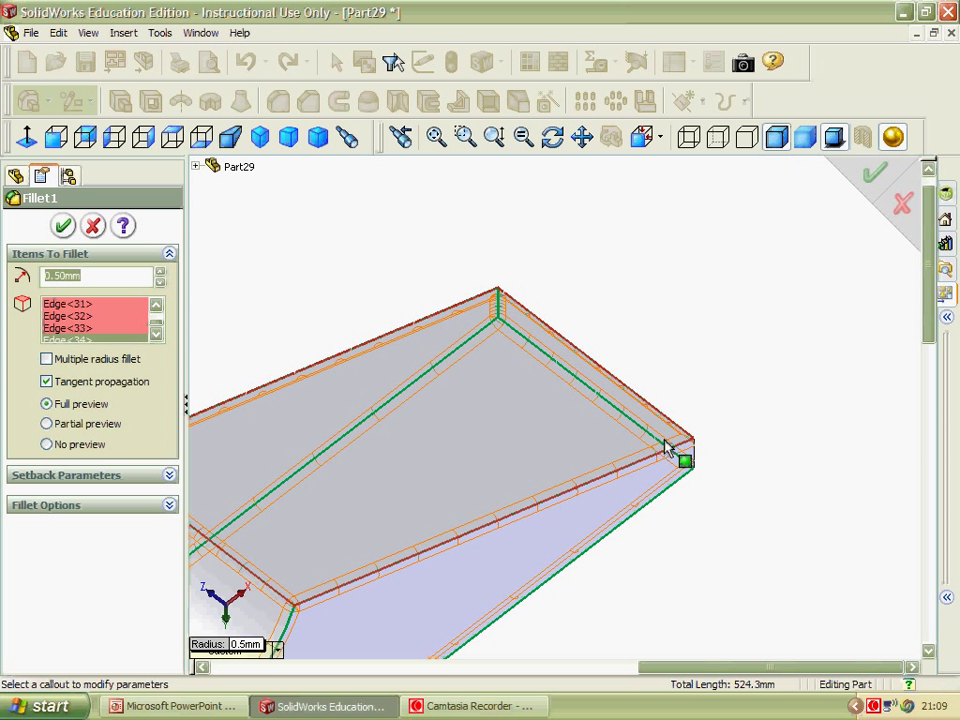
pyautogui.click(693, 452)
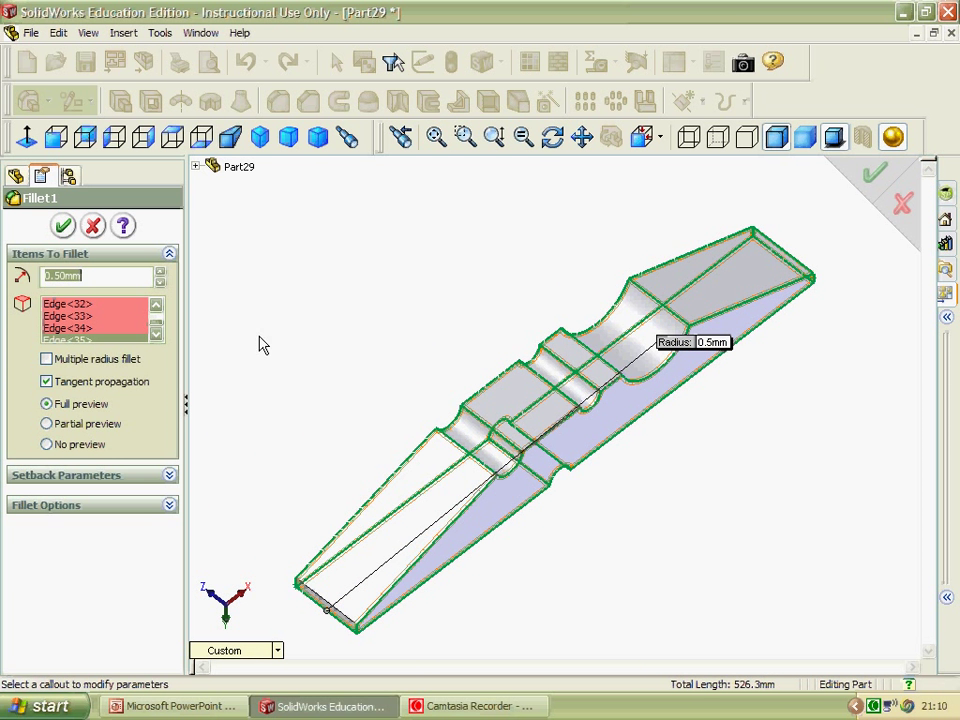
pyautogui.click(62, 225)
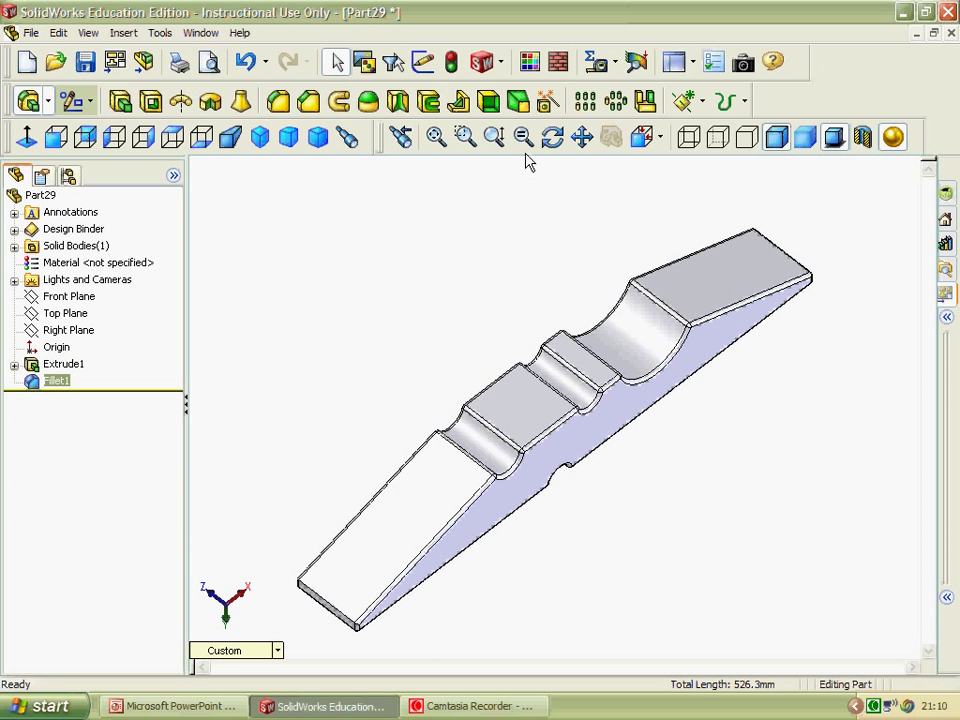
pyautogui.click(552, 137)
pyautogui.moveTo(666, 414)
pyautogui.mouseDown()
pyautogui.moveTo(341, 223)
pyautogui.moveTo(306, 399)
pyautogui.moveTo(381, 456)
pyautogui.moveTo(413, 424)
pyautogui.moveTo(419, 461)
pyautogui.mouseUp()
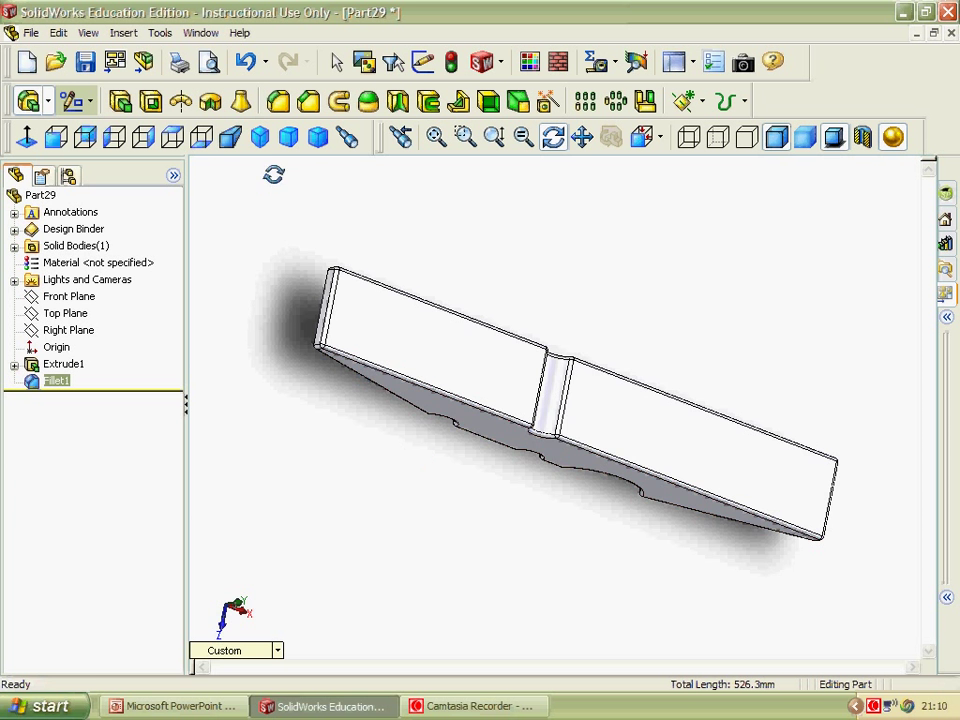
pyautogui.click(260, 137)
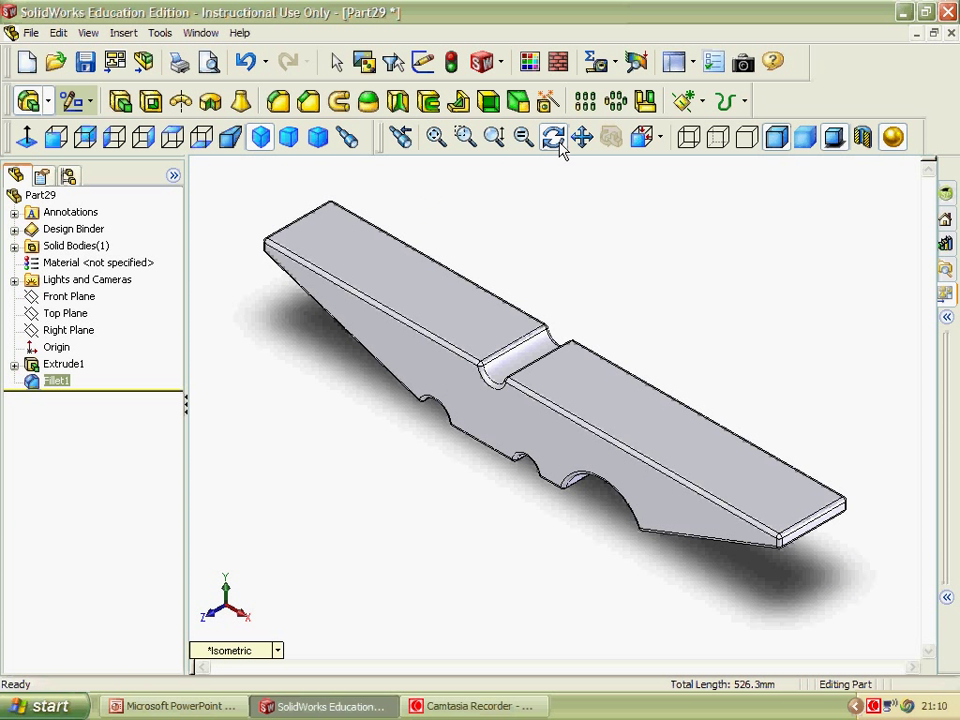
pyautogui.click(557, 141)
pyautogui.click(552, 137)
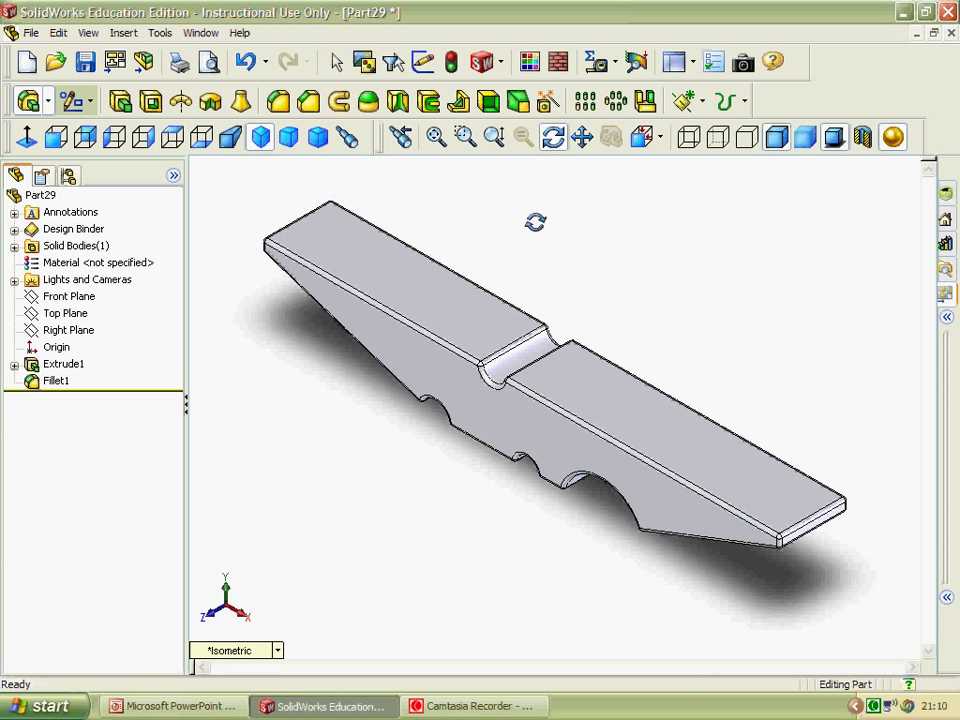
pyautogui.moveTo(536, 221)
pyautogui.mouseDown()
pyautogui.moveTo(444, 334)
pyautogui.moveTo(330, 296)
pyautogui.moveTo(319, 201)
pyautogui.mouseUp()
pyautogui.click(231, 138)
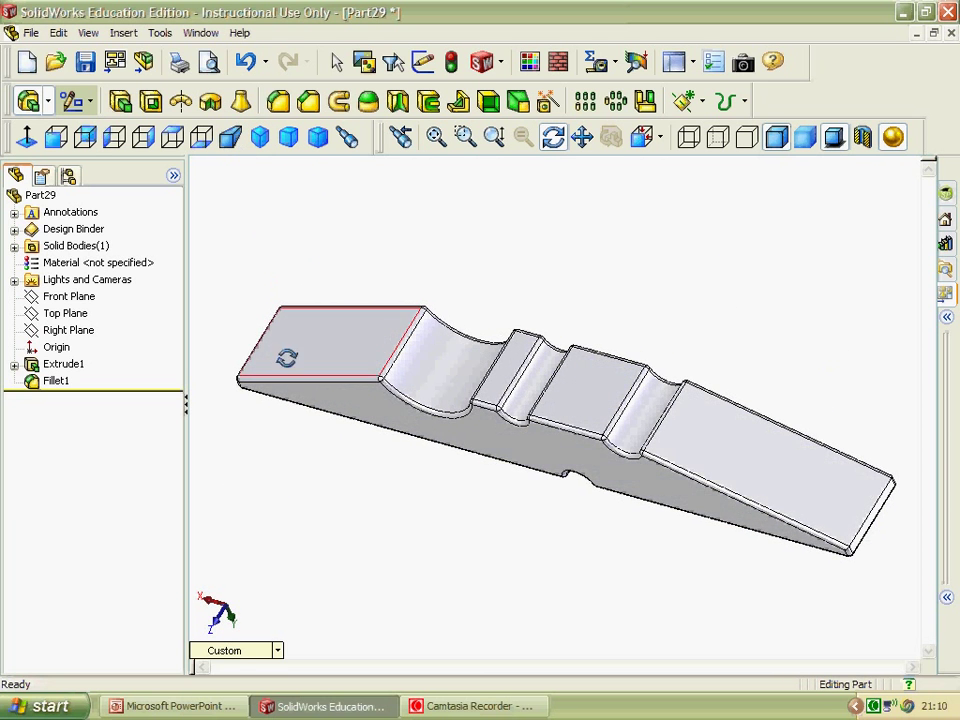
pyautogui.moveTo(291, 356)
pyautogui.mouseDown()
pyautogui.moveTo(289, 341)
pyautogui.moveTo(321, 395)
pyautogui.moveTo(321, 418)
pyautogui.moveTo(356, 437)
pyautogui.moveTo(326, 332)
pyautogui.moveTo(291, 342)
pyautogui.moveTo(328, 334)
pyautogui.mouseUp()
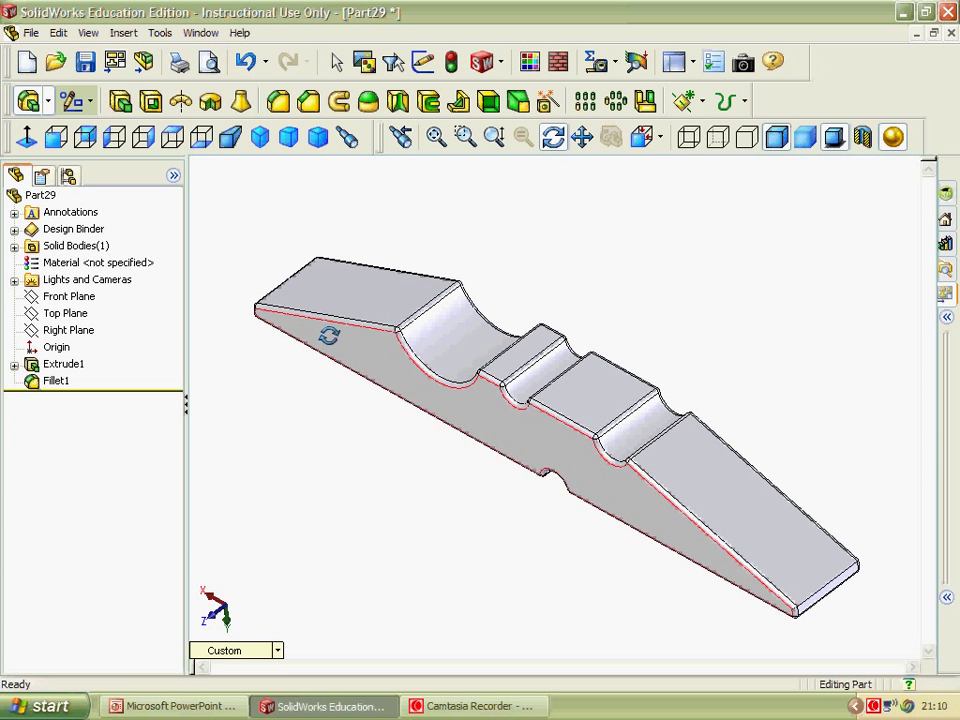
pyautogui.press('Escape')
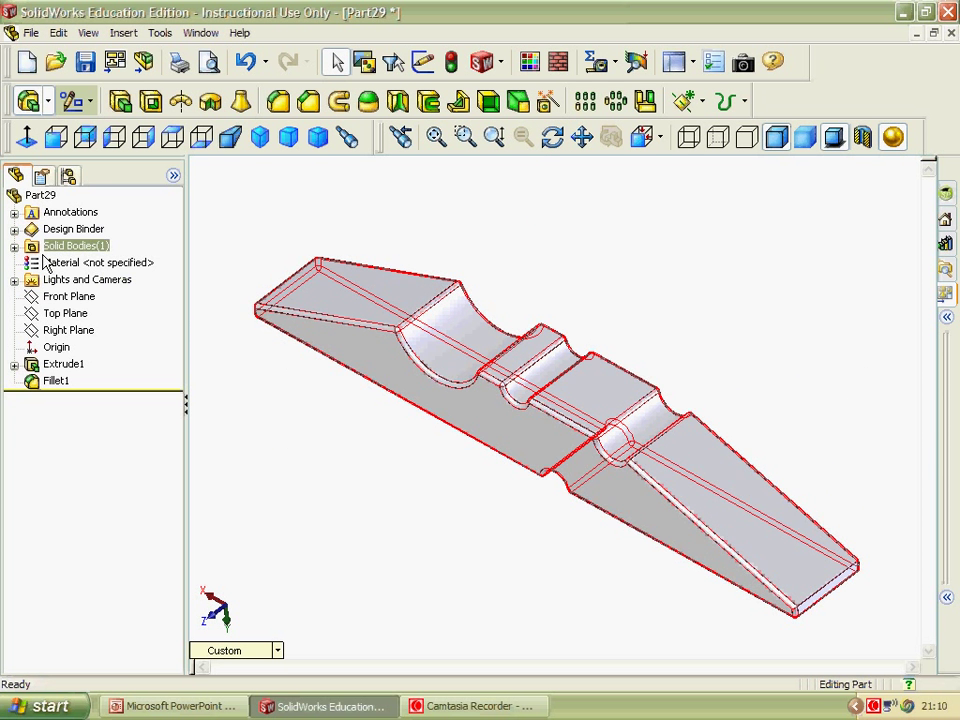
# - Assign Chrome Stainless Steel to the part and show it shaded without edges
pyautogui.rightClick(38, 262)
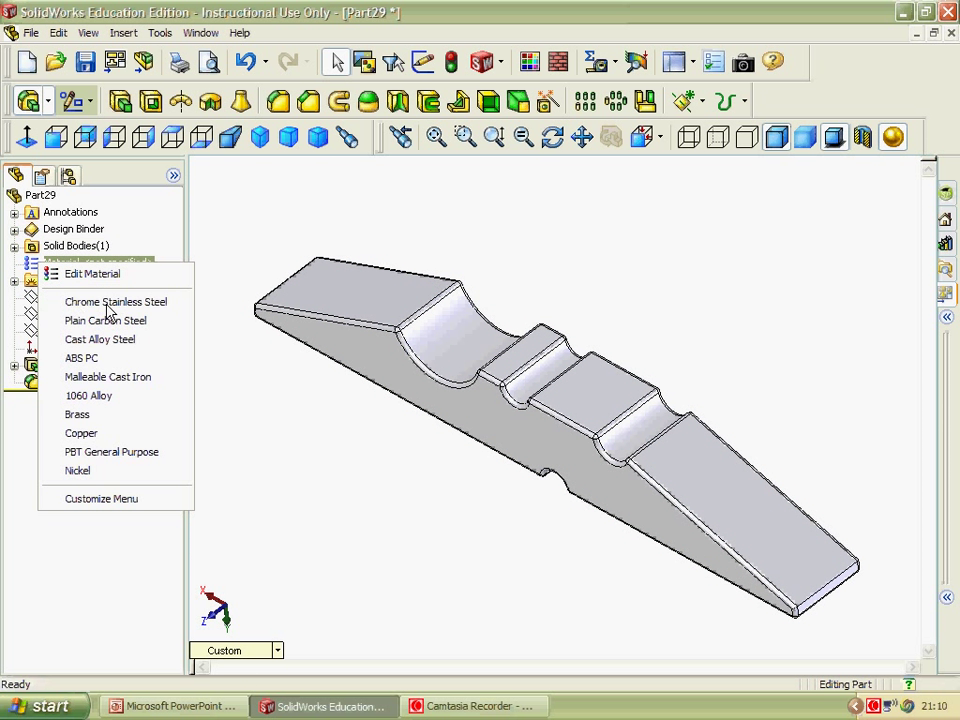
pyautogui.click(100, 302)
pyautogui.click(807, 138)
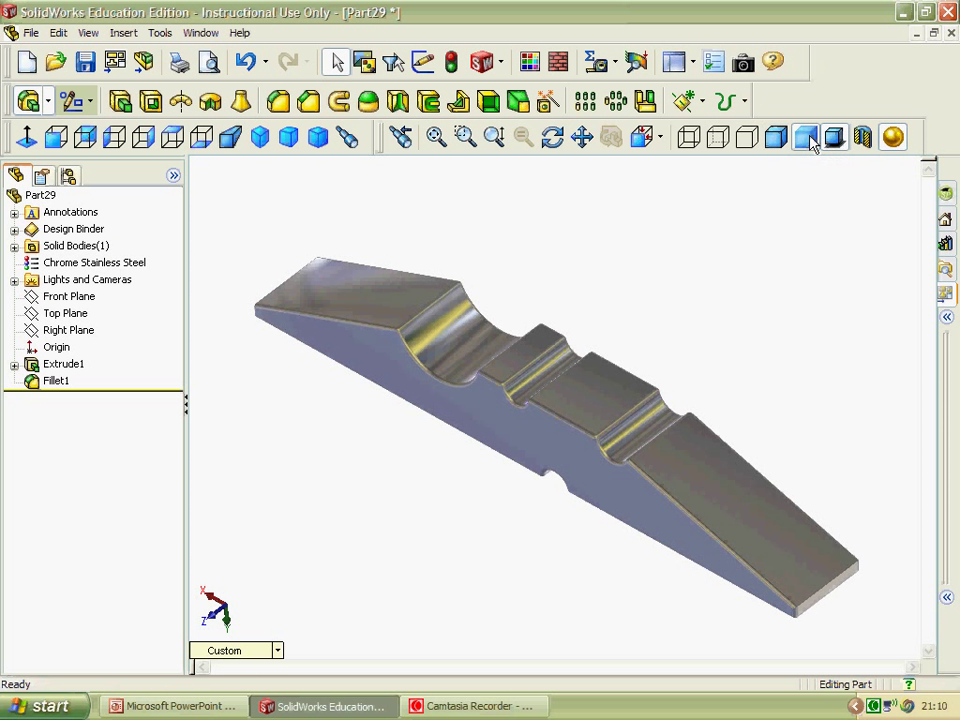
# - Cycle through shaded with edges, hidden lines and wireframe modes, ending plain shaded
pyautogui.click(777, 138)
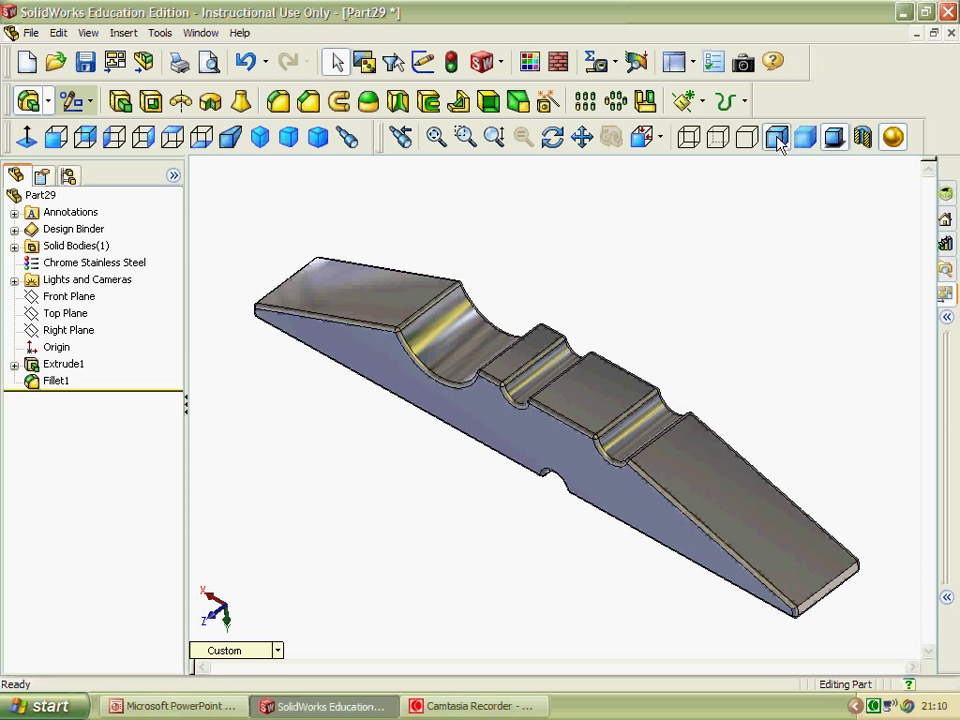
pyautogui.click(750, 144)
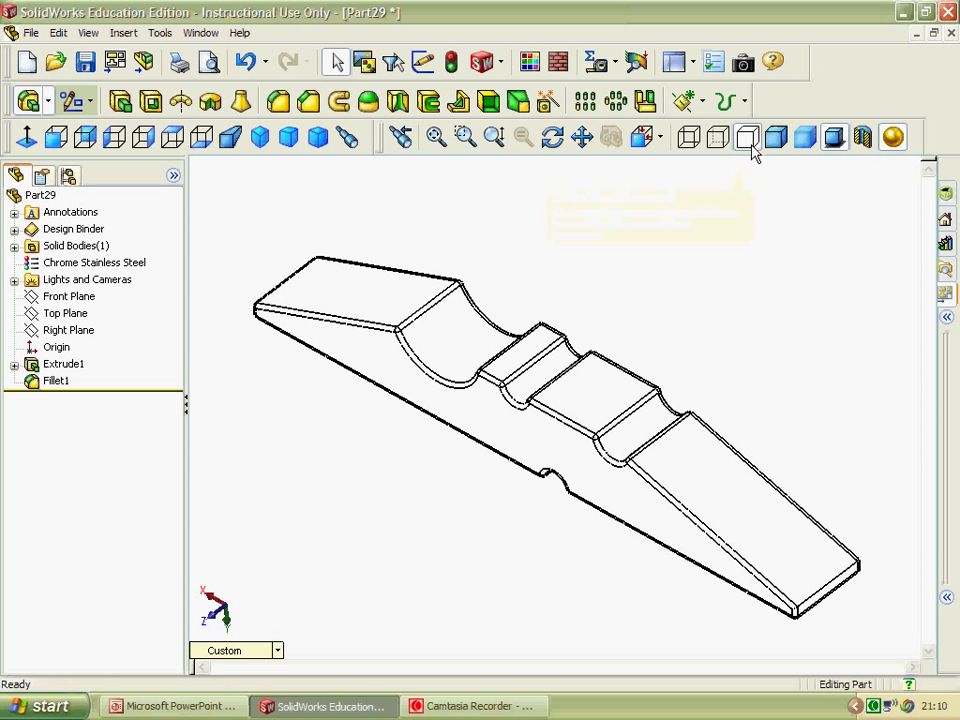
pyautogui.click(719, 141)
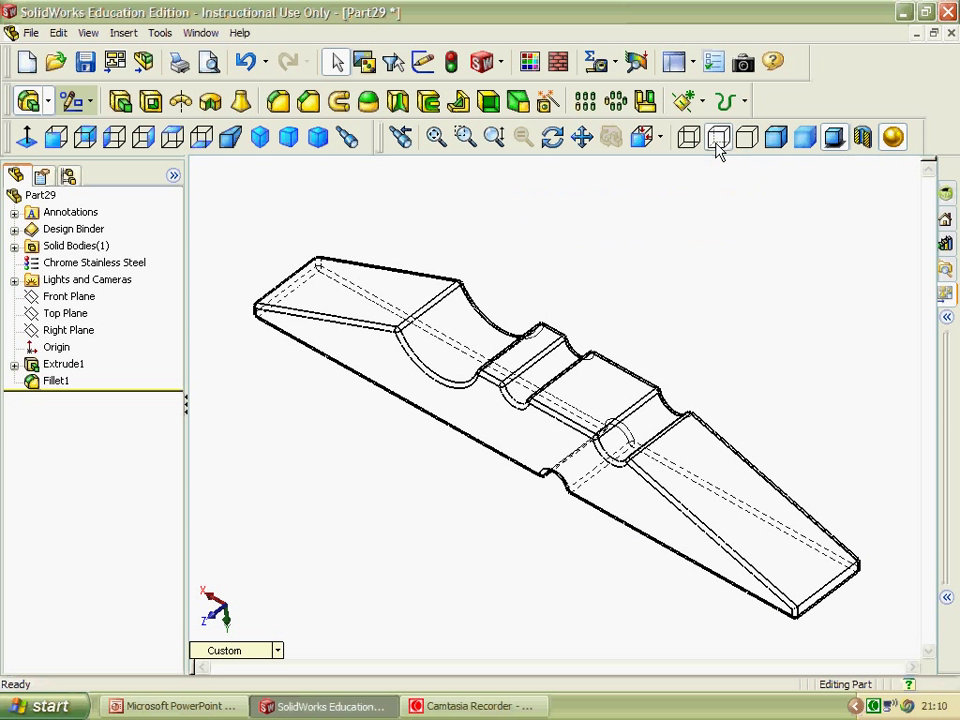
pyautogui.click(692, 149)
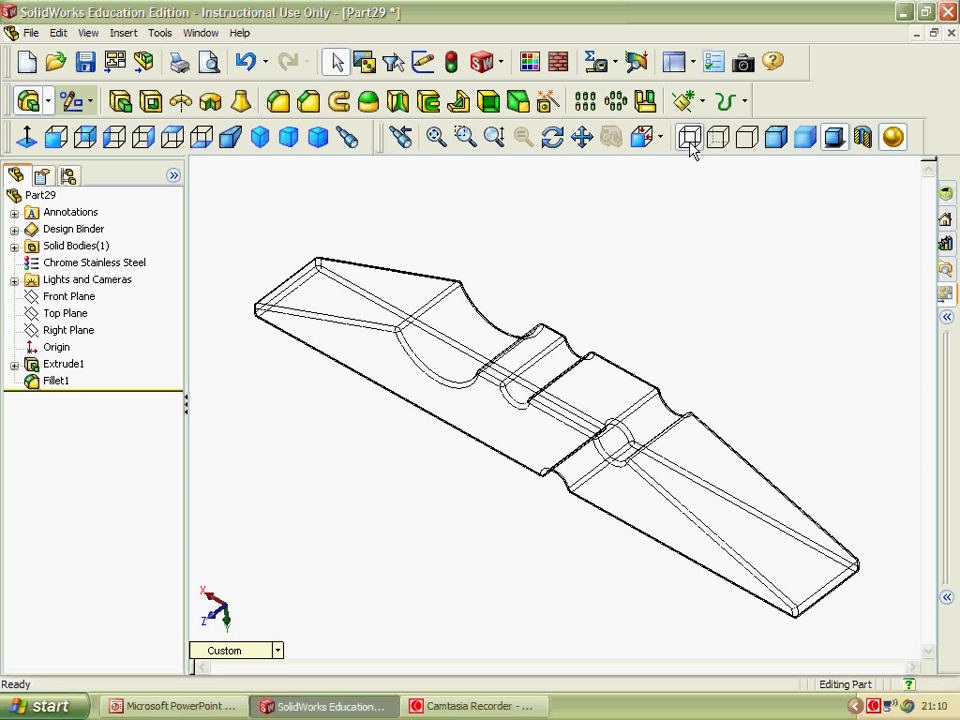
pyautogui.click(777, 139)
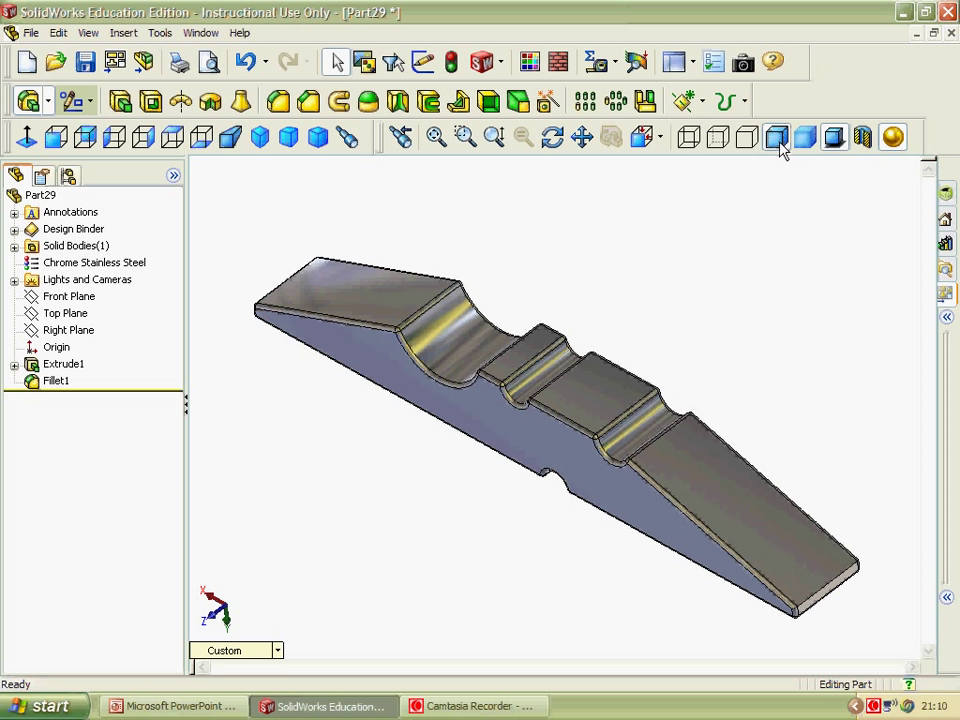
pyautogui.click(795, 143)
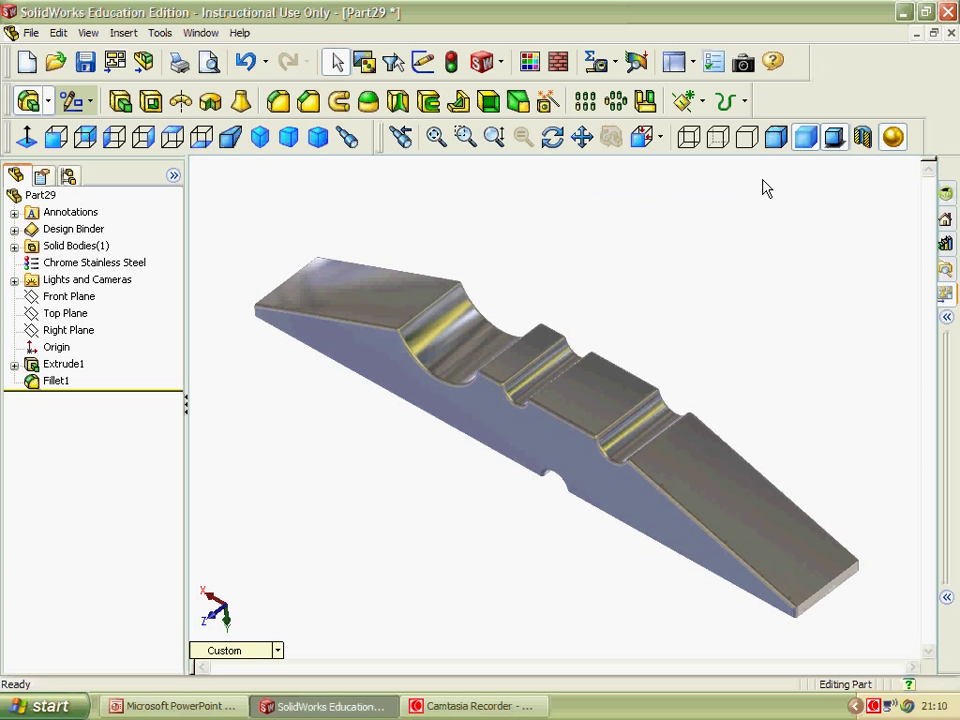